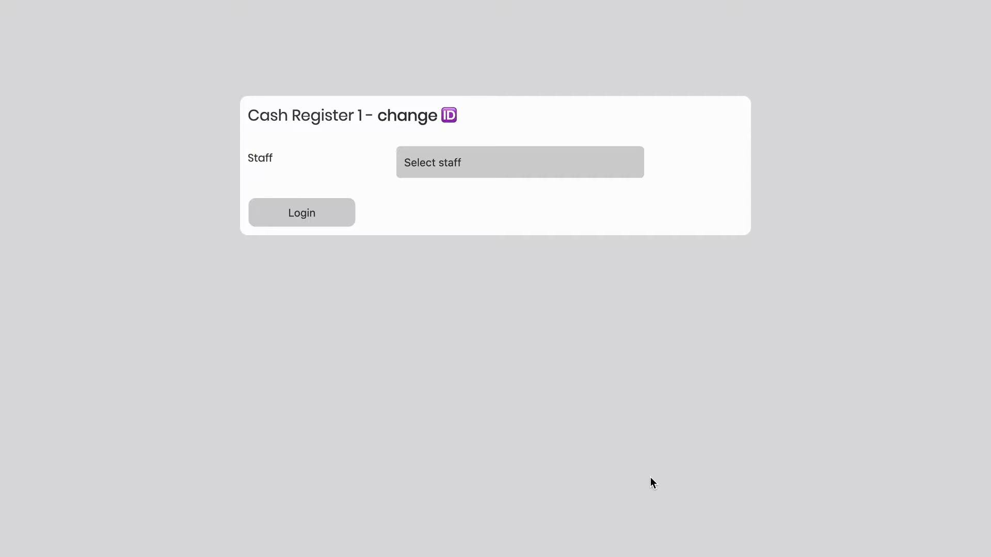
- Log in to Cash Register 1 as the staff member with the password, then log out again
left_click(453, 166)
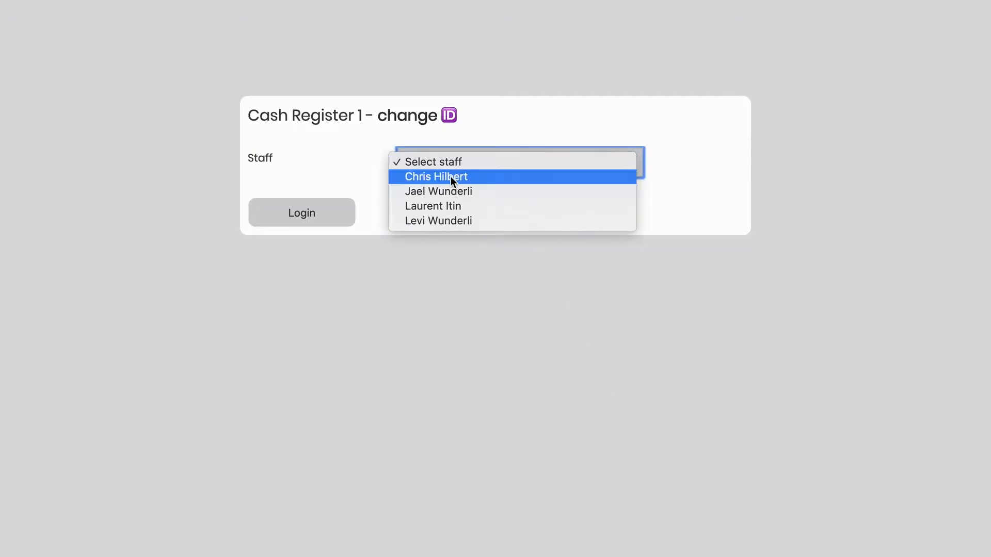
left_click(450, 177)
type("••••••")
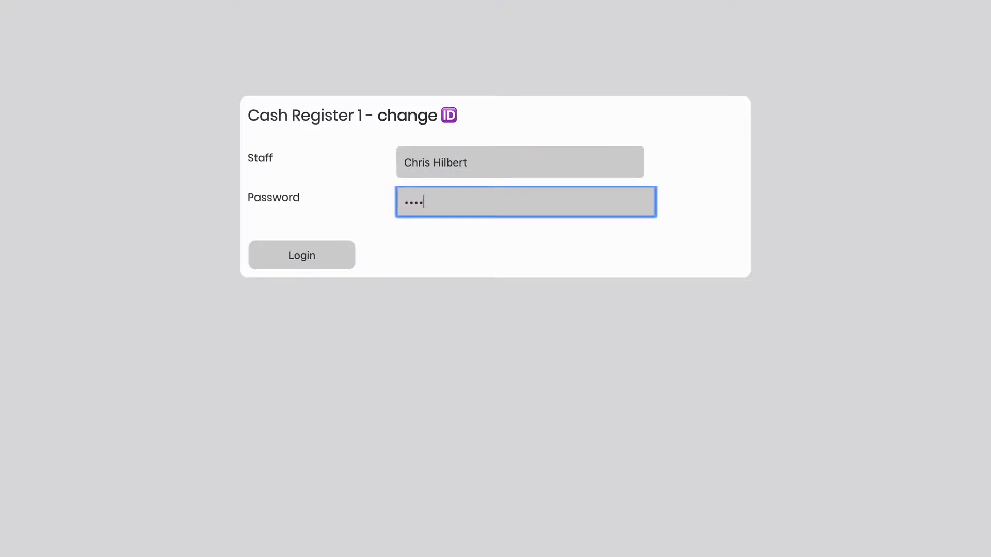
left_click(342, 253)
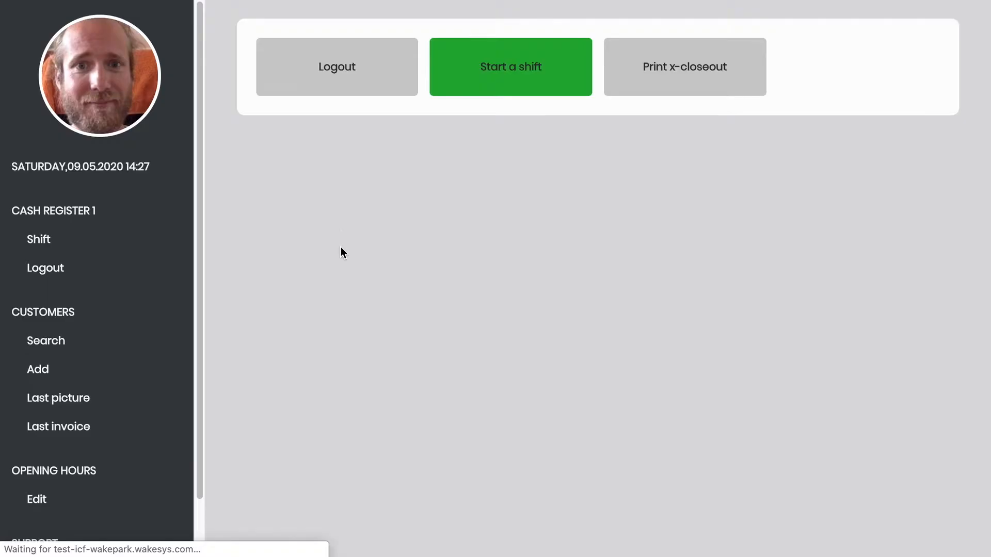
left_click(336, 67)
left_click(349, 80)
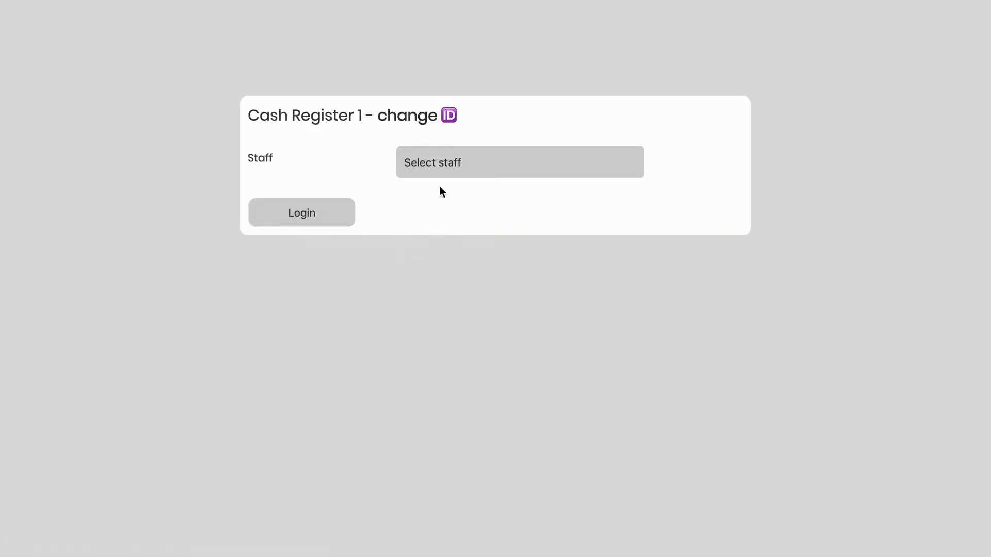
- Log in again as the staff member and decline saving the login in the password manager
left_click(441, 161)
left_click(440, 176)
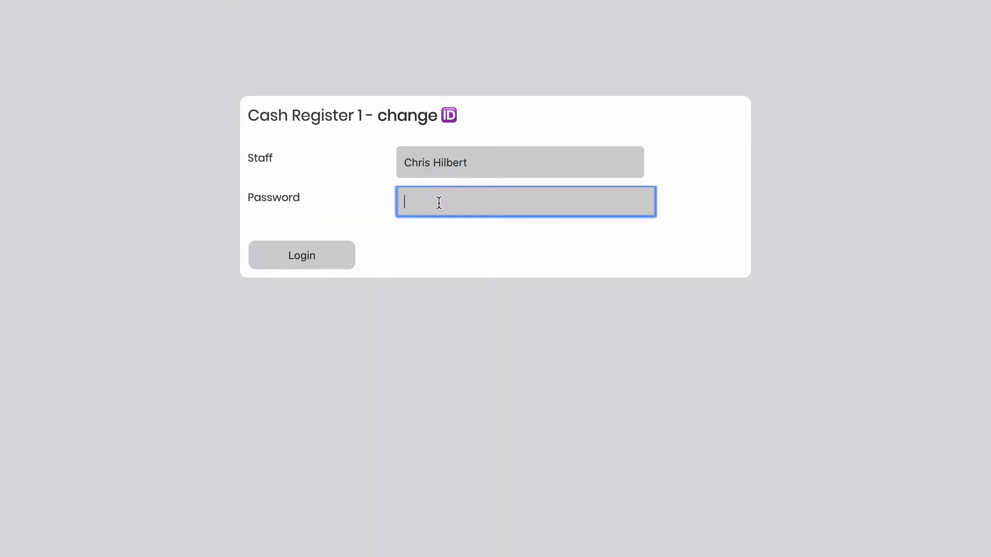
type("••••••••••")
key("Return")
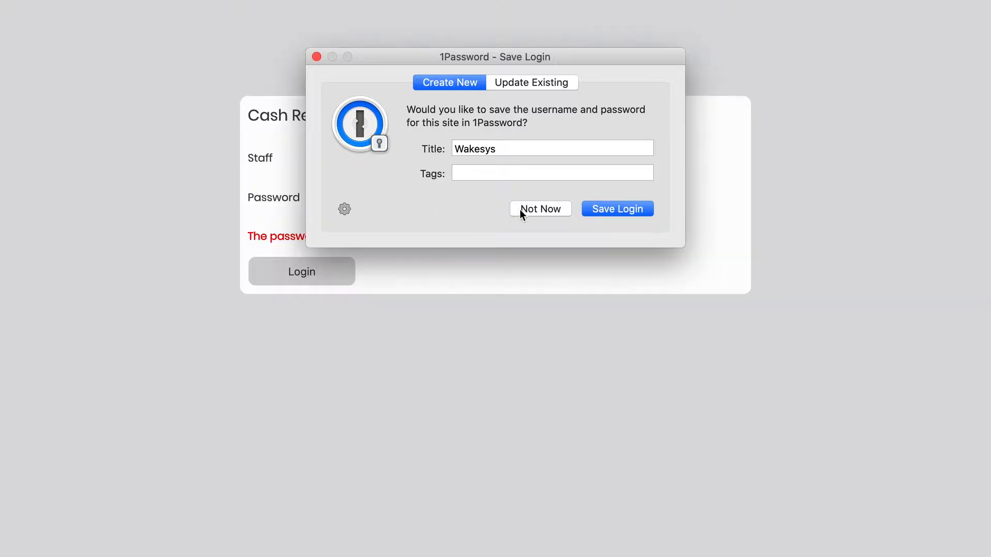
left_click(521, 210)
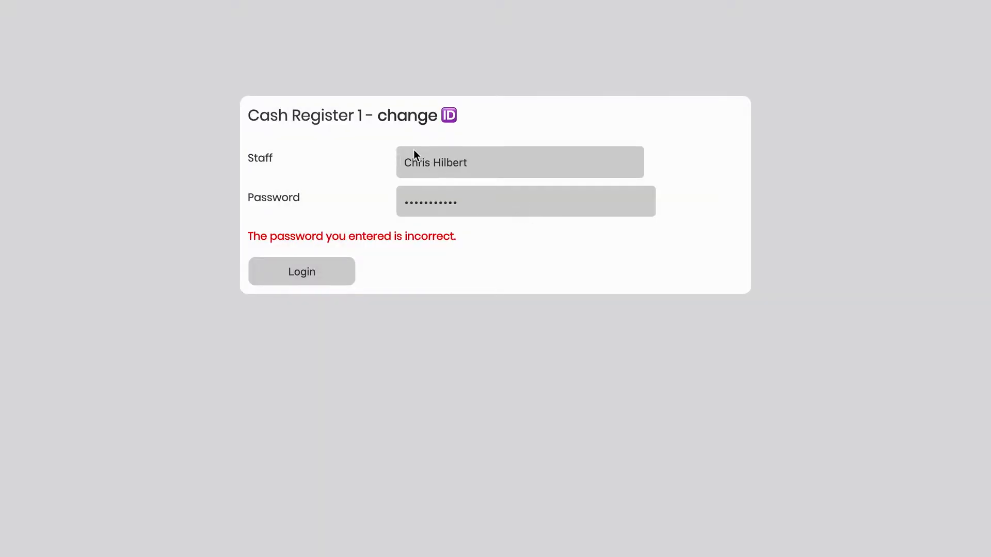
- Replace the wrongly entered password, reset the staff choice and log in
double_click(485, 203)
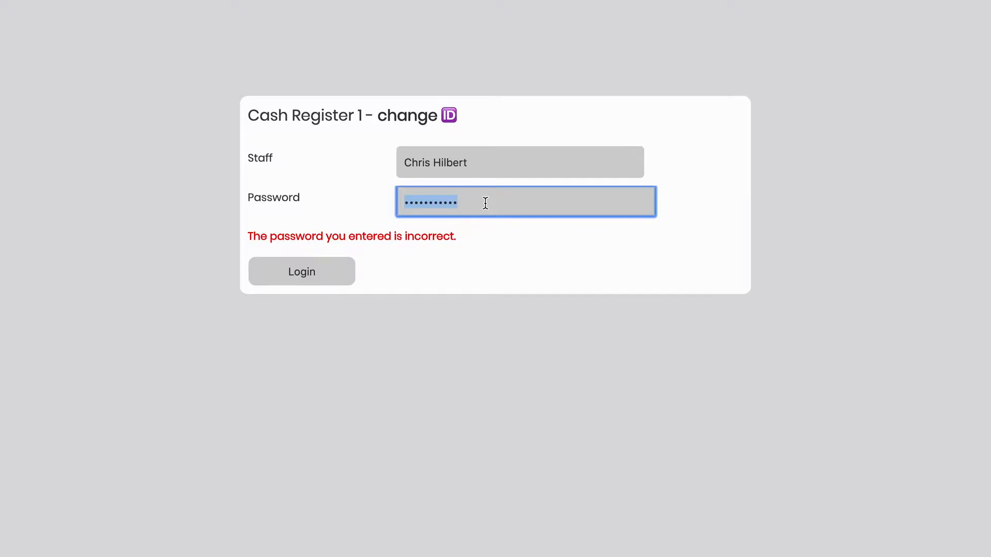
left_click(464, 168)
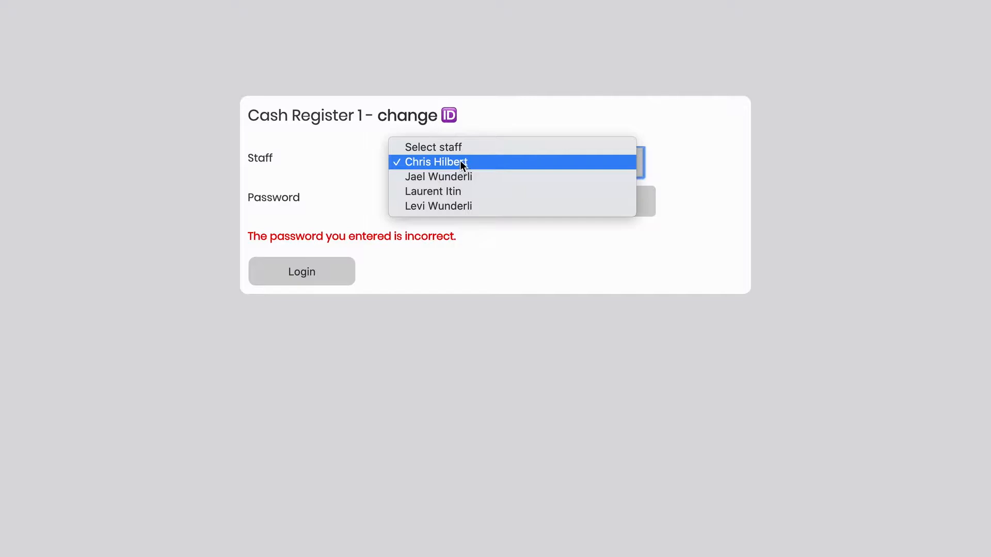
left_click(457, 153)
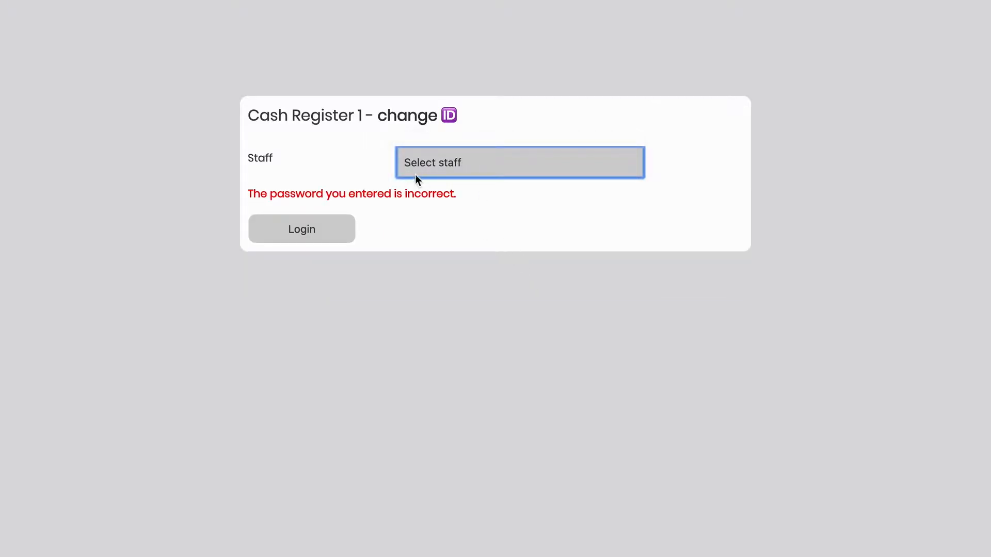
left_click(550, 276)
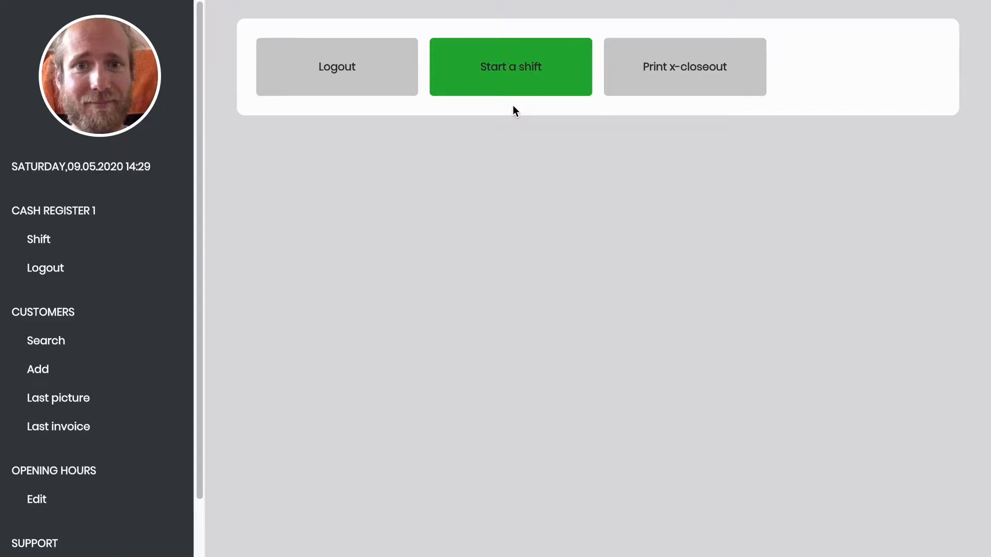
- Start a new shift on Cash Register 1
left_click(472, 78)
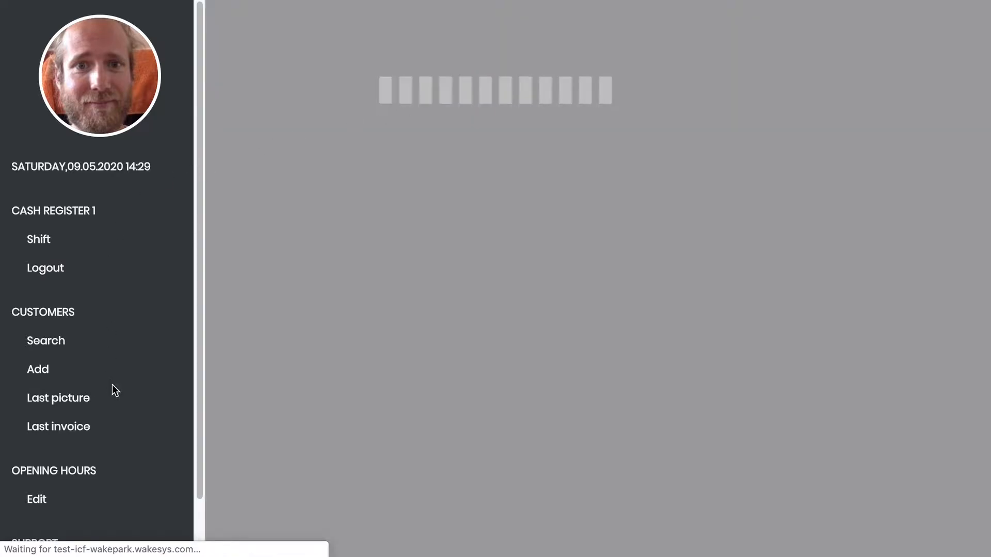
scroll(114, 390, "down", 5)
scroll(114, 391, "down", 8)
scroll(113, 391, "up", 12)
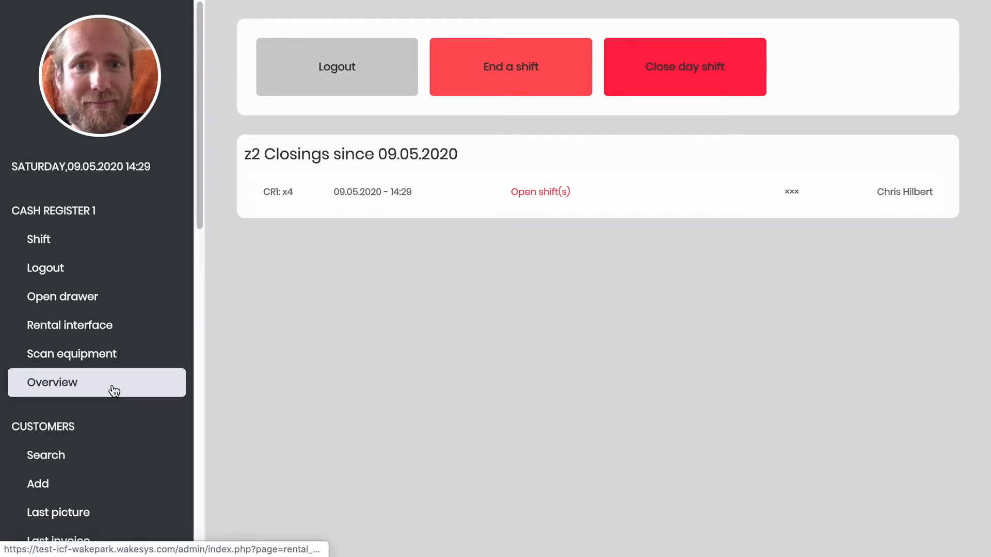
- Open the first customer from the customer search, then attempt to log out, which is refused
left_click(67, 461)
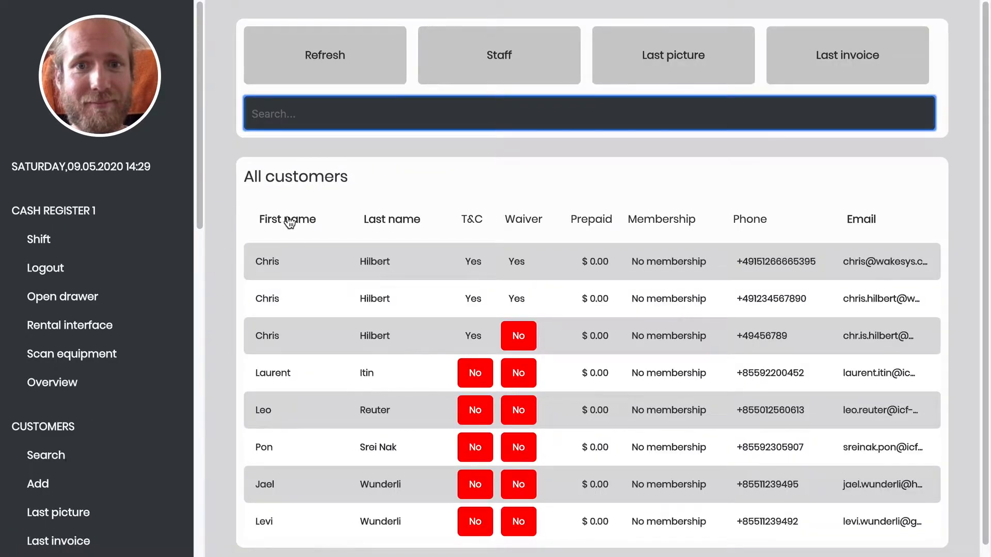
left_click(267, 263)
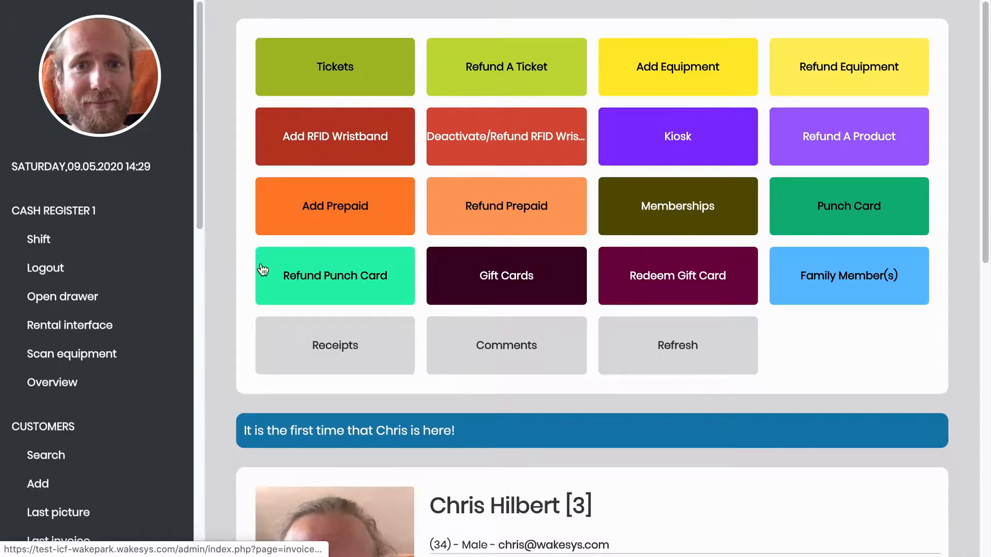
left_click(118, 275)
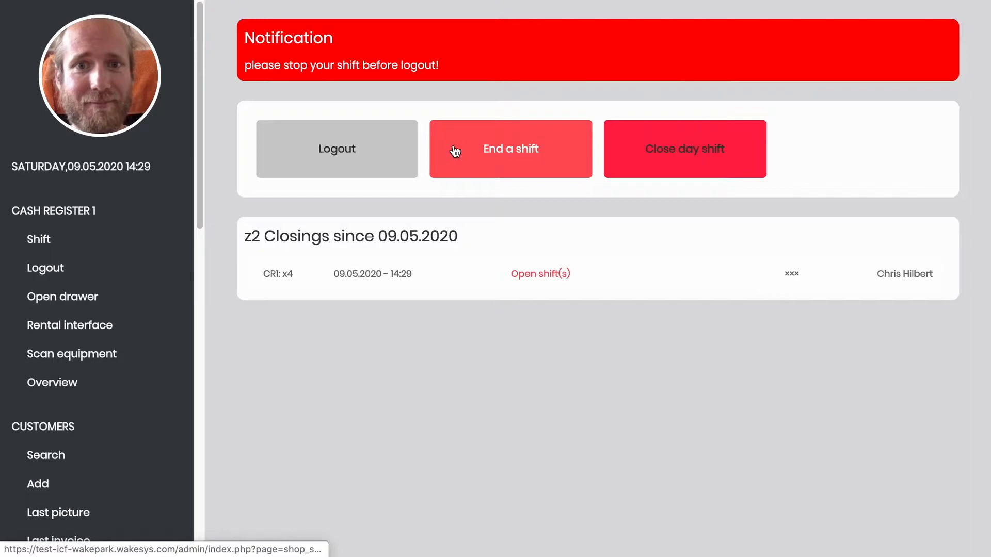
- End the open shift, recording a z2 closing at 09.05.2020 14:29, then return to the shift page
left_click(455, 151)
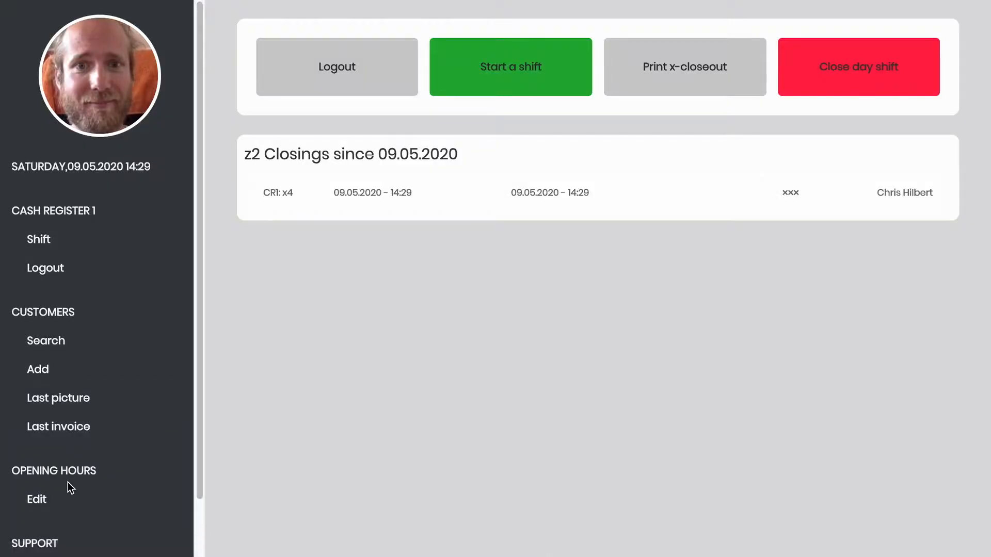
left_click(60, 359)
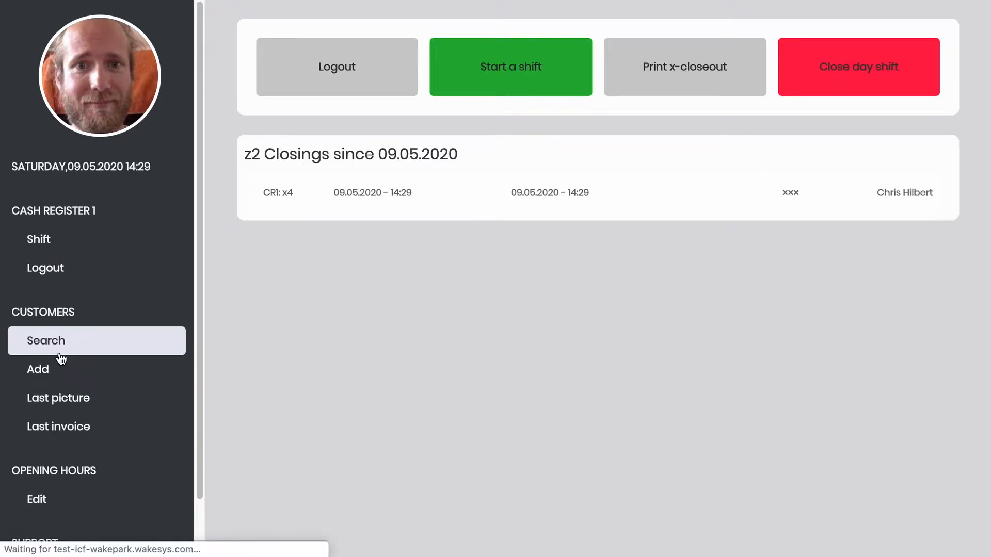
left_click(287, 274)
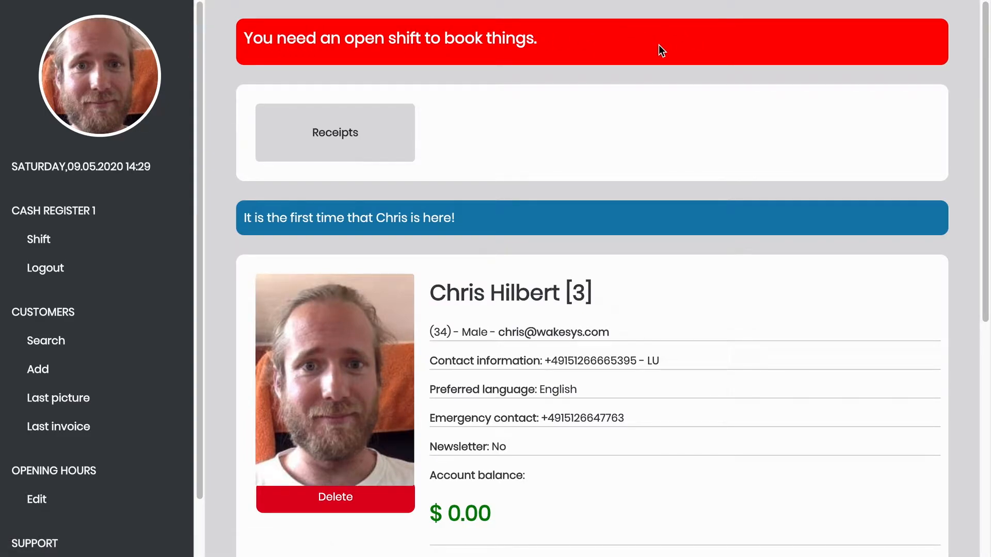
left_click(475, 51)
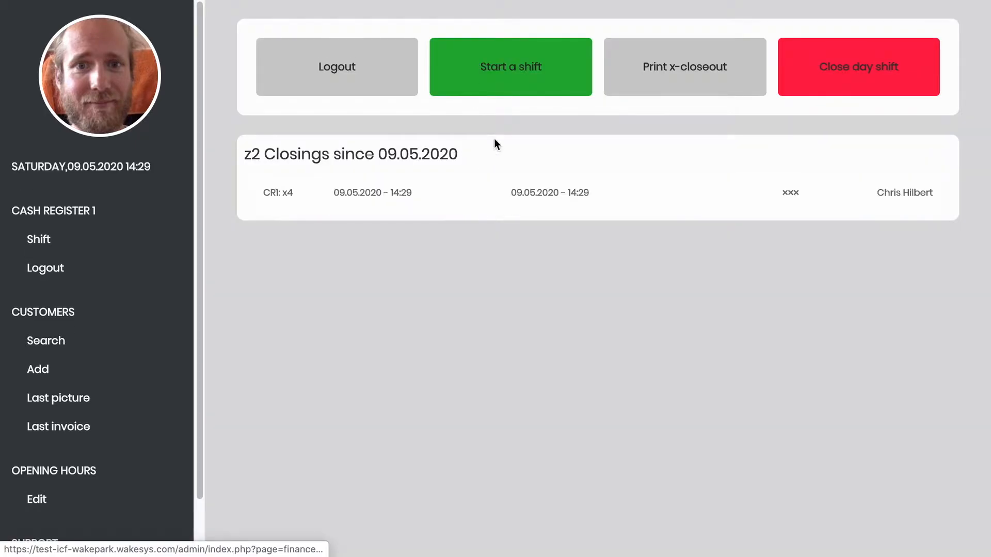
- Start a fresh shift and open Customers > Search to list all customers
left_click(508, 82)
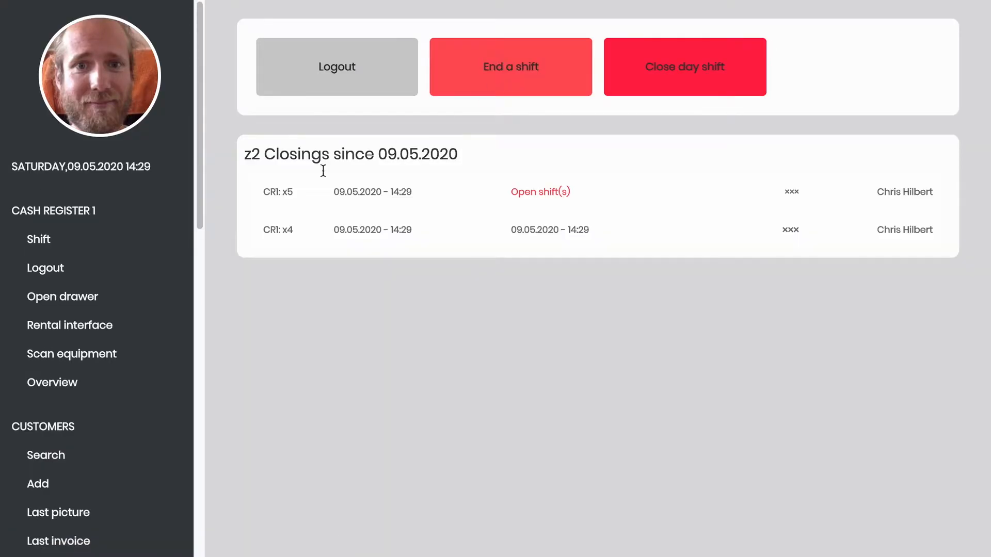
scroll(138, 283, "down", 9)
scroll(139, 286, "down", 6)
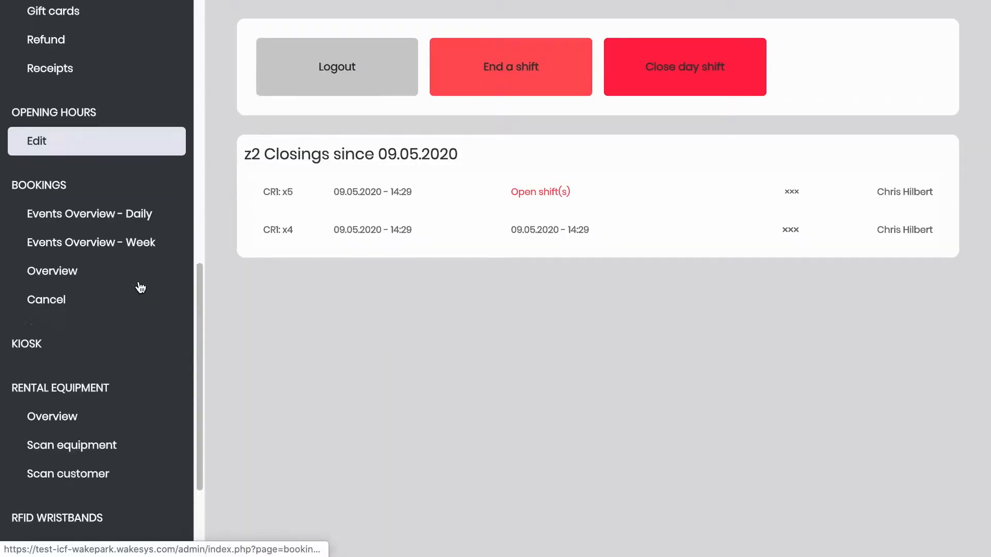
scroll(139, 286, "up", 11)
scroll(138, 285, "up", 4)
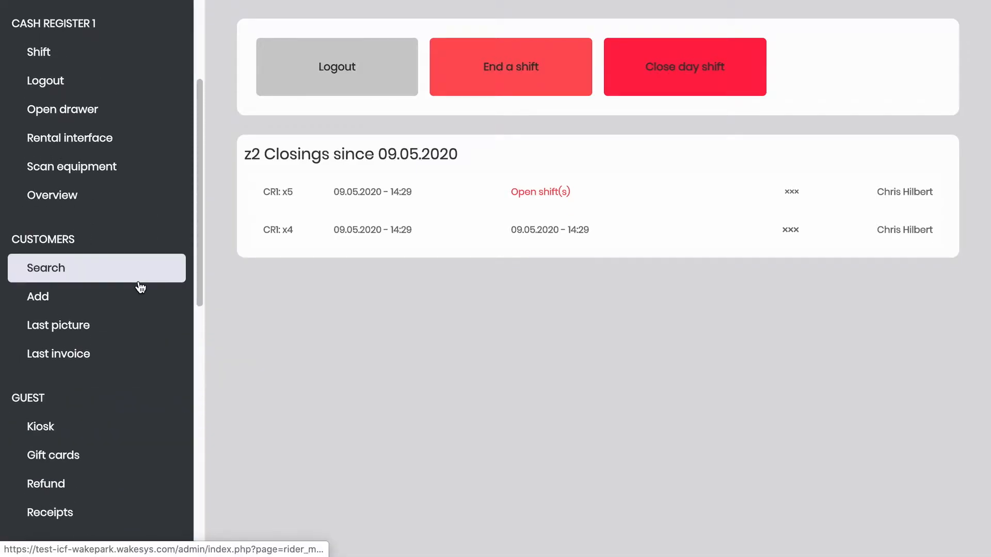
left_click(97, 455)
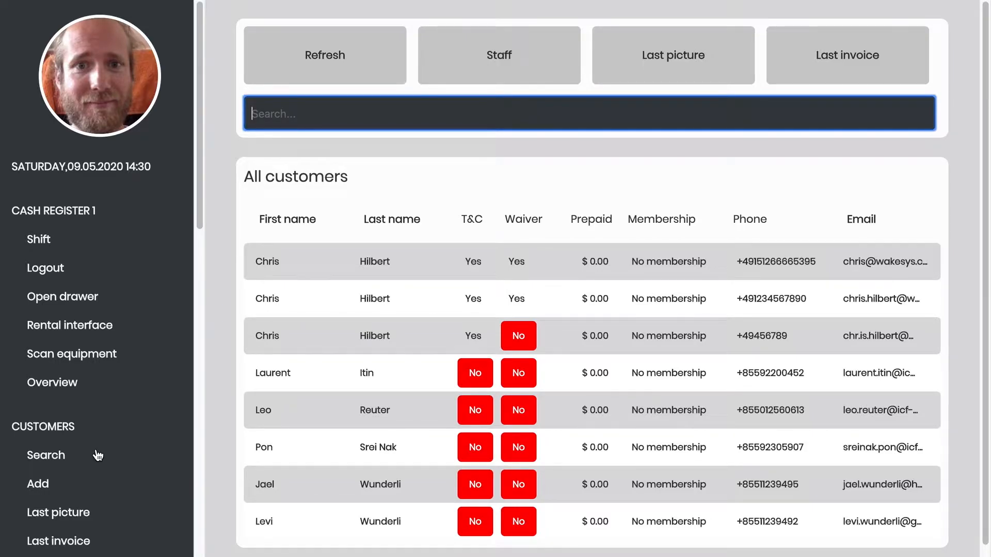
- In the registration kiosk, choose English, select Adult (15 and older), and continue
key("ctrl+Right")
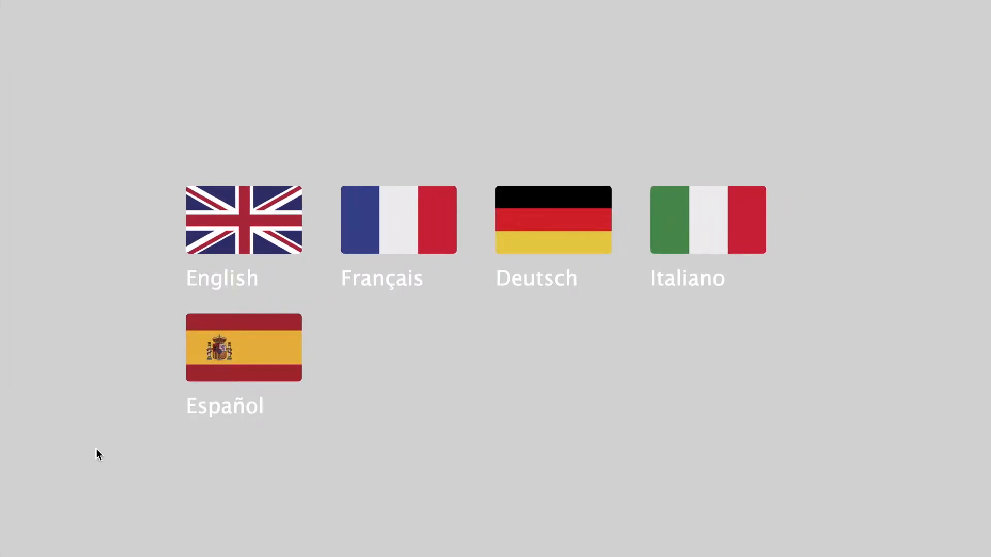
left_click(209, 227)
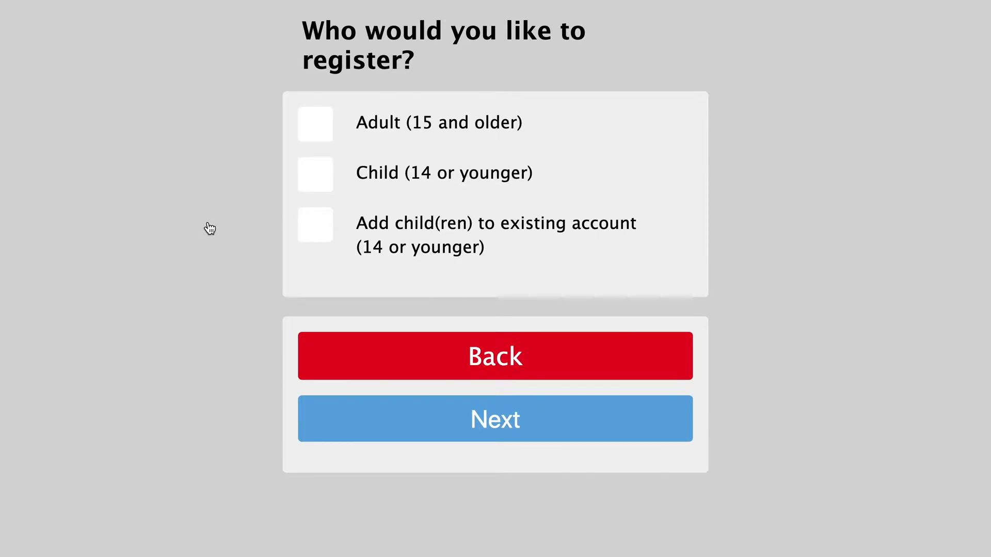
left_click(304, 139)
left_click(310, 129)
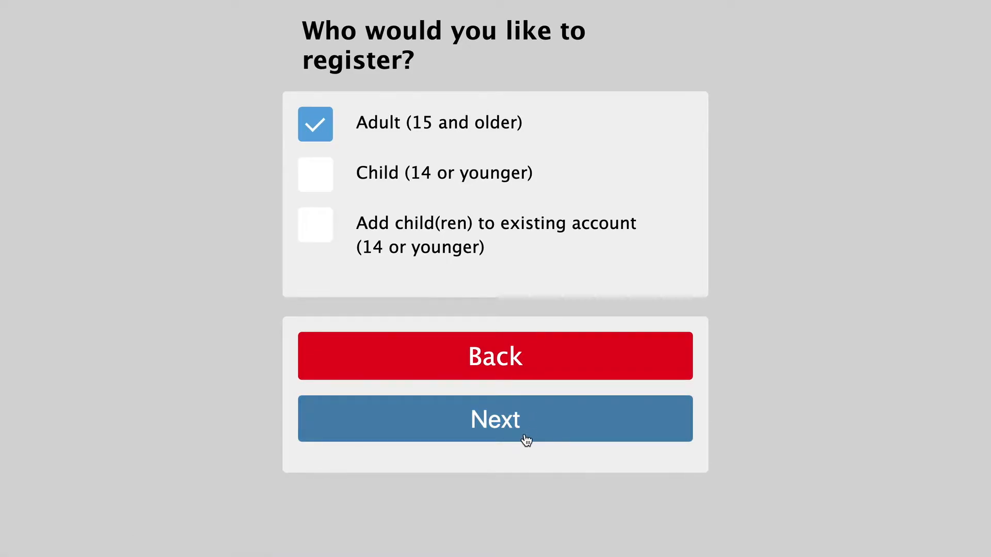
left_click(492, 430)
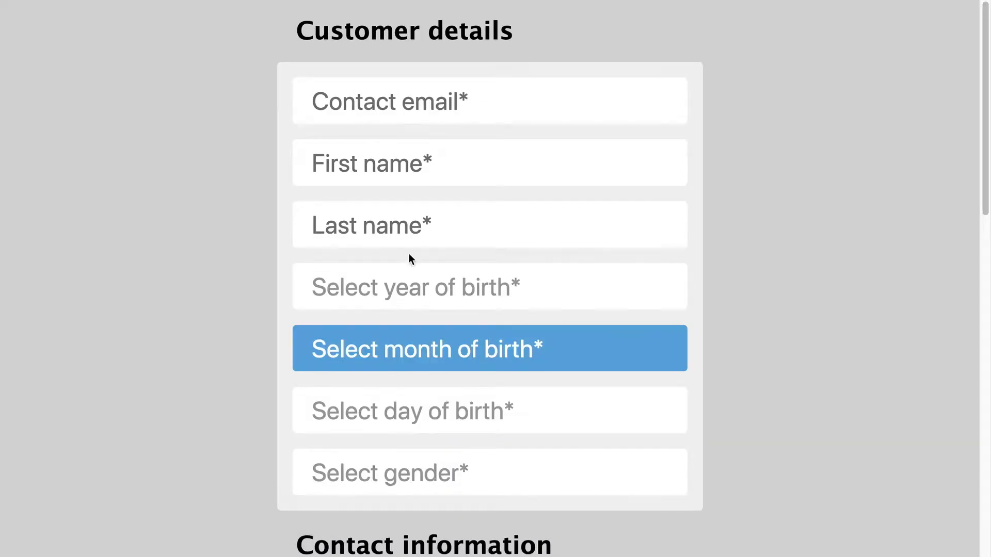
scroll(548, 545, "down", 9)
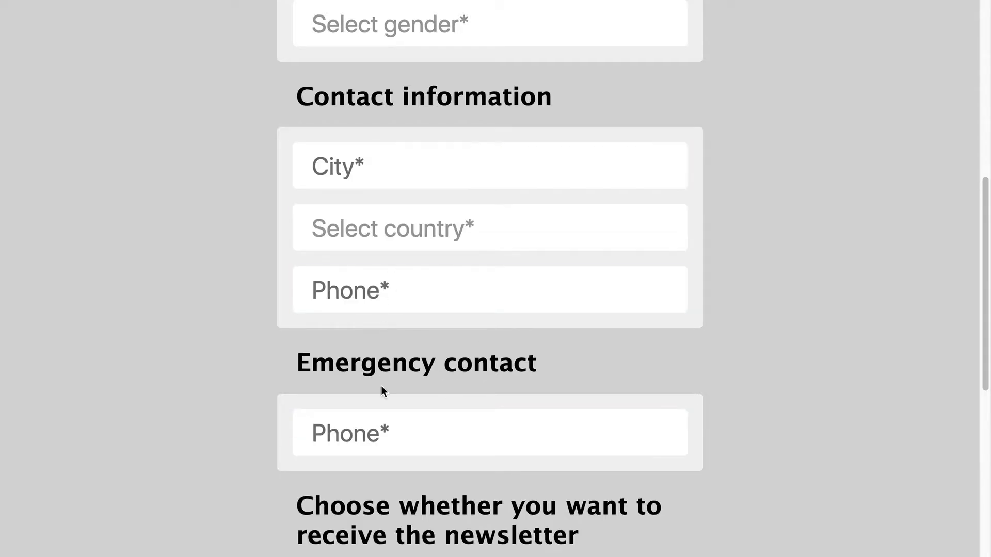
scroll(381, 385, "up", 1)
scroll(380, 386, "up", 8)
left_click(376, 91)
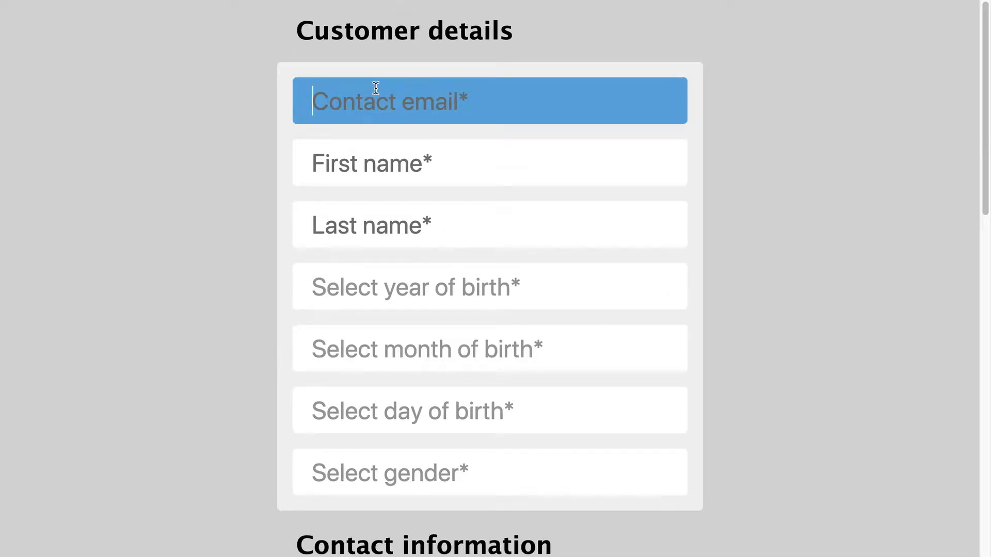
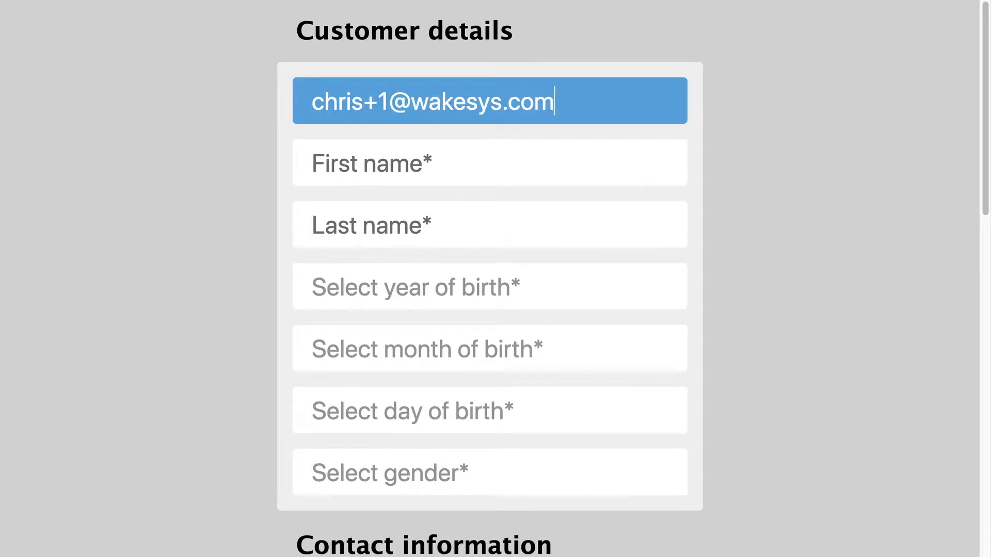
key("Tab")
key("Tab")
key("Tab")
type("1986")
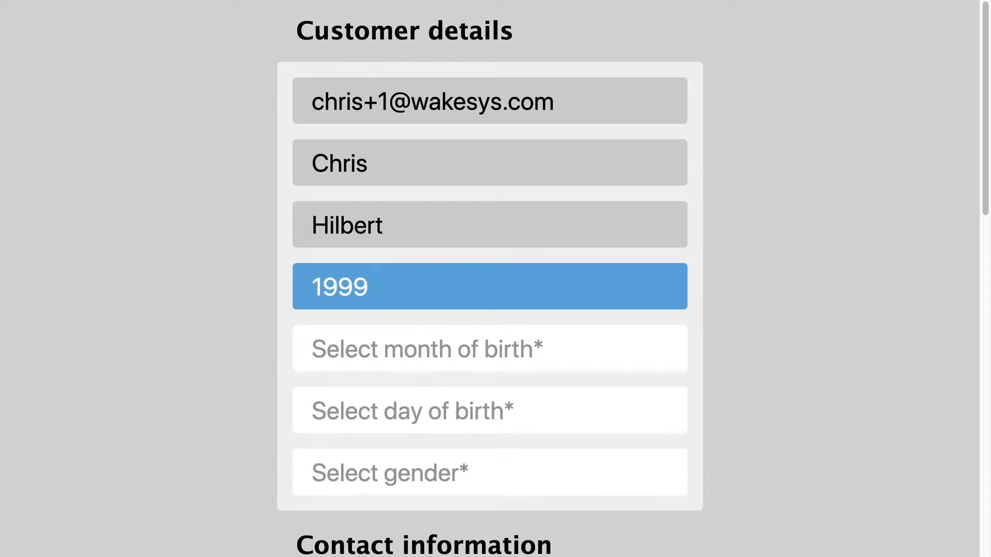
key("Tab")
type("a")
key("Tab")
type("7")
key("Tab")
type("m")
key("Tab")
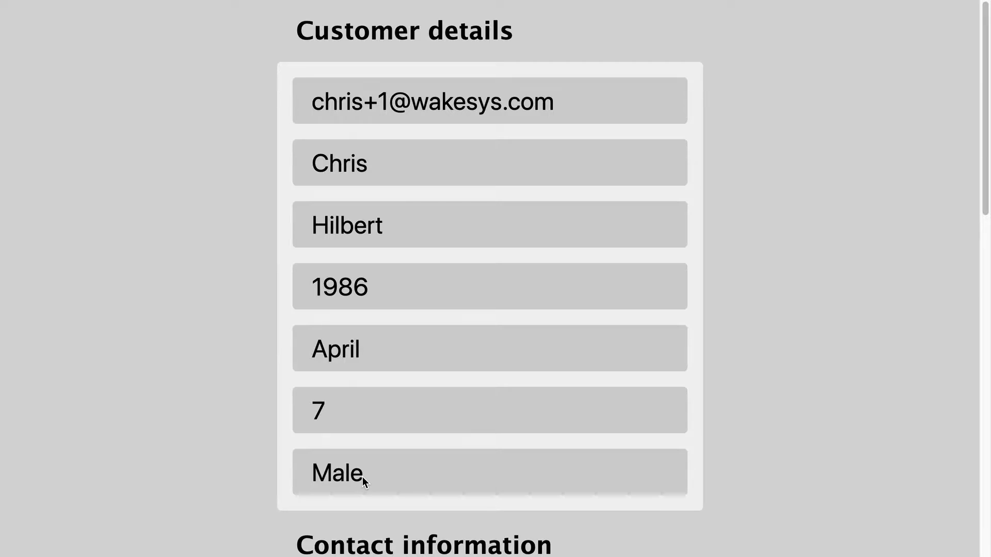
- Set city Hamburg and country Germany, fill in both phone numbers, and accept the terms
scroll(362, 477, "down", 8)
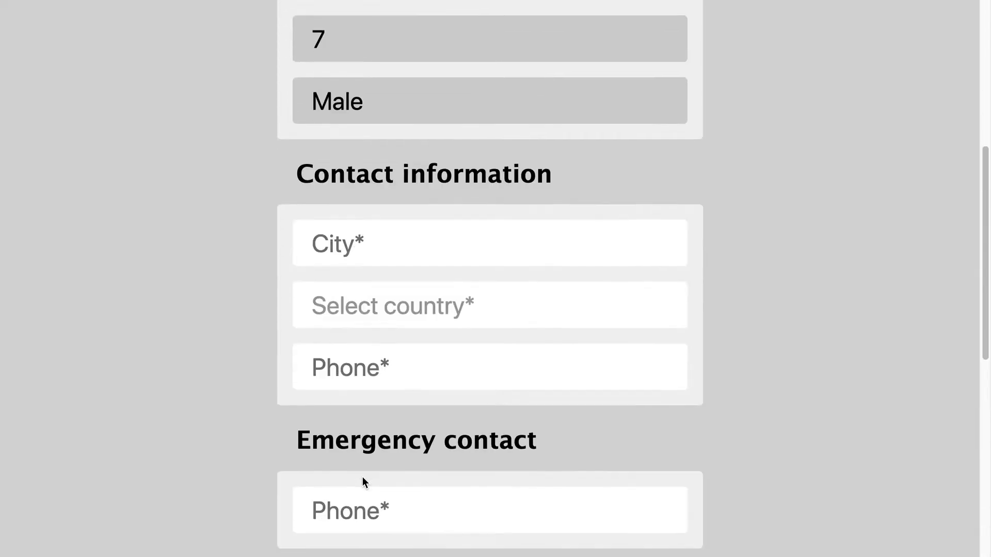
left_click(372, 184)
type("Hamburg")
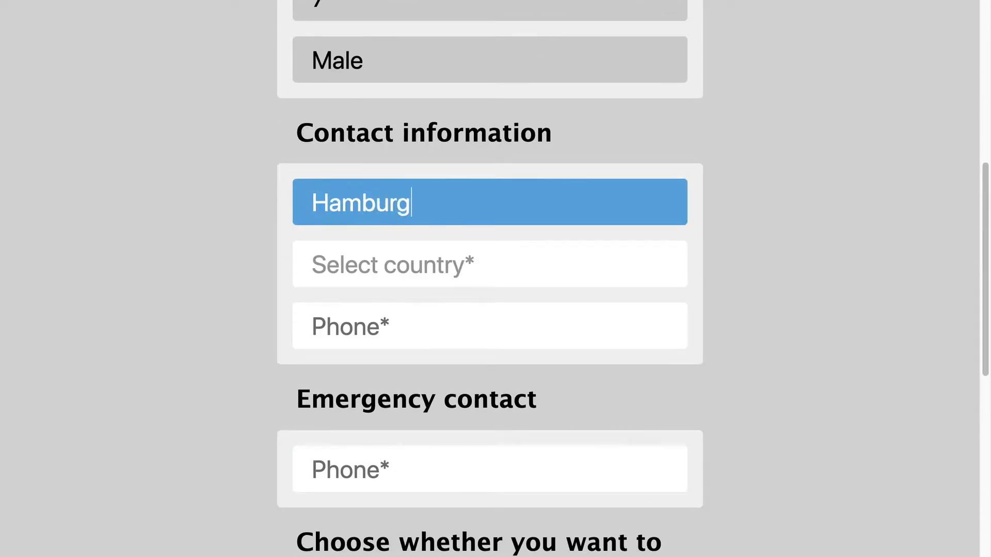
left_click(362, 283)
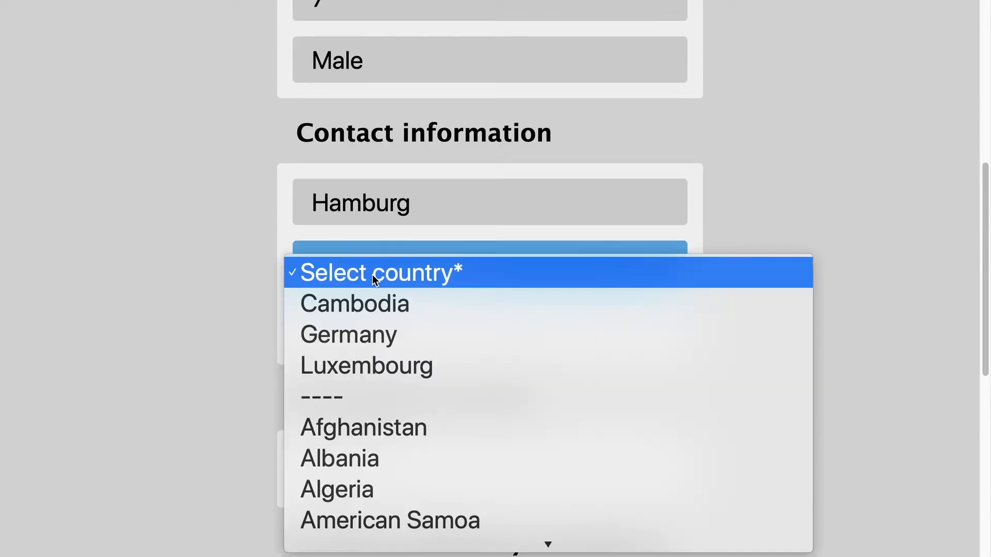
left_click(358, 332)
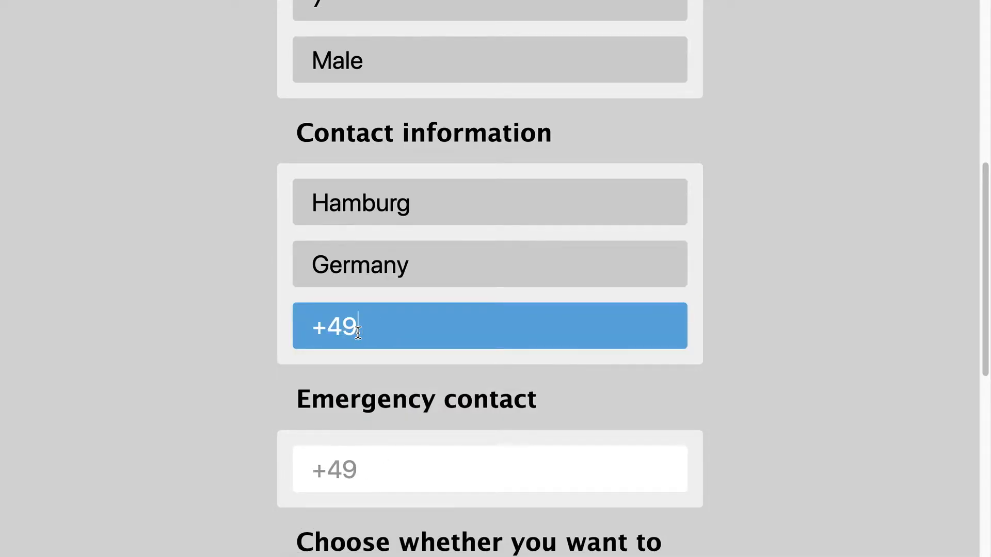
type("1234567890")
scroll(400, 347, "down", 2)
left_click(410, 381)
type("1234567890")
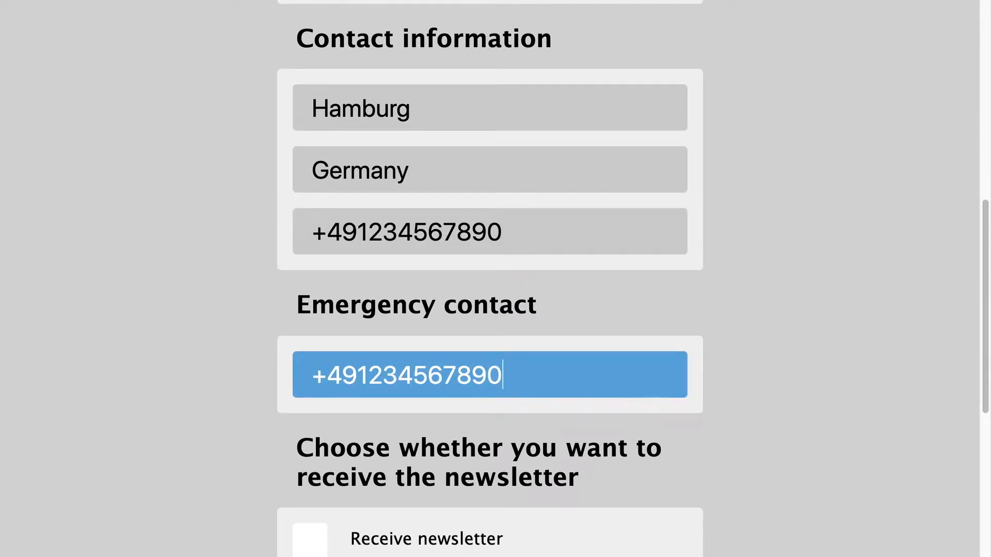
scroll(301, 137, "down", 6)
left_click(311, 344)
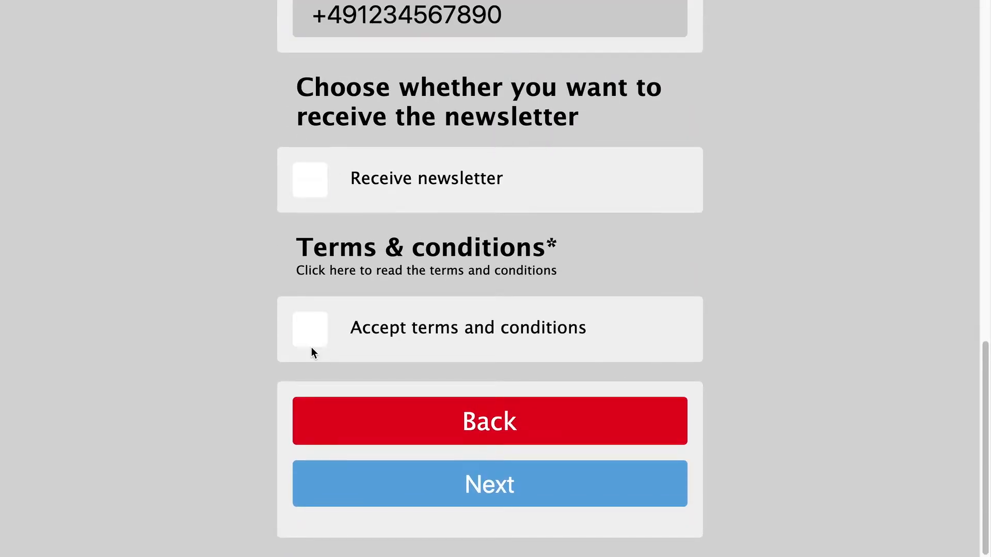
- On the waiver, print the customer's full name, draw a signature, accept e-signature consent and sign up
left_click(475, 485)
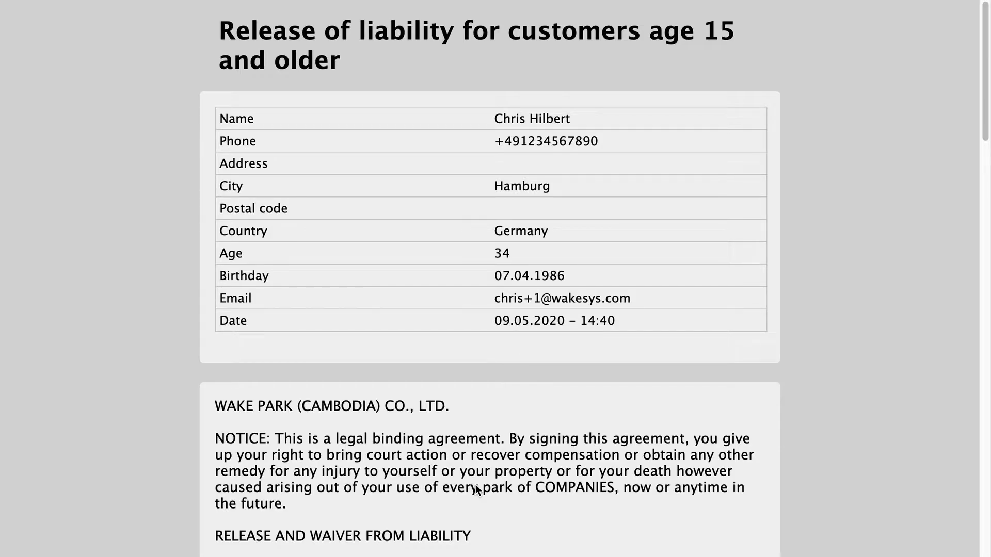
scroll(475, 489, "down", 20)
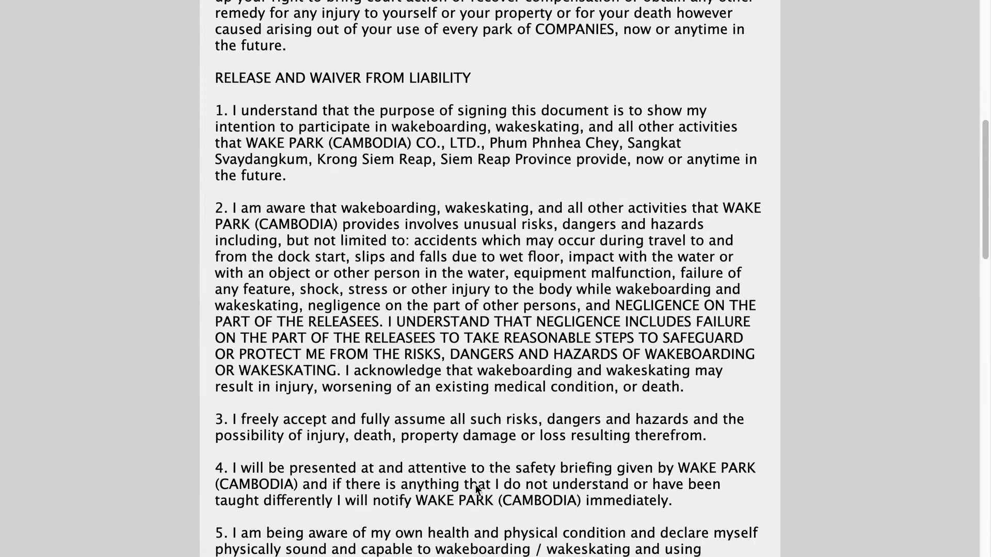
scroll(476, 489, "up", 3)
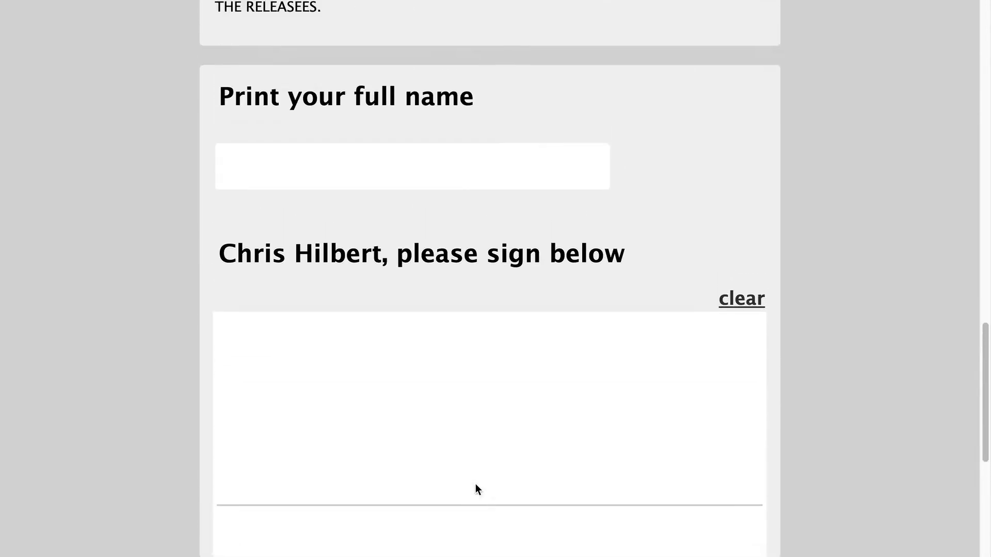
left_click(336, 195)
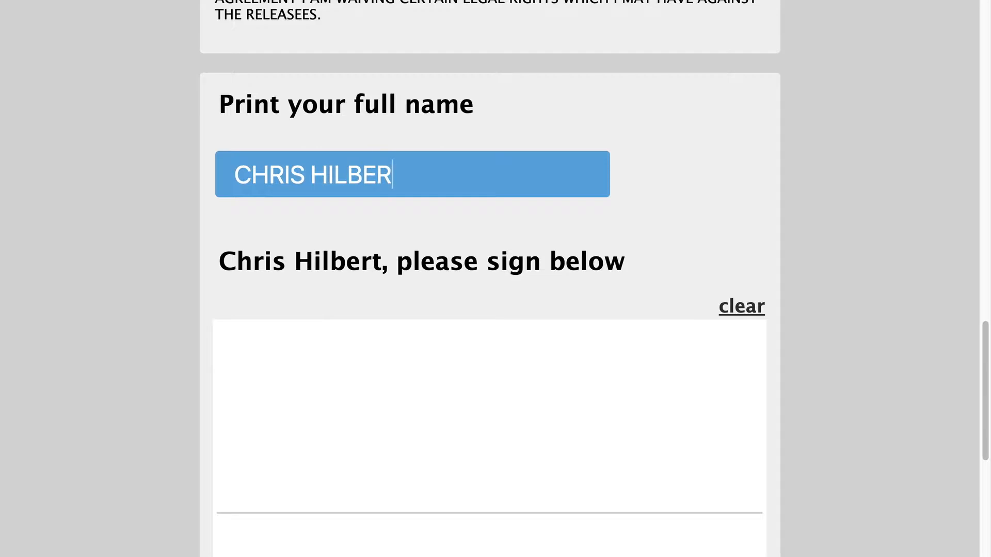
scroll(489, 278, "down", 5)
mouse_move(354, 203)
left_mouse_down()
mouse_move(390, 231)
mouse_move(606, 187)
left_mouse_up()
left_click(245, 452)
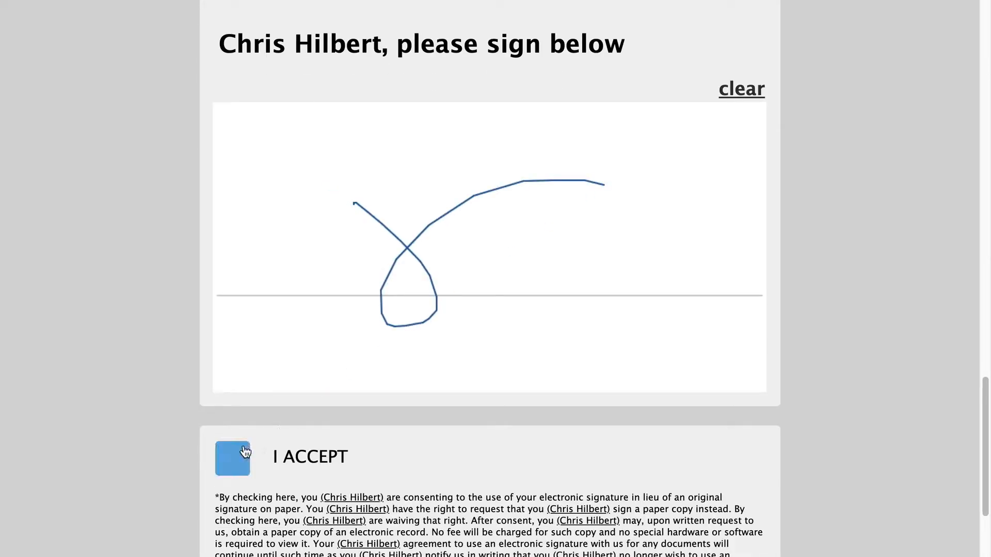
scroll(570, 475, "down", 3)
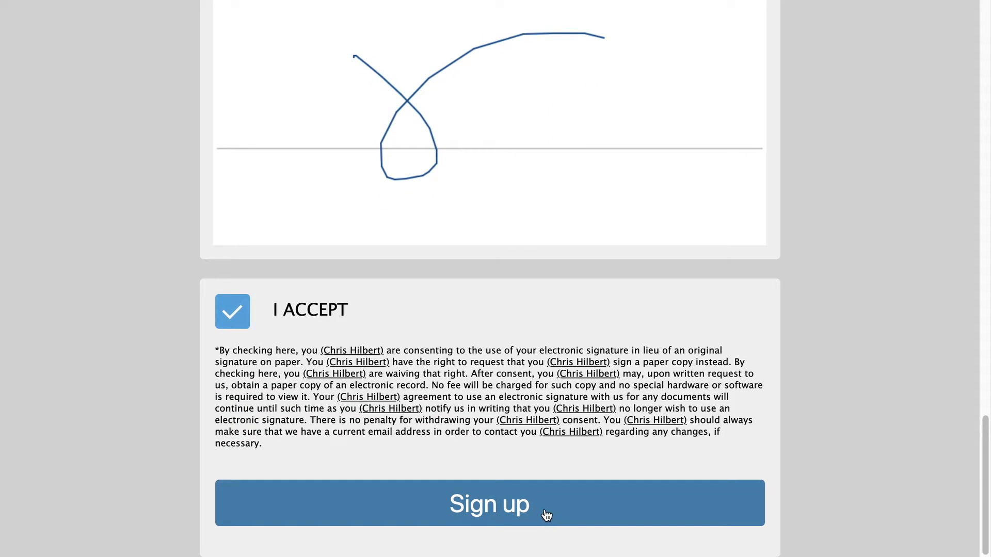
left_click(545, 514)
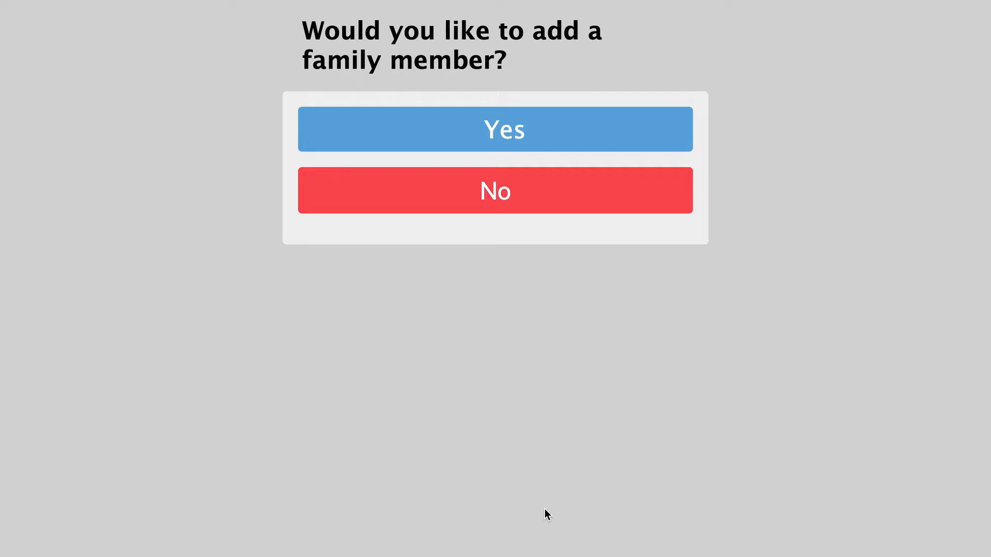
- Add a family member as Child (14 or younger) and enter the child's first name
left_click(524, 144)
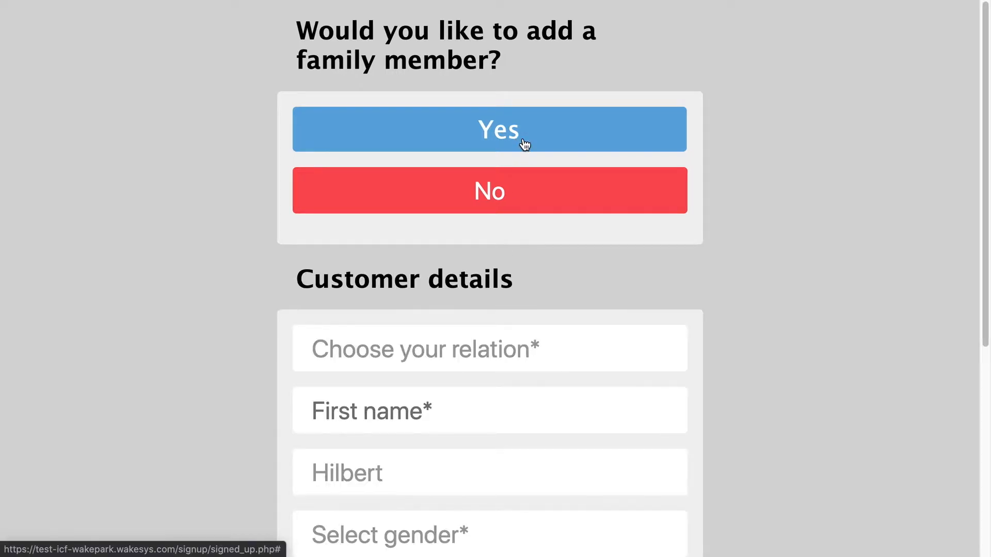
left_click(429, 90)
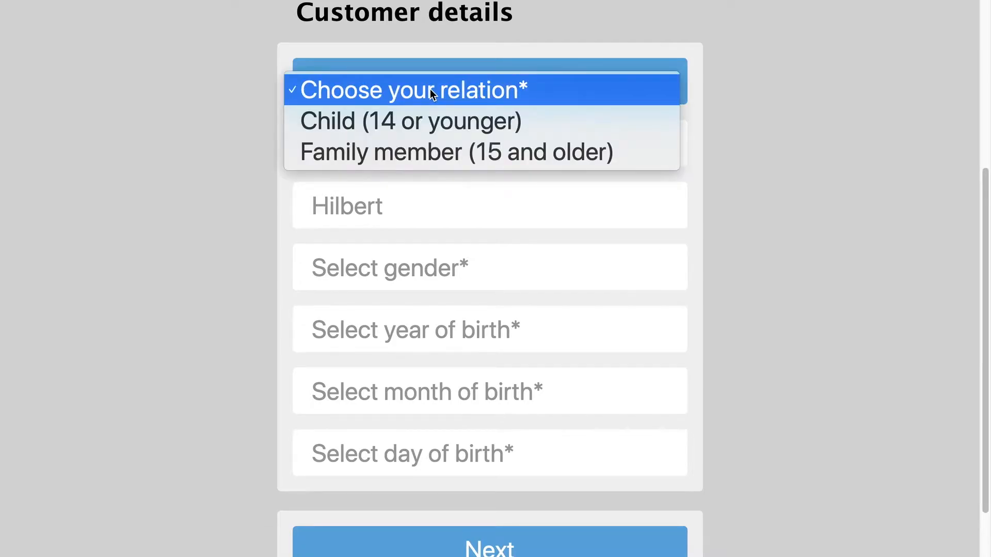
left_click(422, 114)
left_click(404, 137)
type("L")
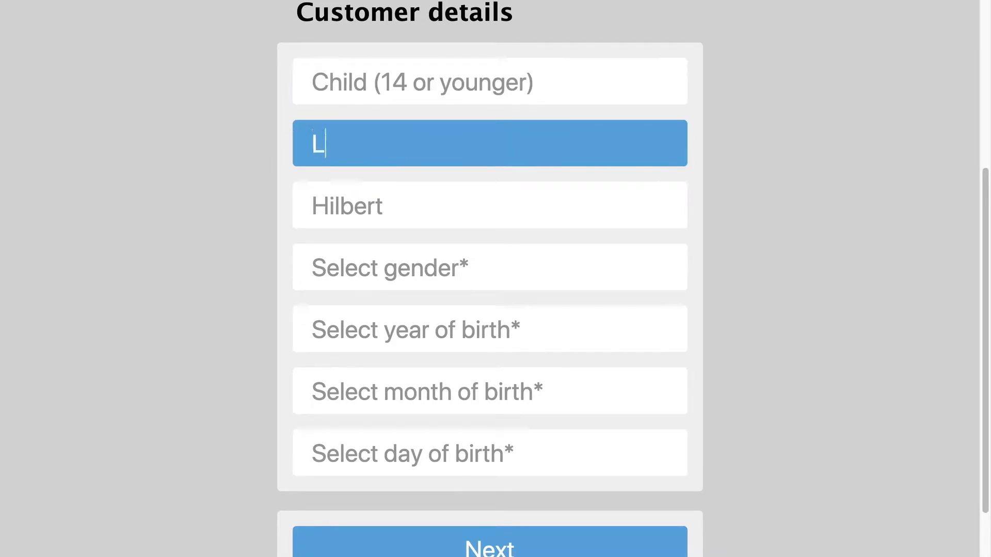
type("aura")
key("Tab")
- Set the child's gender to female and birth date to 7 February 2010, then submit
left_click(396, 259)
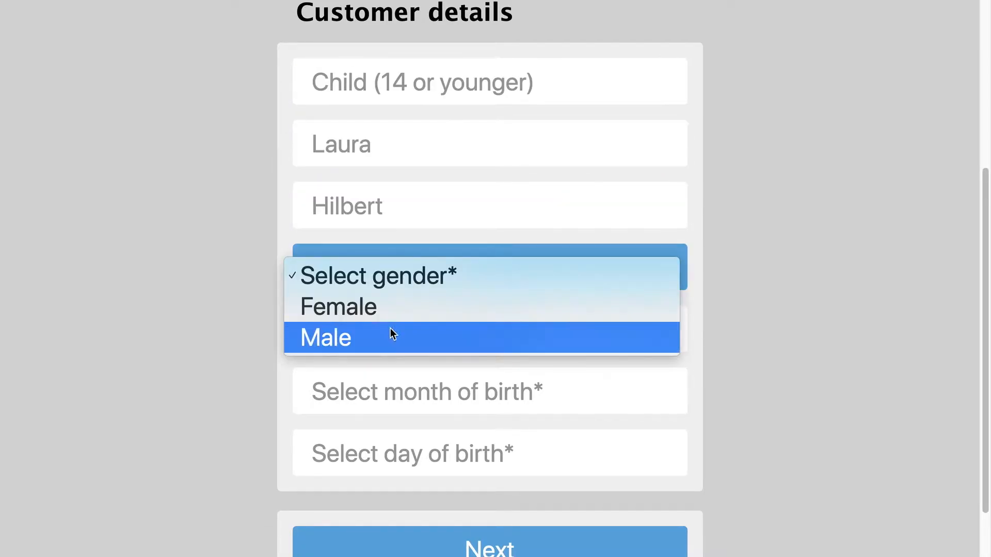
left_click(390, 308)
left_click(396, 341)
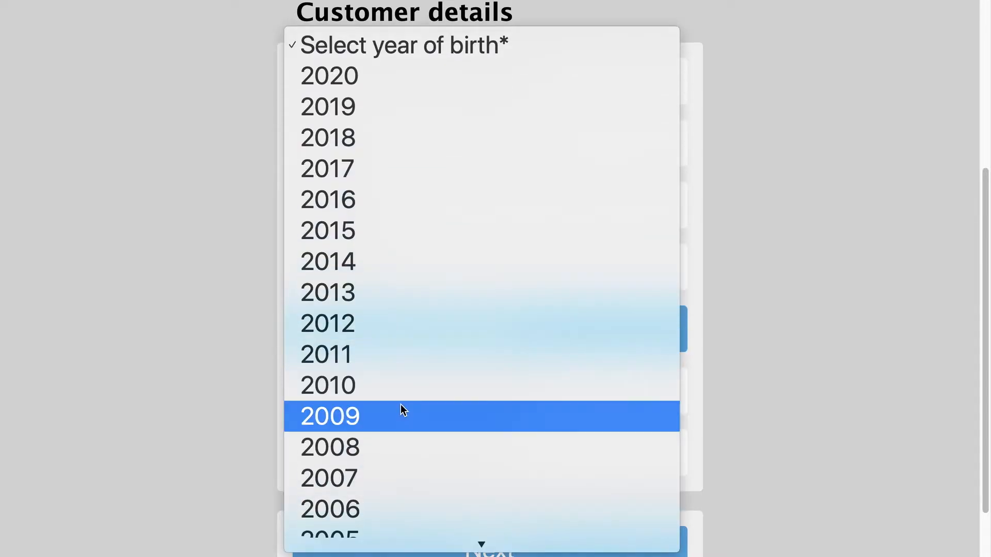
left_click(399, 396)
left_click(393, 392)
key("Escape")
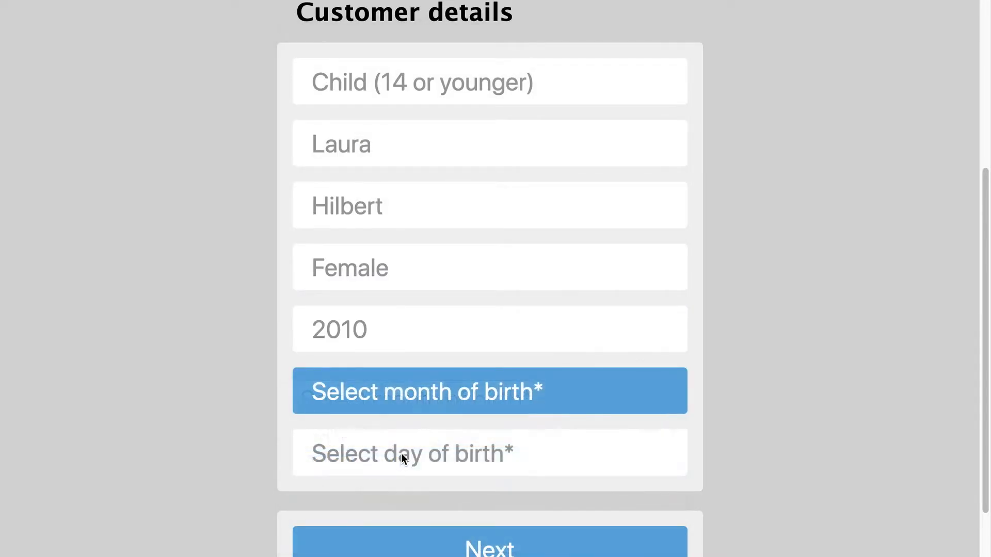
left_click(402, 457)
left_click(413, 178)
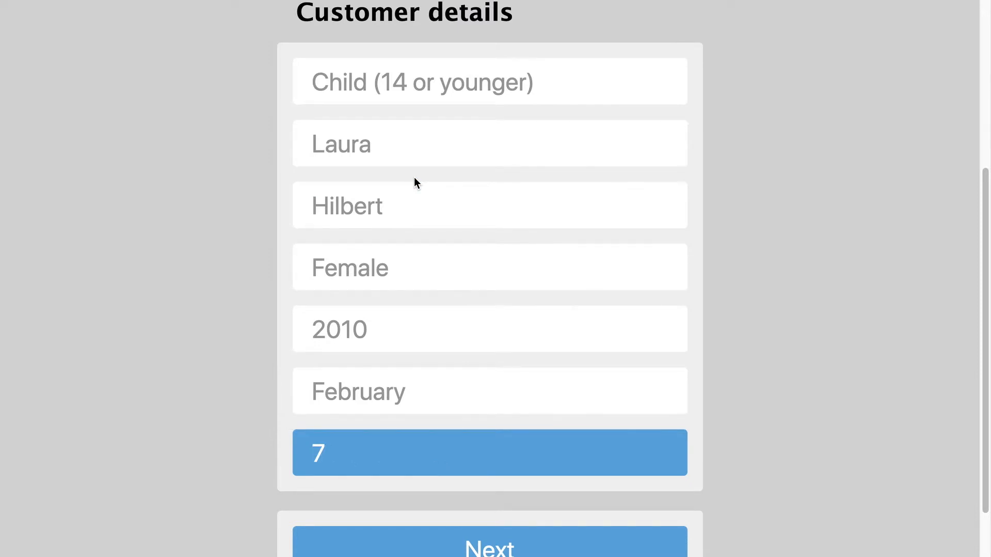
scroll(413, 178, "down", 2)
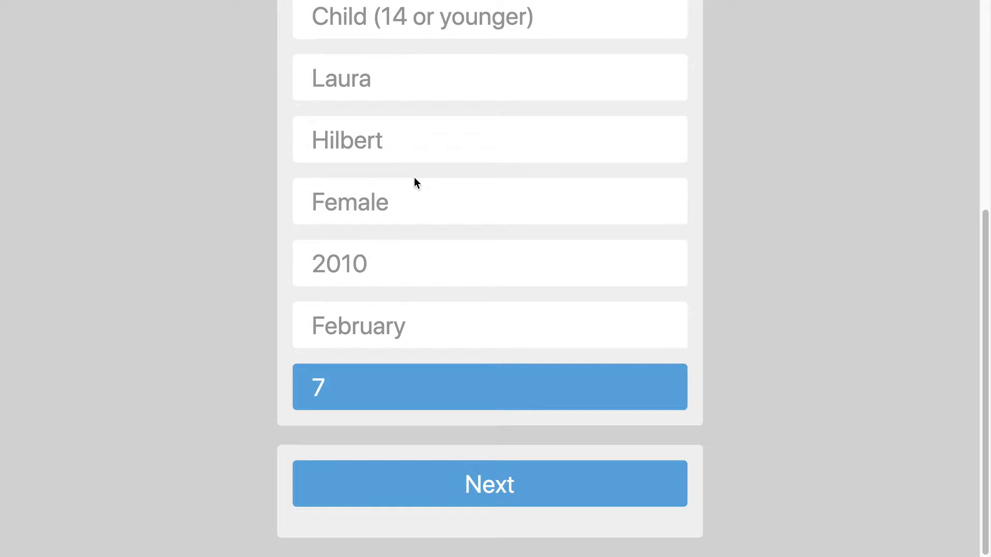
left_click(493, 495)
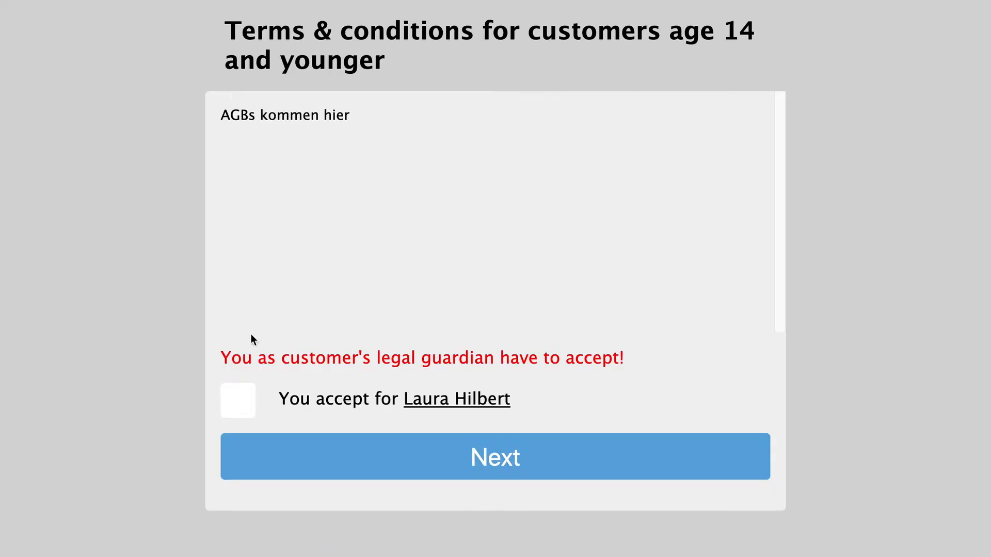
- Accept the child's terms and conditions and continue to the liability waiver
left_click(240, 404)
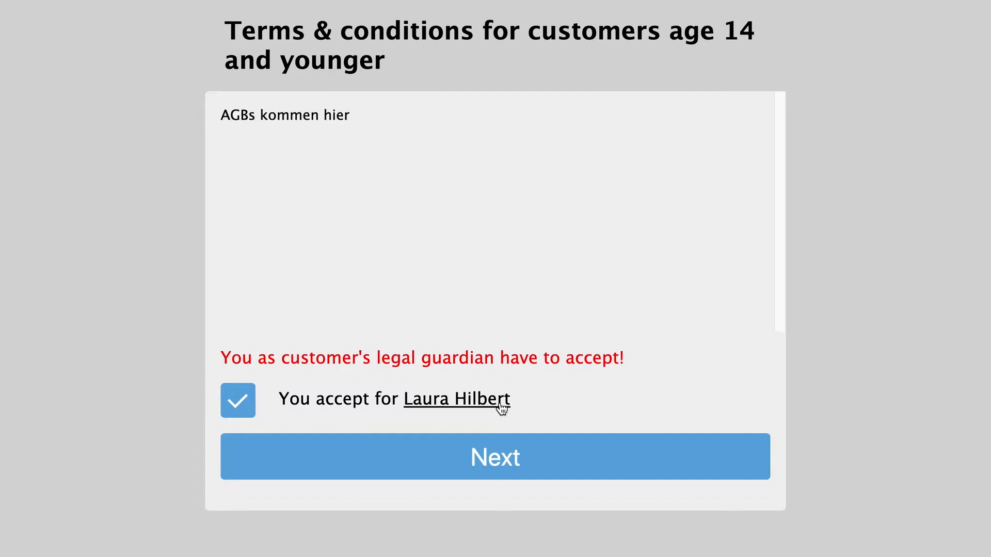
left_click(496, 464)
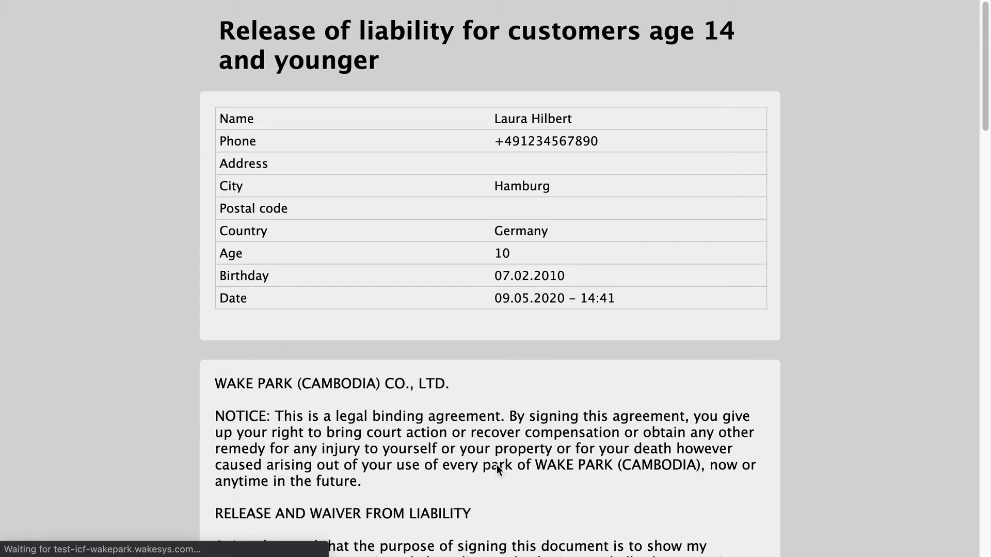
scroll(859, 304, "down", 2)
scroll(858, 309, "down", 20)
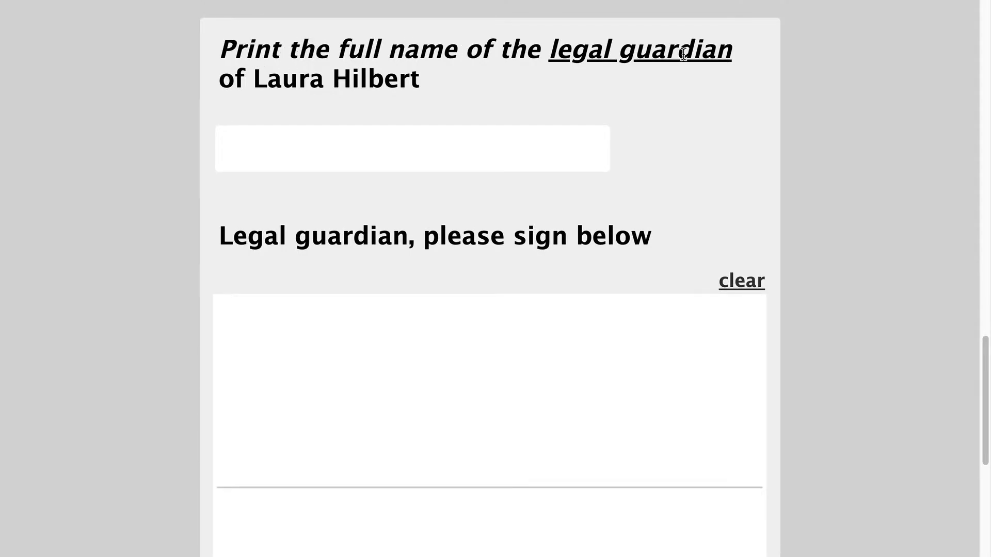
- Enter and correct the guardian's name, draw the signature, give guardian consent and sign up
left_click(431, 136)
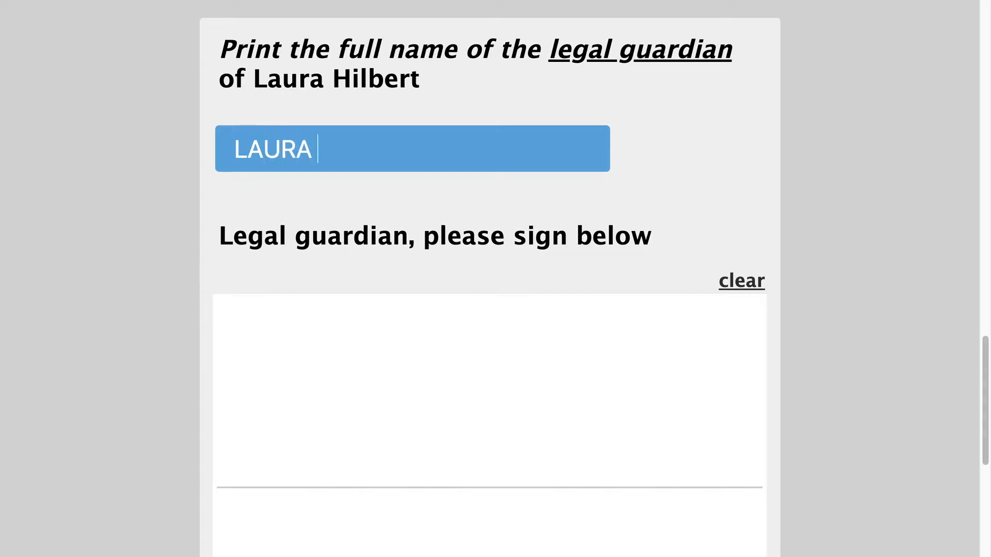
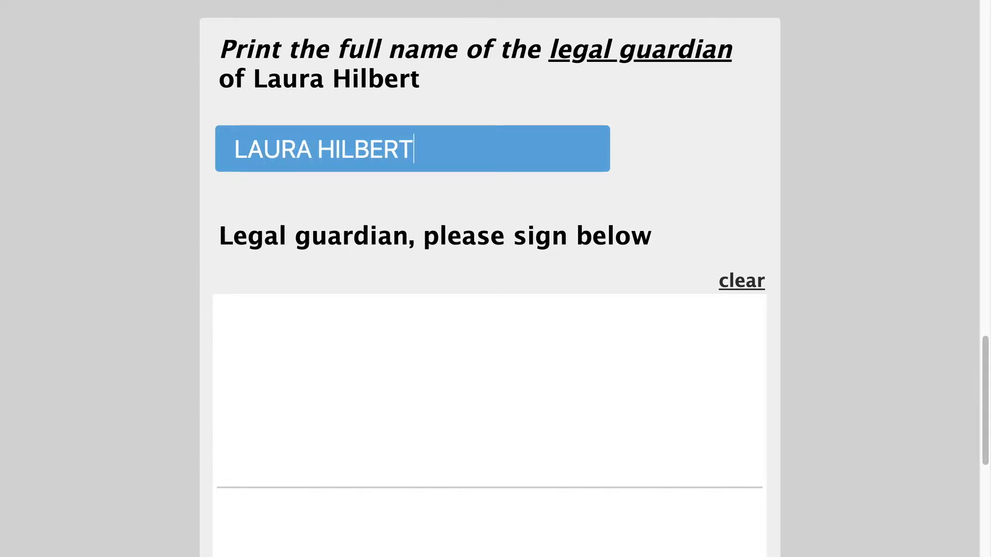
scroll(425, 295, "down", 1)
left_click(425, 295)
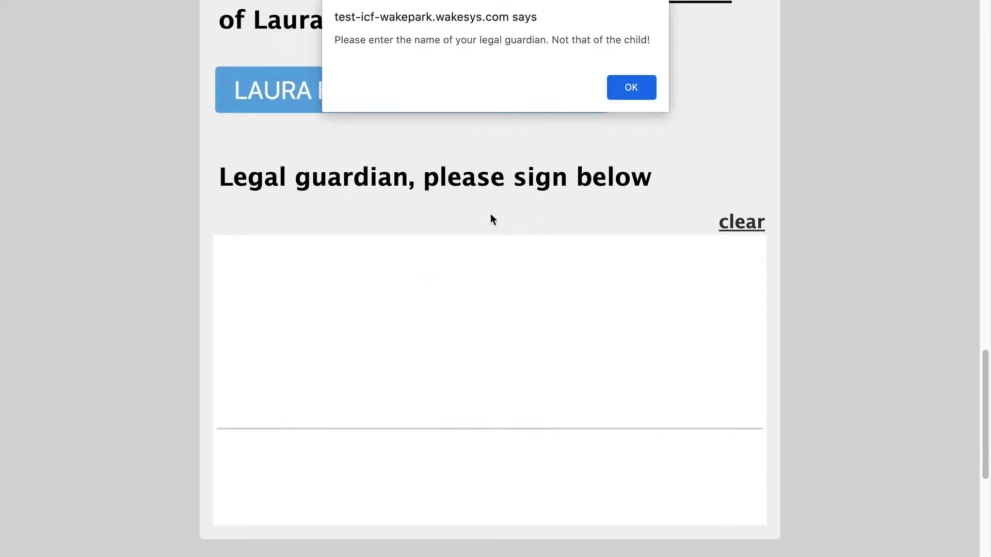
left_click(640, 88)
double_click(263, 92)
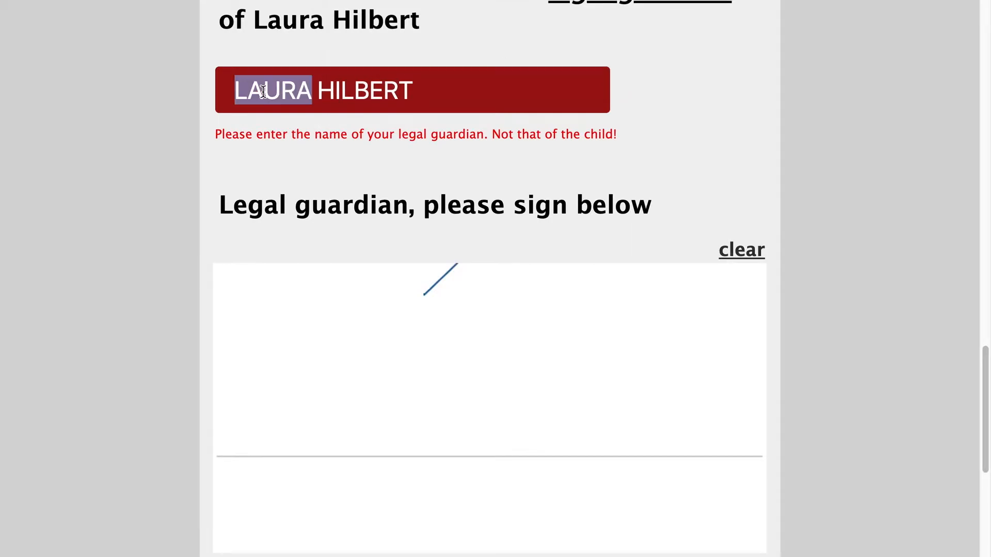
type("CHRIS")
mouse_move(313, 324)
left_mouse_down()
mouse_move(309, 419)
mouse_move(629, 388)
left_mouse_up()
scroll(490, 310, "down", 6)
left_click(246, 309)
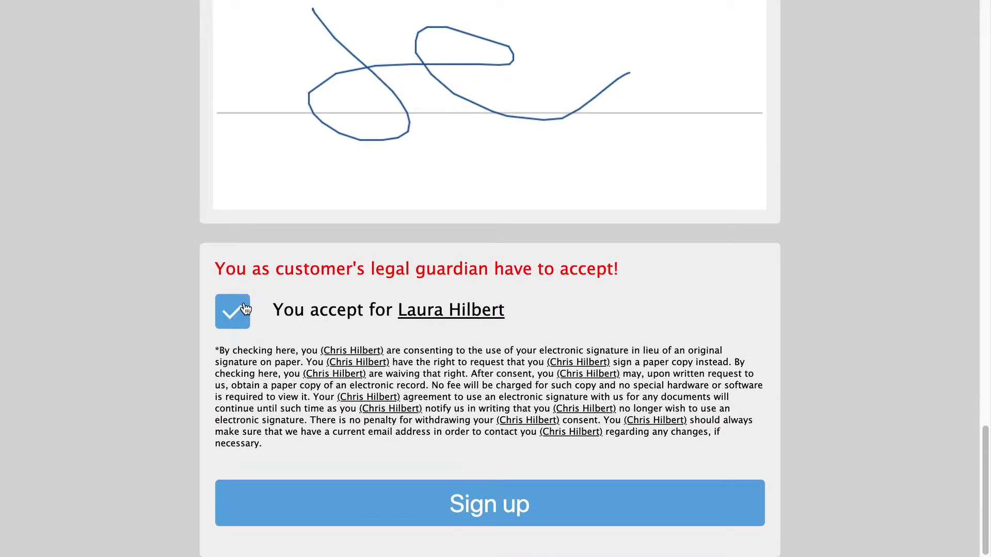
left_click(514, 501)
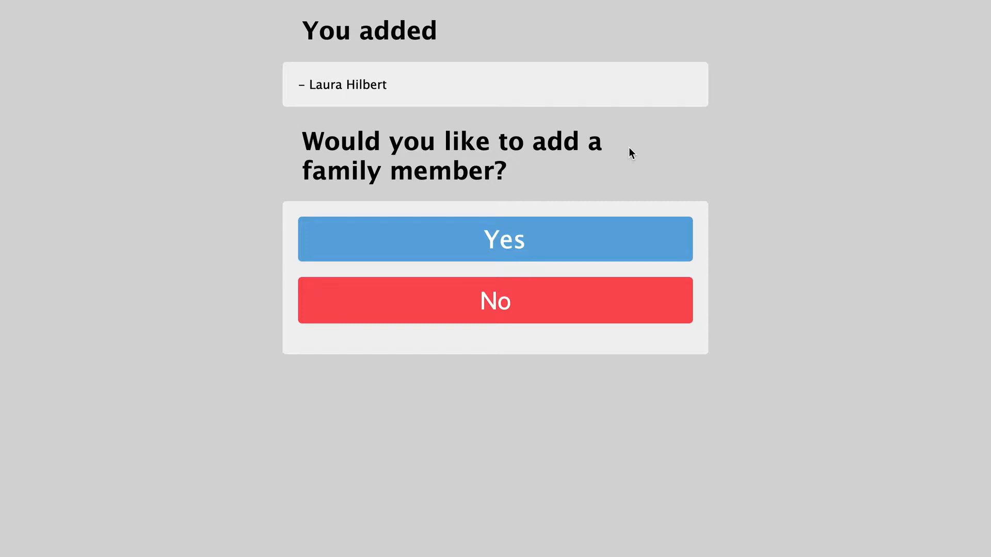
- Decline adding another family member and return to the cashier's customer list
left_click(537, 301)
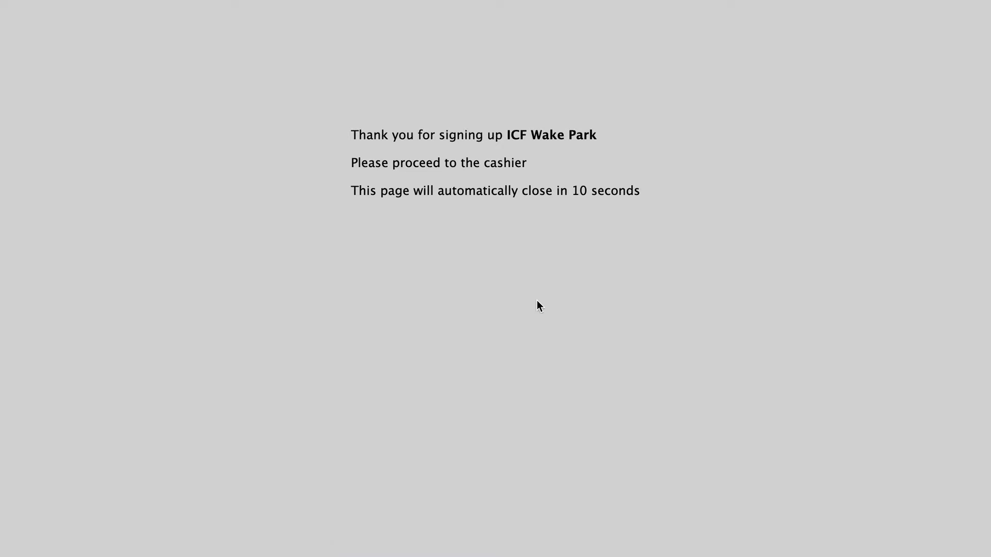
key("ctrl+Left")
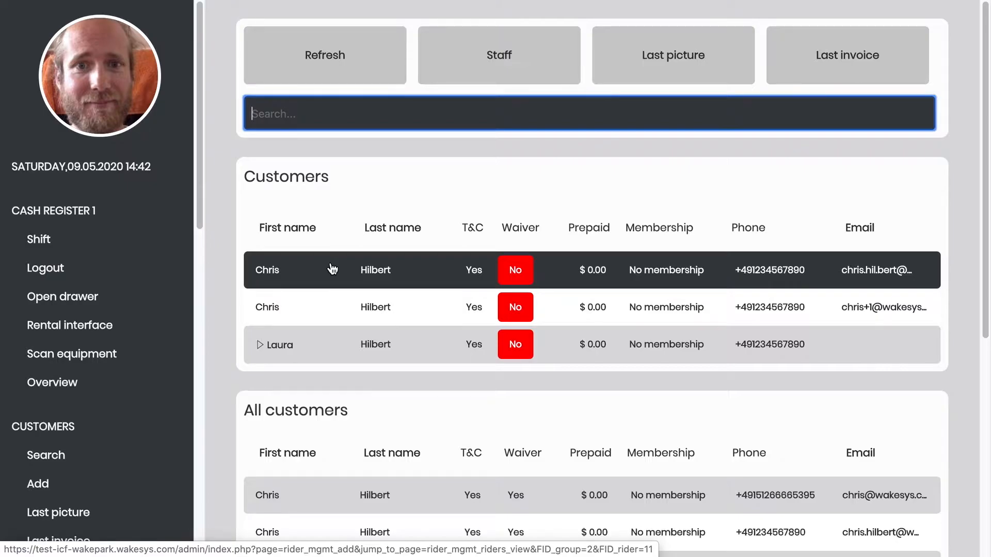
- Open the parent's customer record and capture a webcam photo for the profile picture
left_click(279, 274)
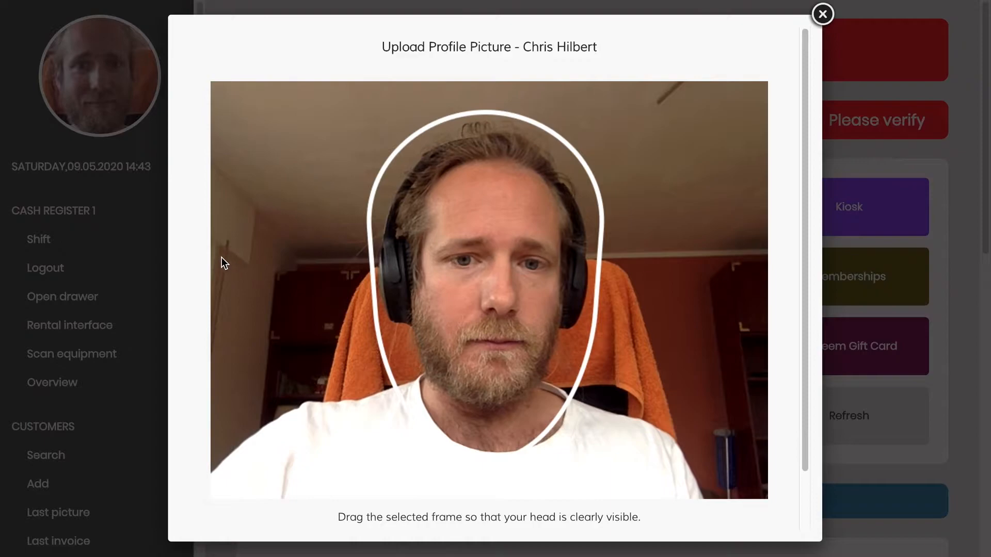
scroll(222, 258, "down", 1)
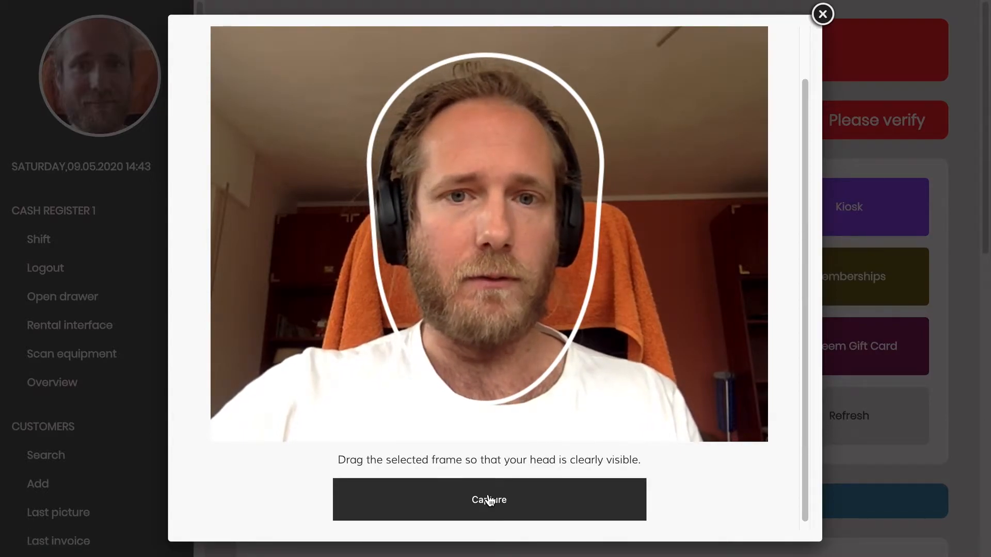
left_click(489, 500)
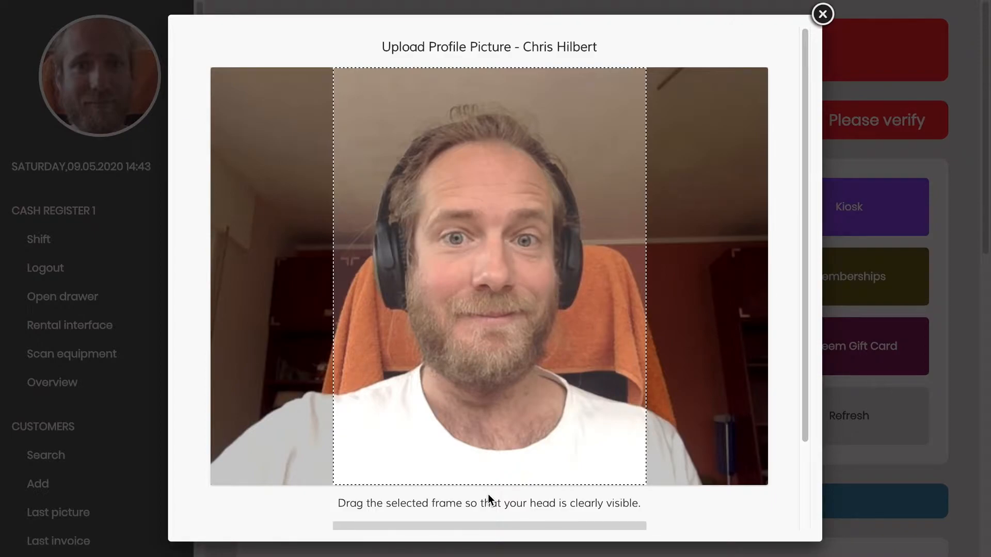
- Crop the captured photo around the head and save it as the profile picture
scroll(488, 493, "down", 2)
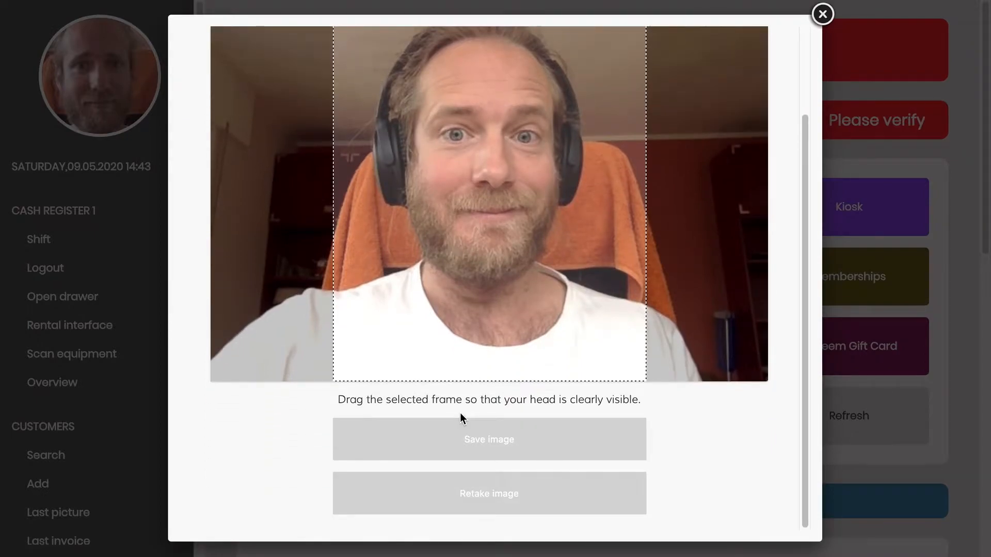
scroll(460, 413, "up", 2)
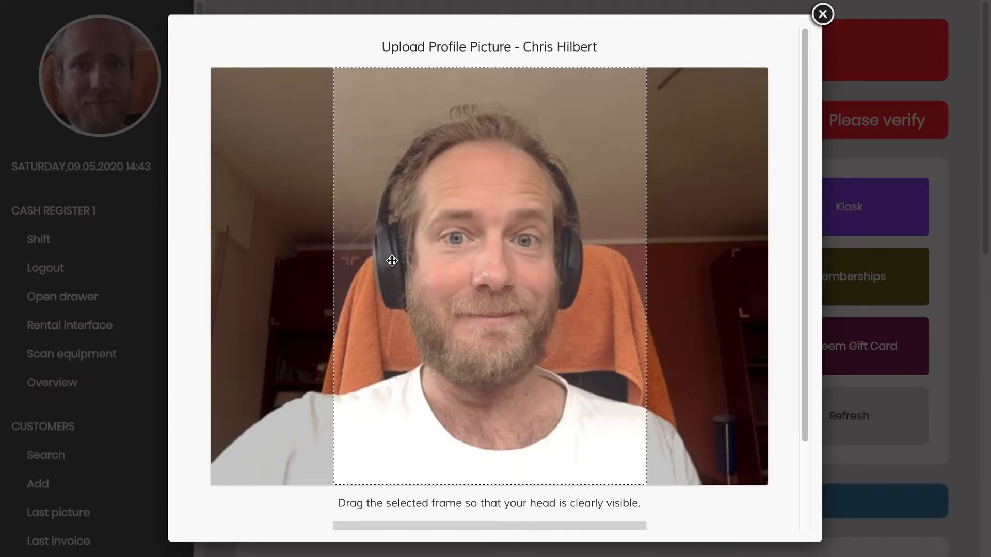
left_click(263, 124)
left_click_drag(262, 104, 483, 361)
left_click_drag(294, 204, 406, 213)
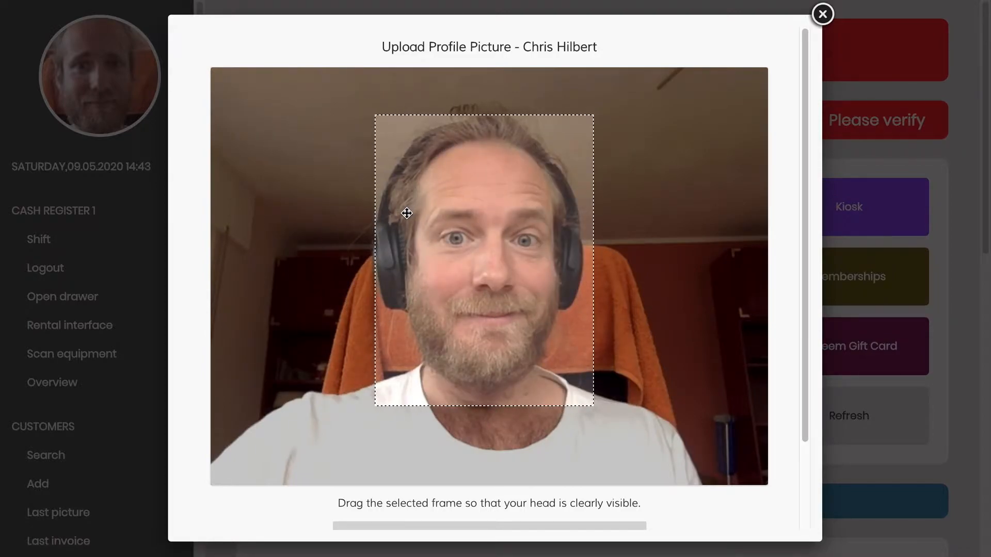
scroll(392, 341, "down", 2)
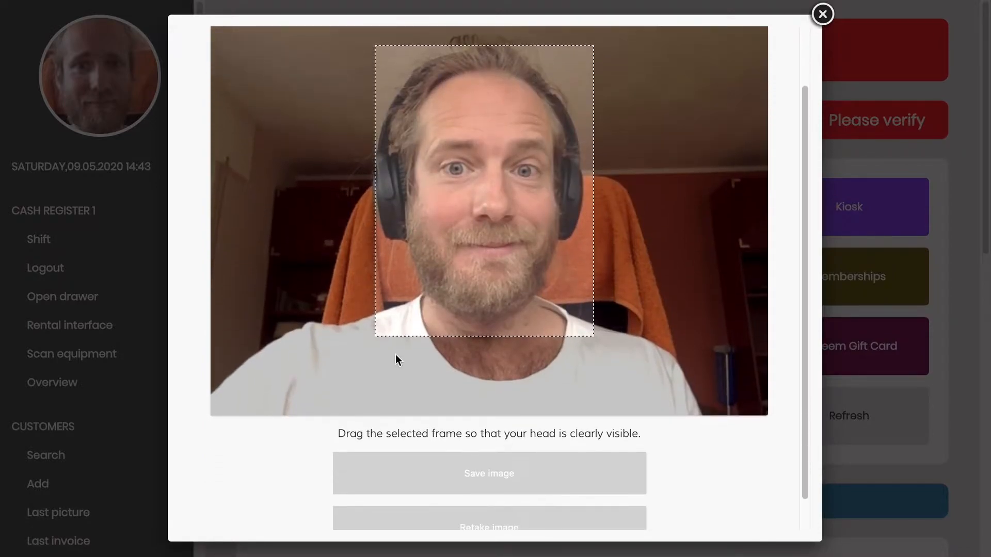
left_click(446, 467)
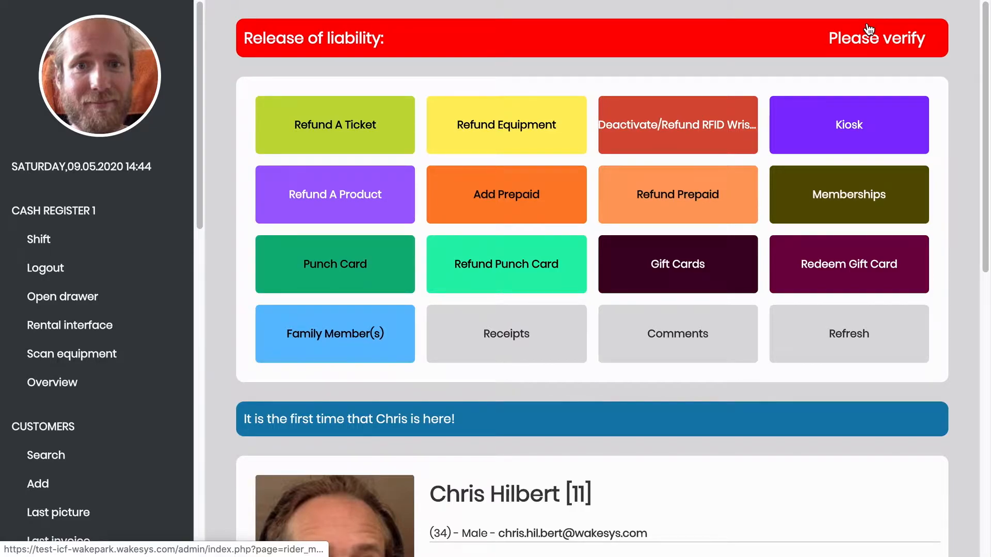
- Bring up the release of liability awaiting verification and zoom the PDF out
left_click(883, 45)
scroll(963, 117, "down", 2)
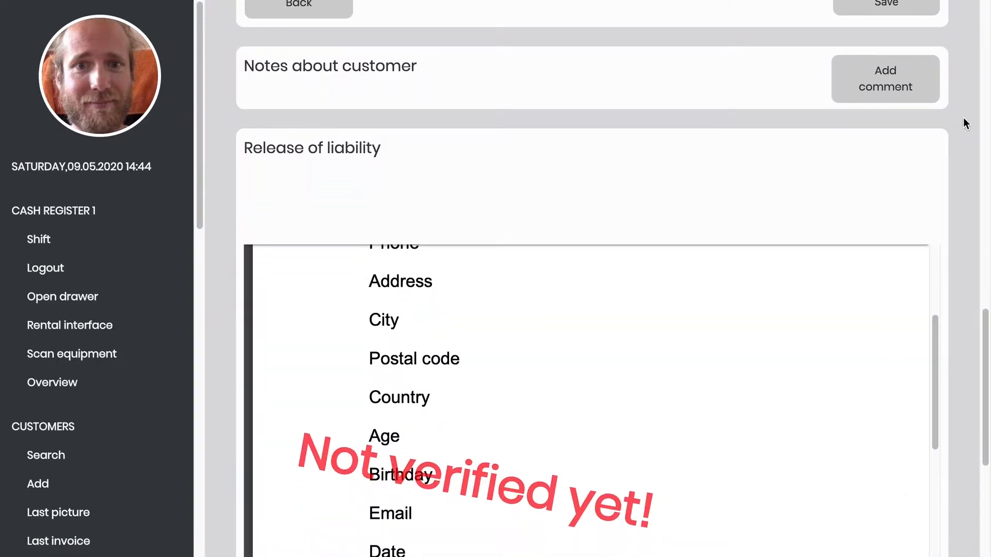
scroll(963, 119, "down", 6)
scroll(964, 146, "up", 2)
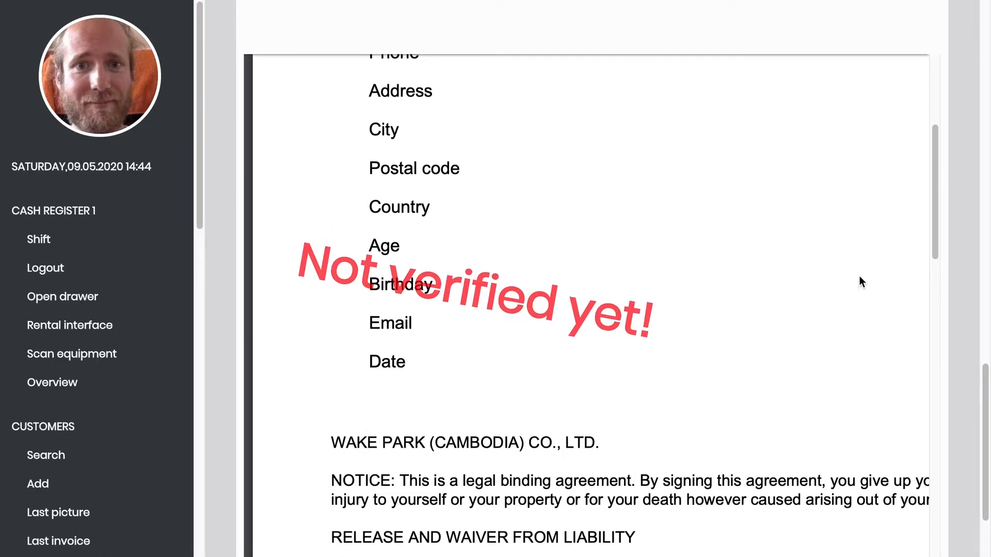
scroll(848, 441, "down", 1)
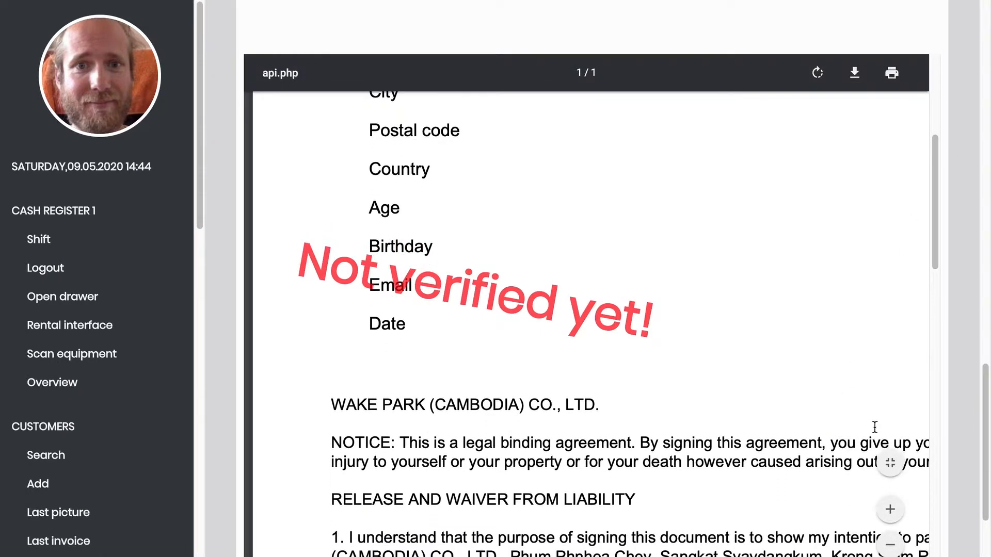
scroll(969, 392, "down", 1)
left_click(889, 487)
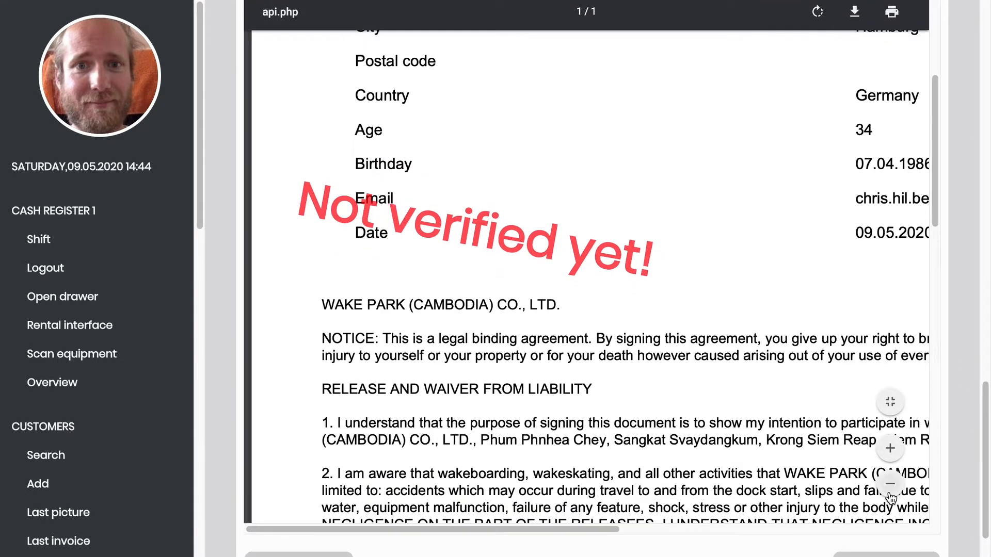
left_click(890, 488)
- Review the signed release and verify the customer's details and signature as valid
scroll(969, 322, "up", 1)
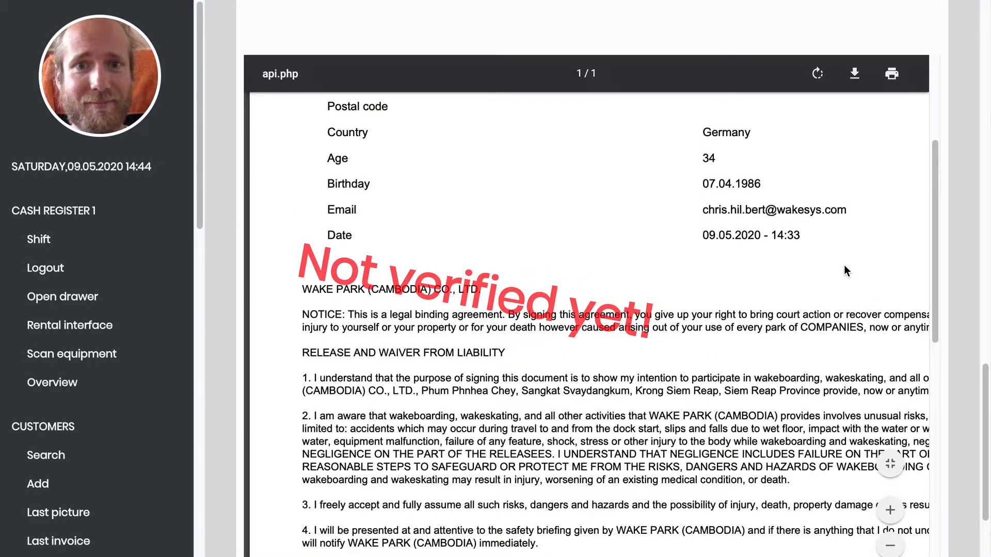
scroll(842, 358, "up", 1)
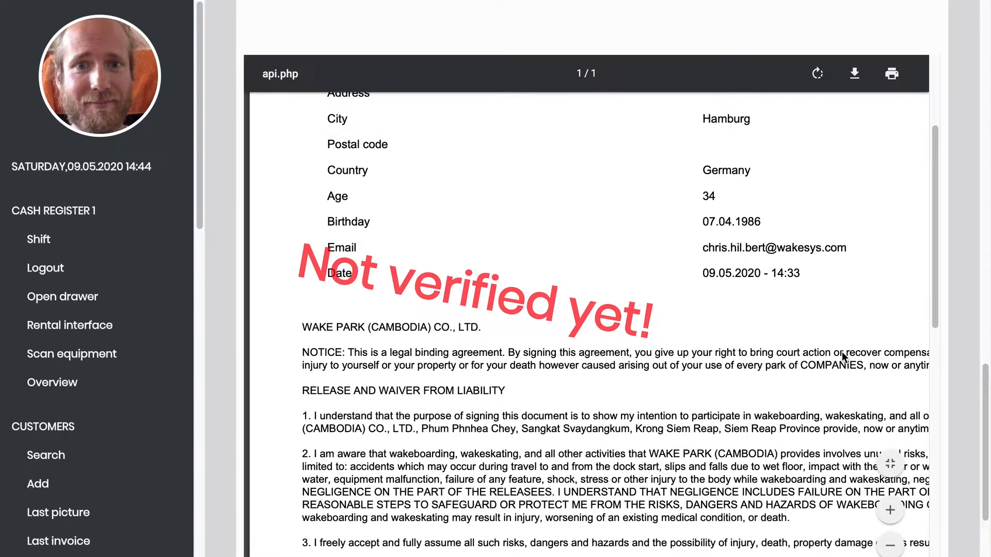
scroll(733, 265, "up", 1)
scroll(733, 265, "down", 2)
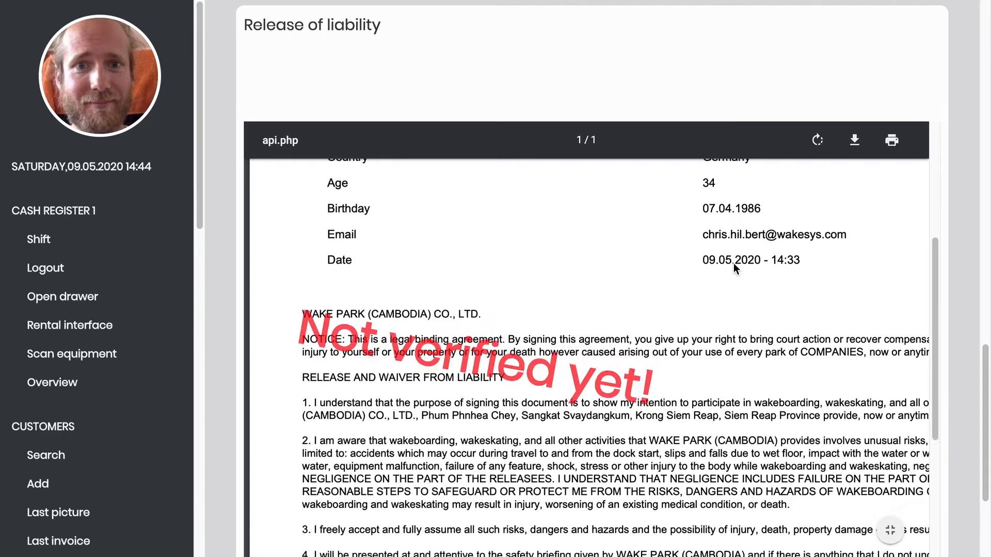
scroll(952, 289, "down", 2)
scroll(869, 329, "down", 6)
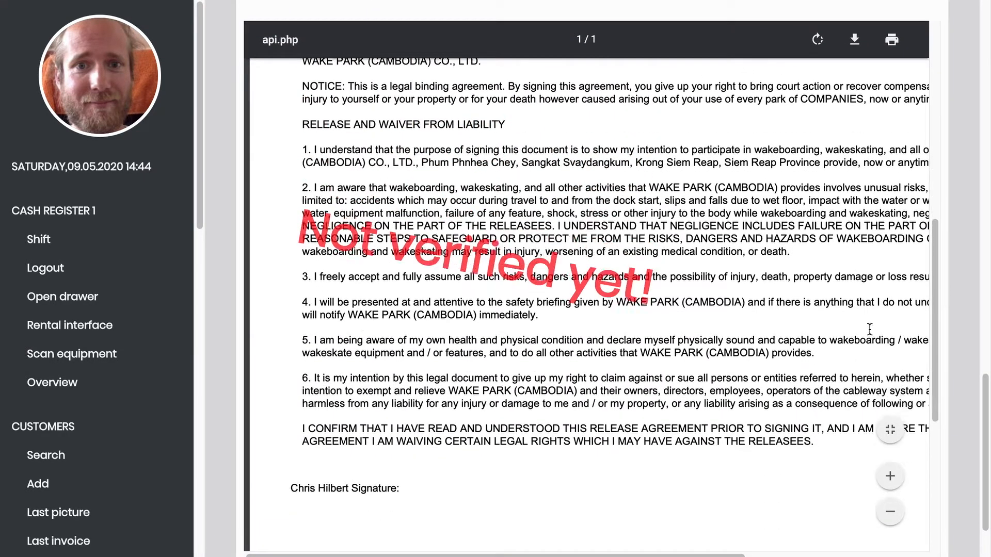
scroll(870, 329, "down", 1)
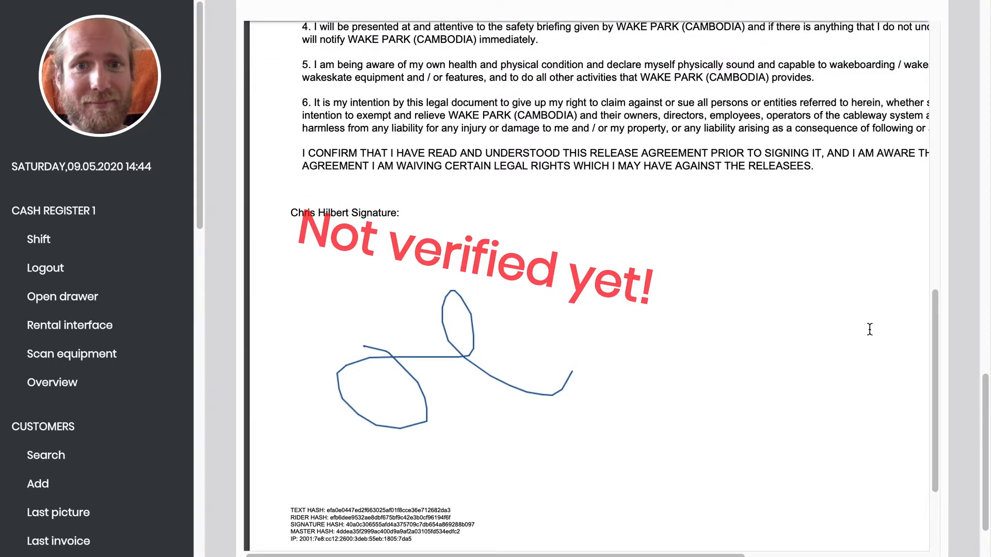
scroll(963, 361, "down", 2)
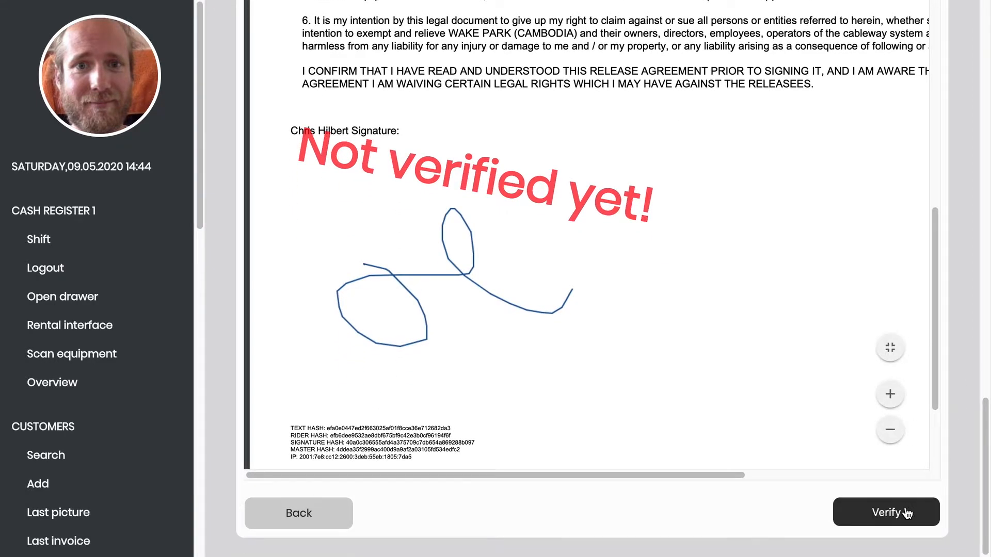
left_click(877, 512)
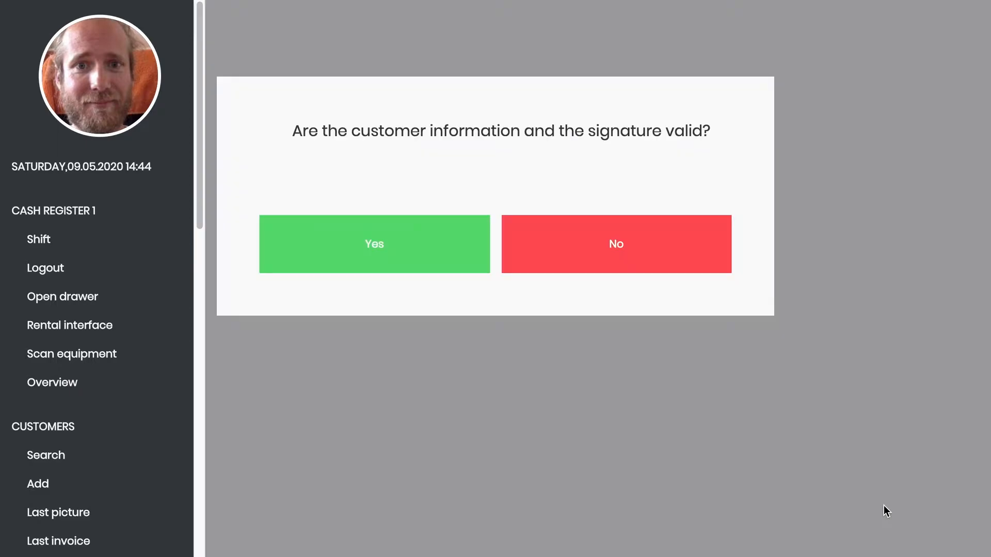
left_click(356, 254)
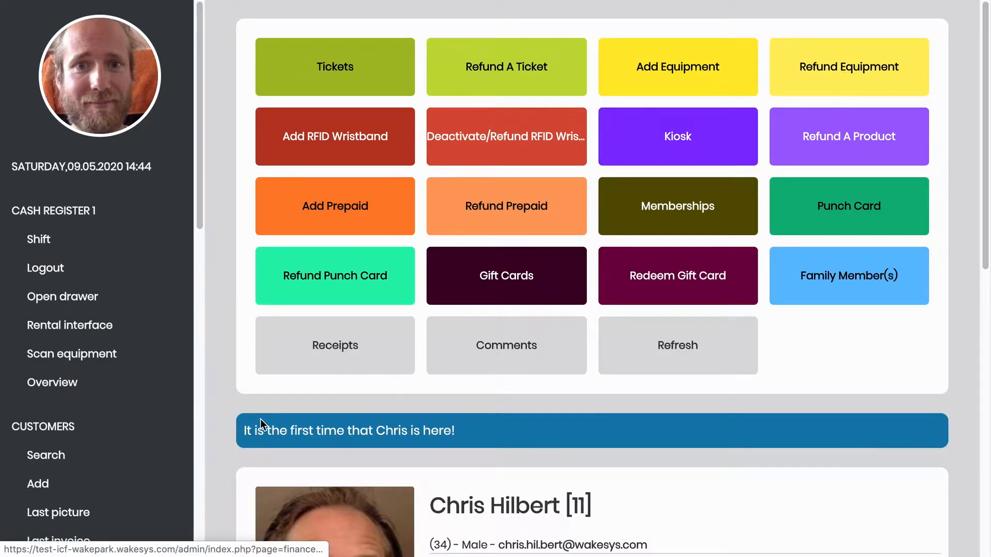
- Select the first-visit notice text on the verified customer's account page
left_click_drag(244, 431, 470, 453)
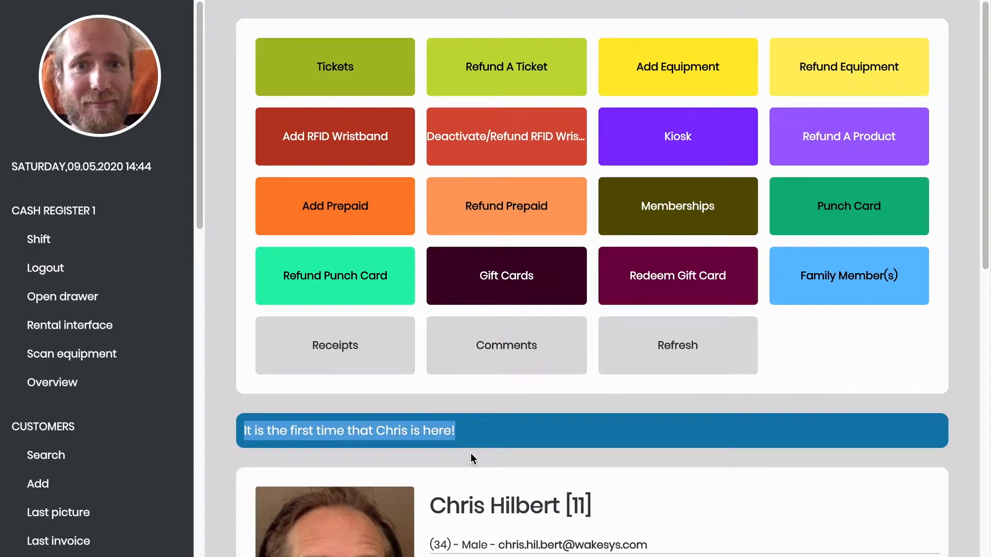
left_click(524, 428)
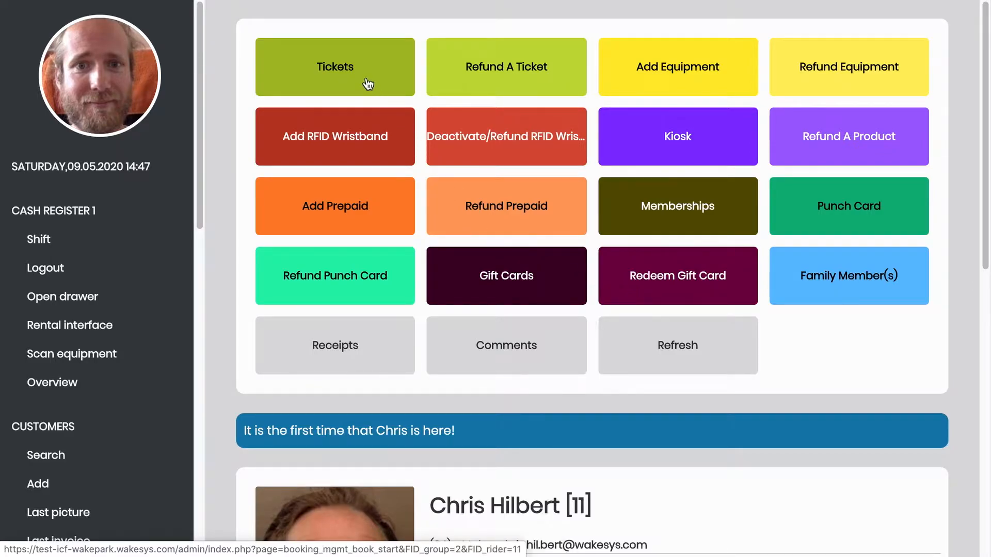
- Start a ticket sale and book the 2 Hours slot ($24.00) for 09.05.2020
left_click(350, 70)
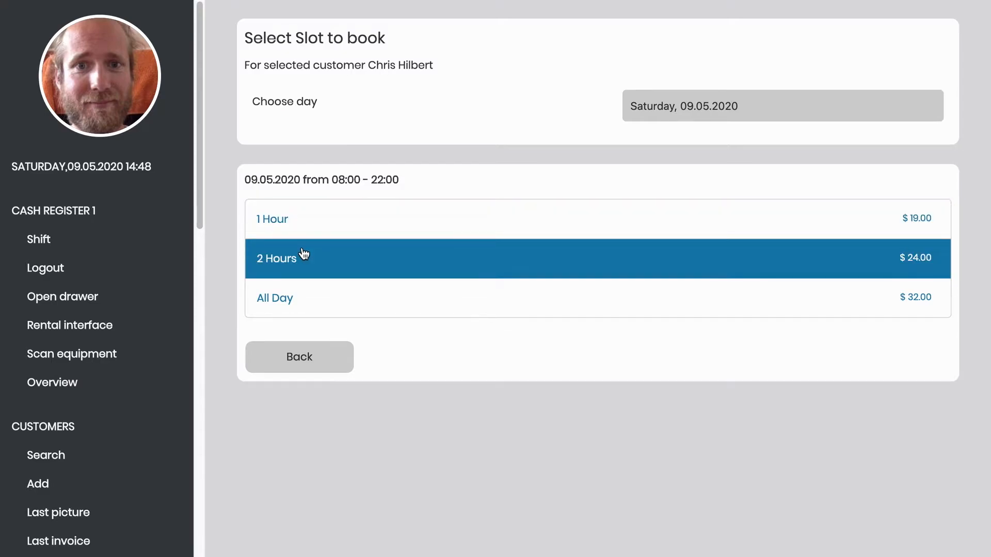
left_click(305, 254)
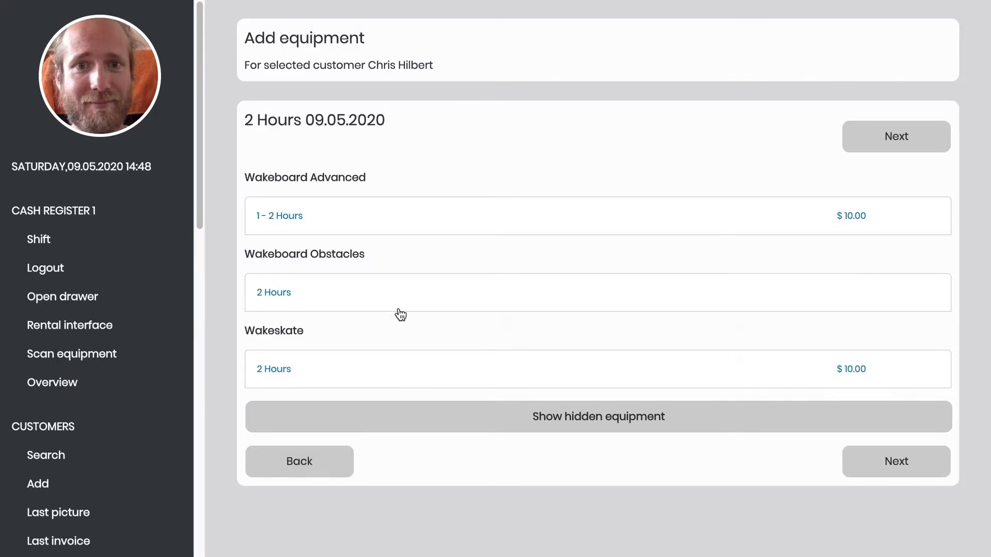
- Add Wakeboard Advanced for 1 - 2 Hours ($10.00), show hidden equipment, and proceed to wristband scanning
left_click(374, 222)
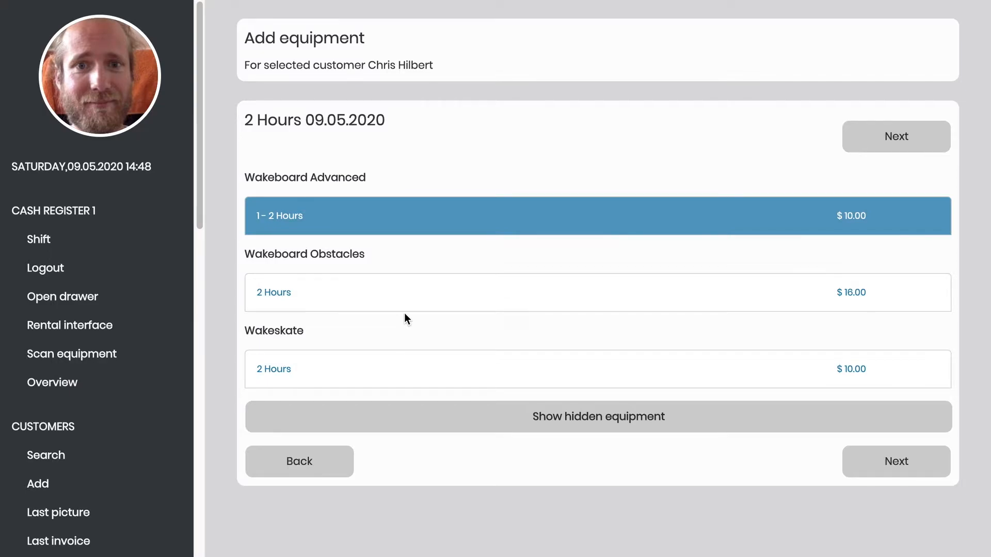
left_click(600, 415)
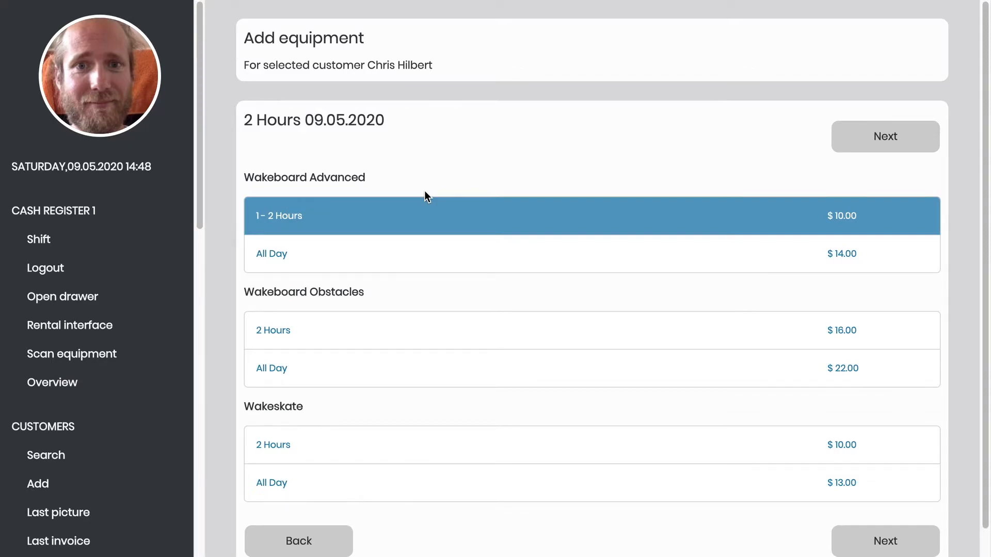
left_click(886, 135)
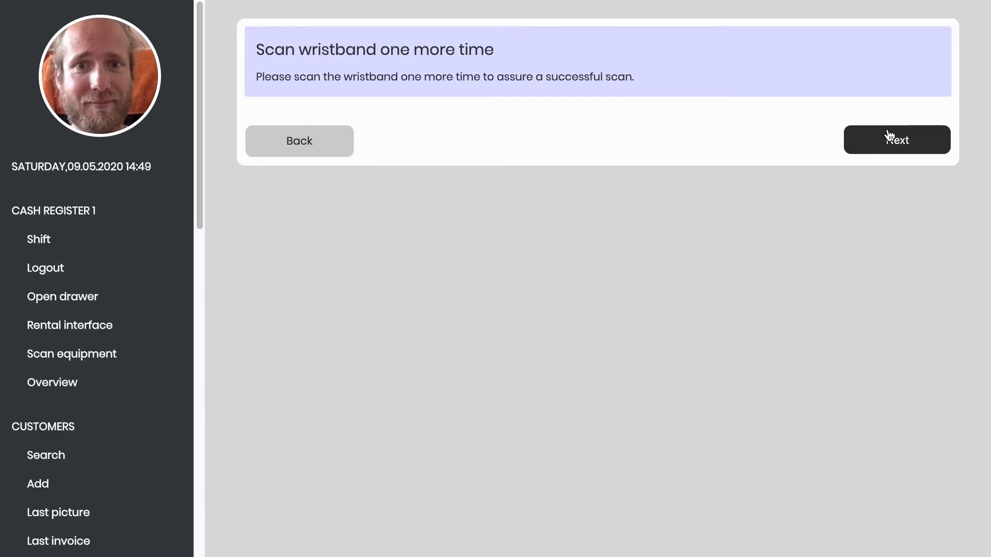
- Confirm the free RFID wristband and continue toward the order check
left_click(888, 135)
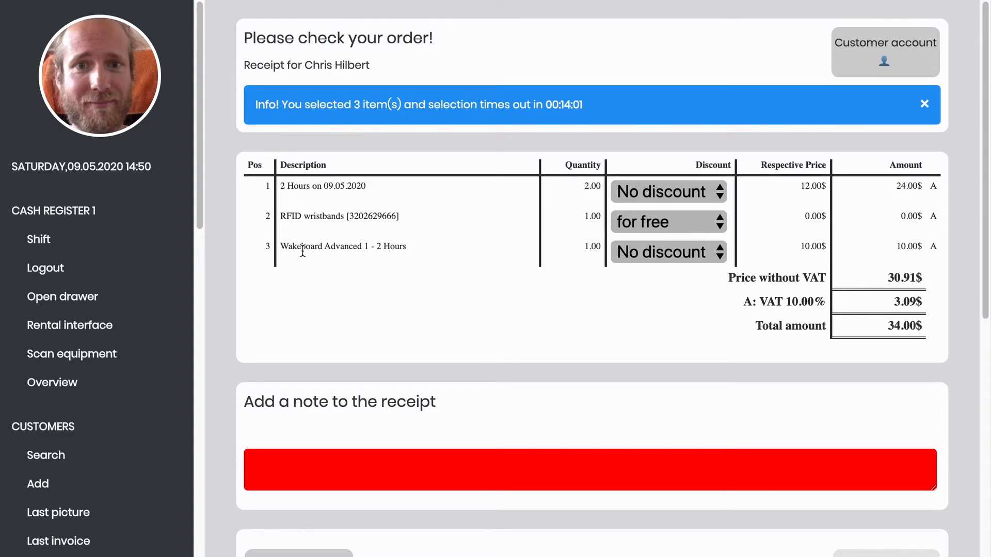
- Scroll the 34.00$ order check down to the receipt note box and Pay now button
scroll(608, 322, "down", 1)
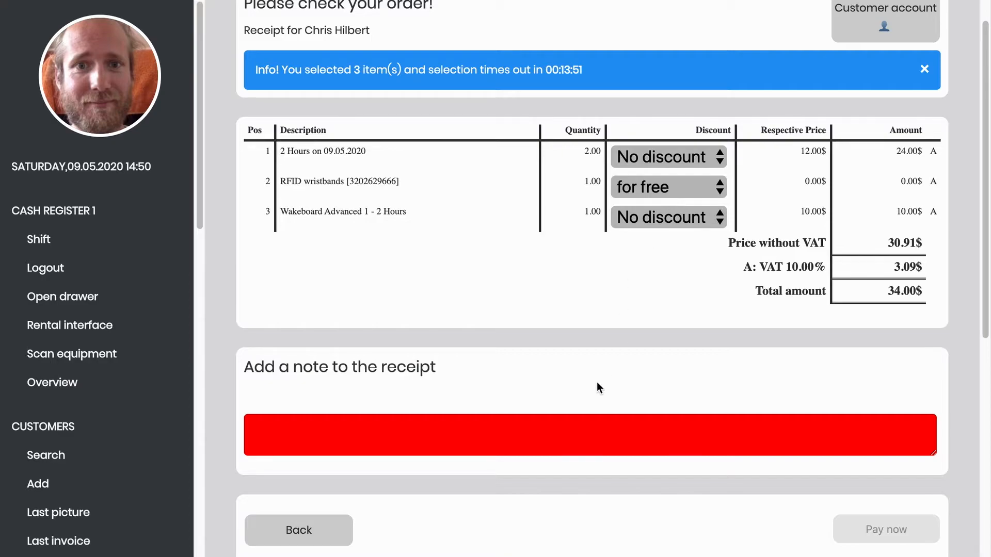
- Enter the receipt note 'wristbands from another park', then accidentally swipe the browser back
left_click(576, 430)
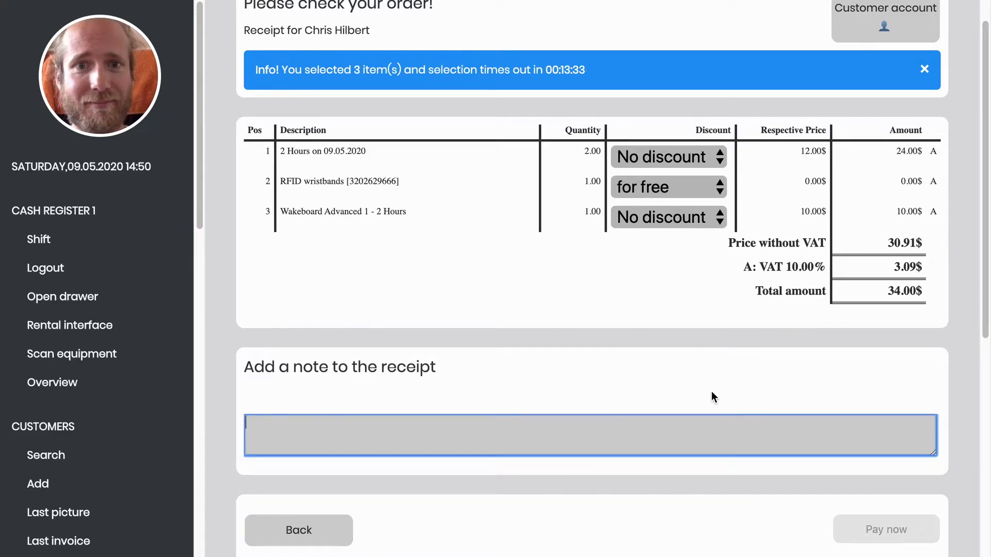
type("wristbands fro")
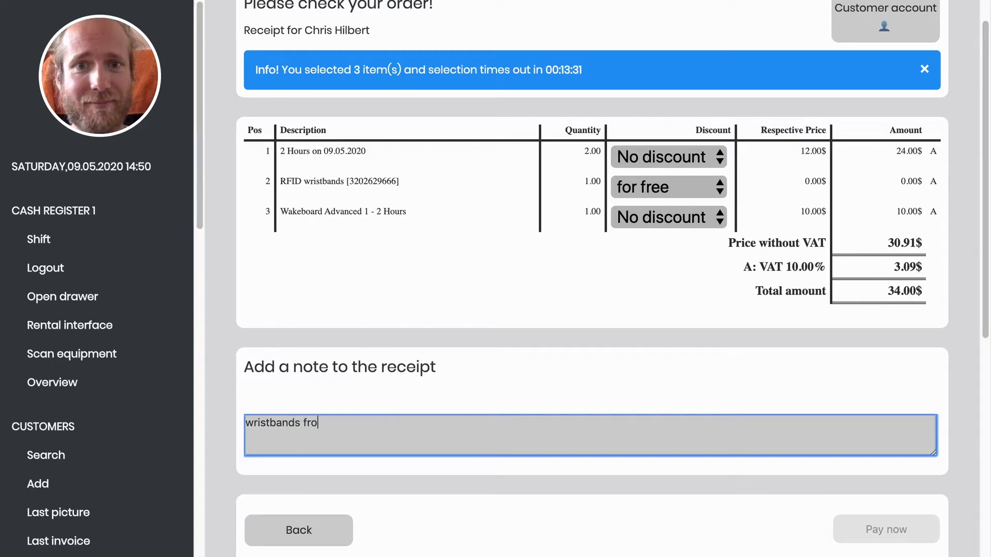
type("m another park")
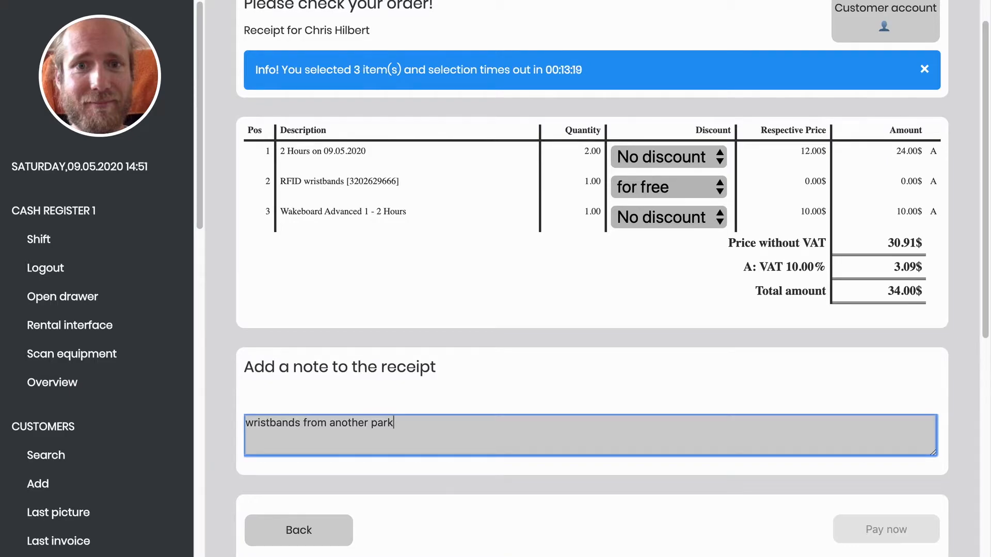
scroll(495, 279, "left", 10)
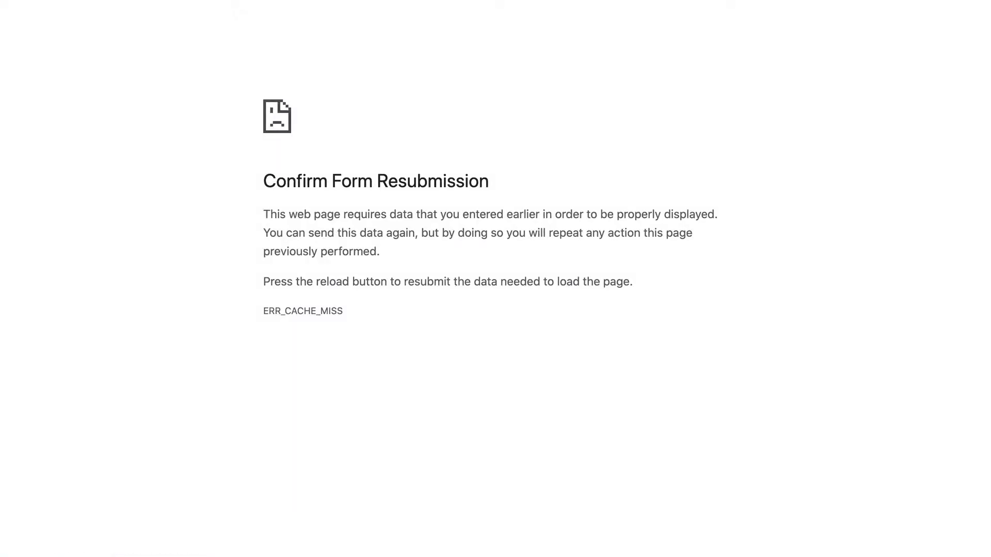
- Reload and confirm form resubmission to restore the Wakesys order review page
scroll(495, 278, "right", 5)
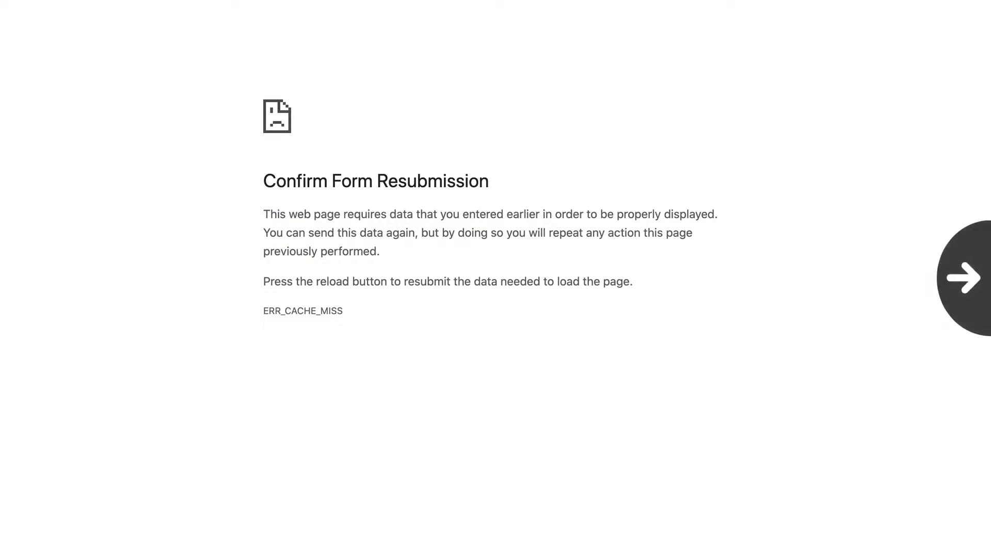
key("super+r")
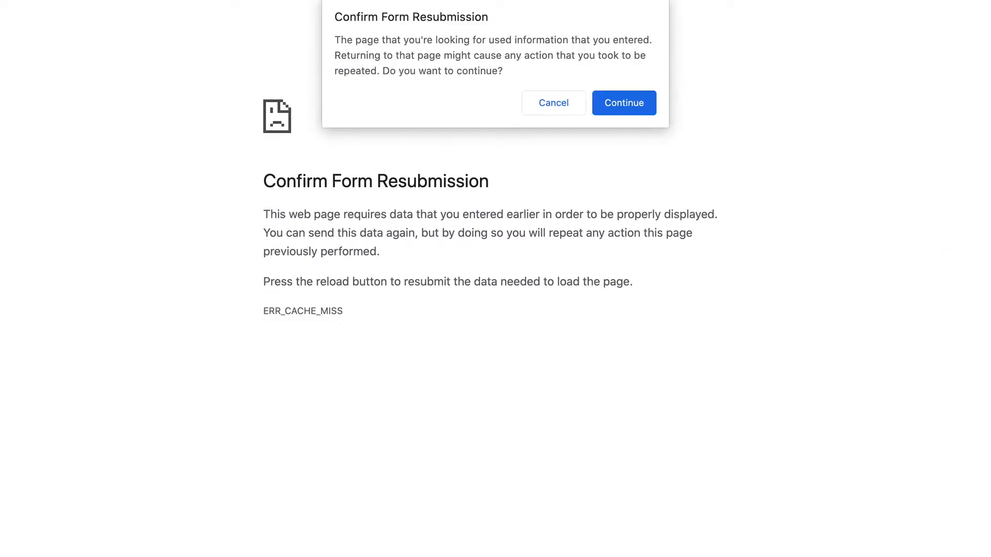
key("Return")
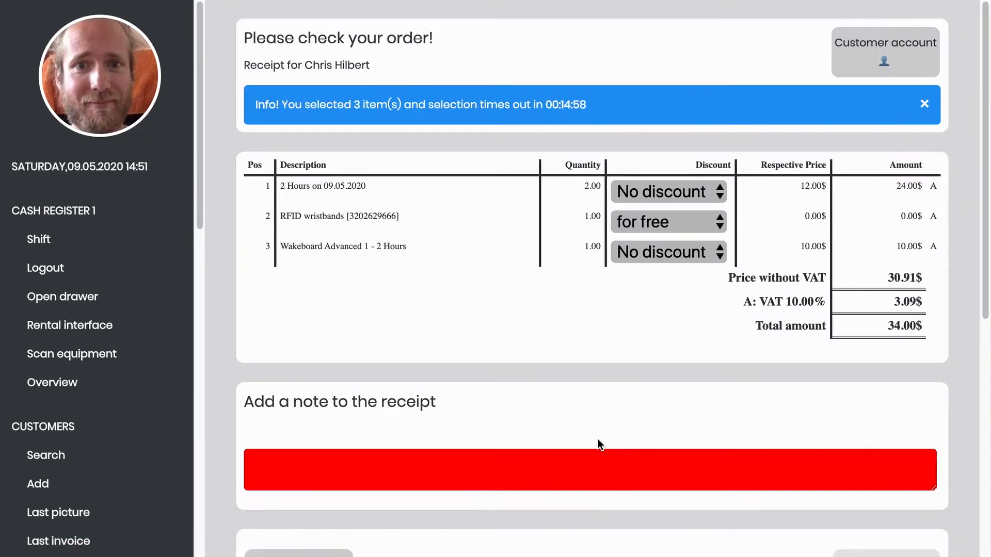
scroll(597, 438, "down", 5)
- Retype the receipt note as 'wirstband from another park' and scroll to the $34.00 payment options
left_click(521, 354)
type("wirstband from another park")
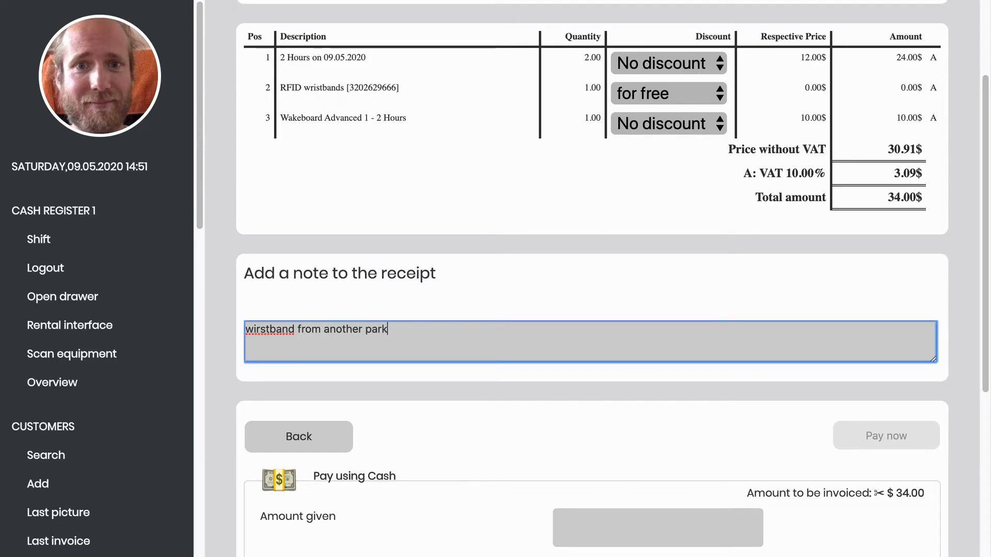
scroll(592, 278, "down", 6)
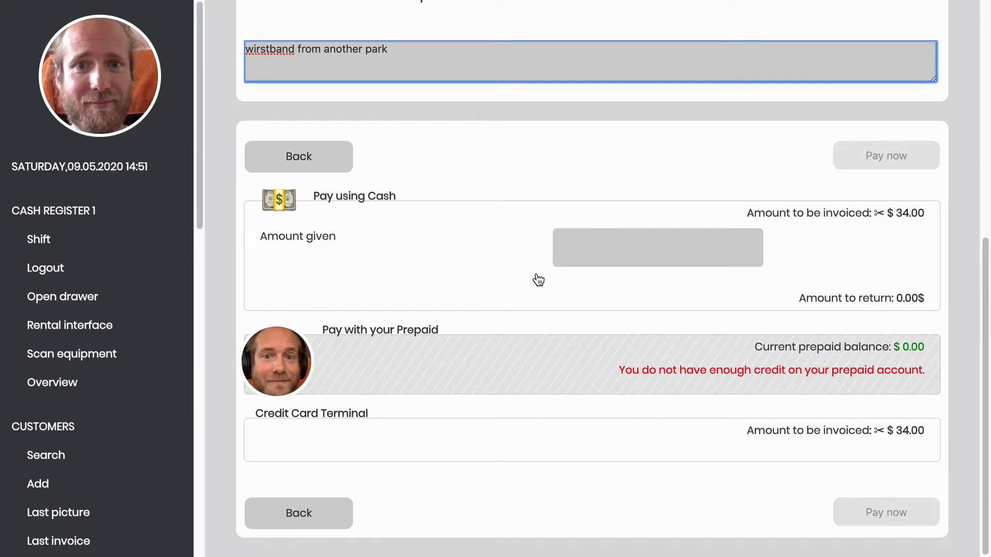
- Pay the $34.00 invoice in cash with 50 given, leaving $16.00 change
left_click(612, 249)
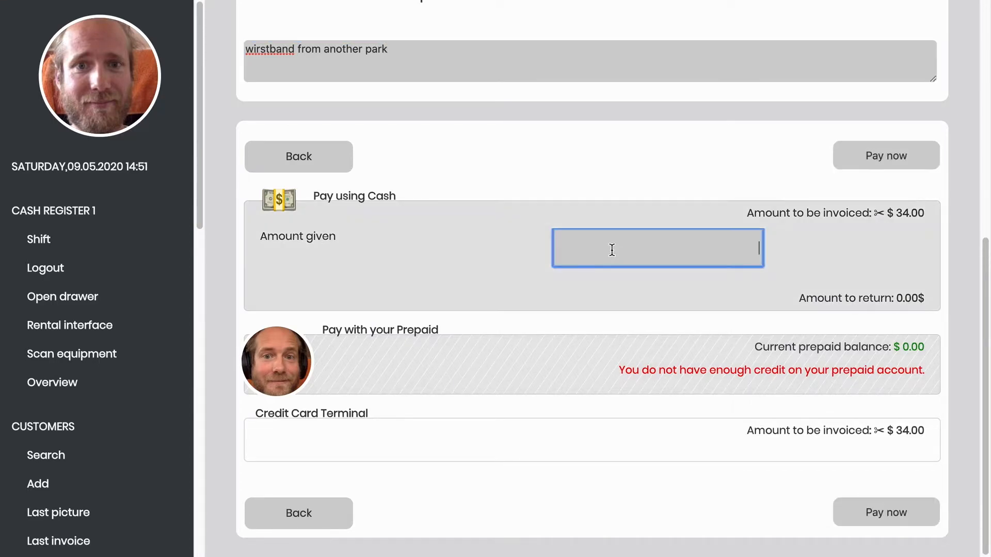
type("50")
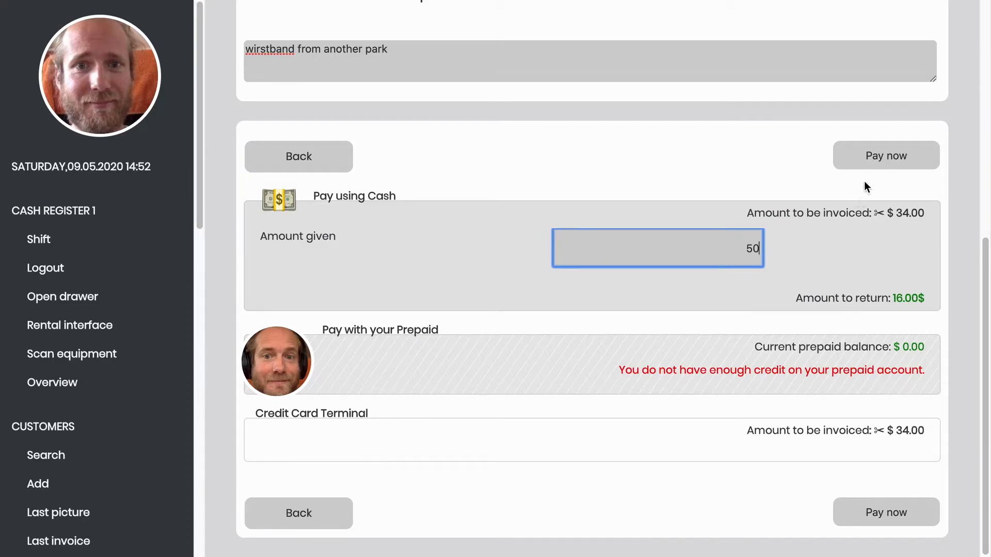
left_click(869, 166)
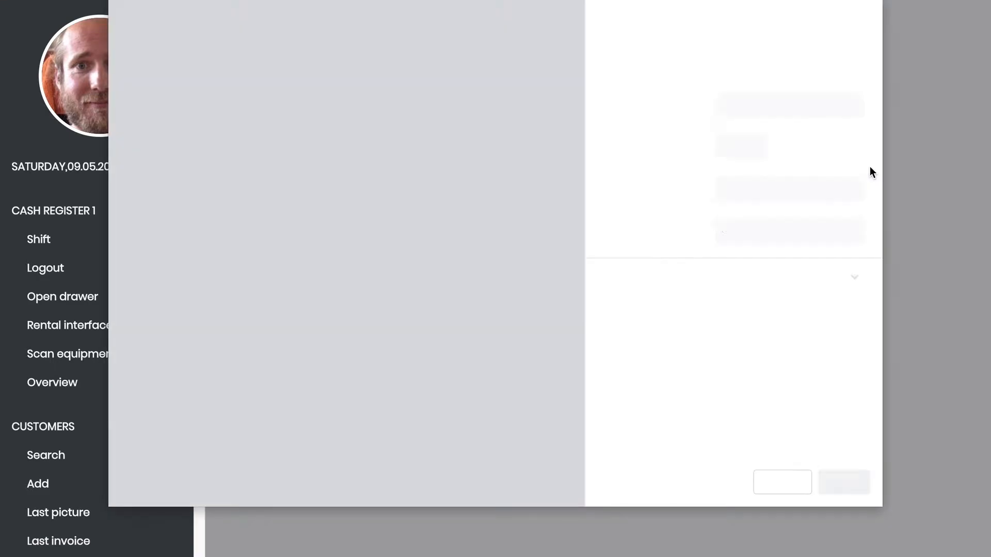
- Cancel the receipt print to reach the confirmation showing $34.00 paid and $16.00 to return
left_click(799, 486)
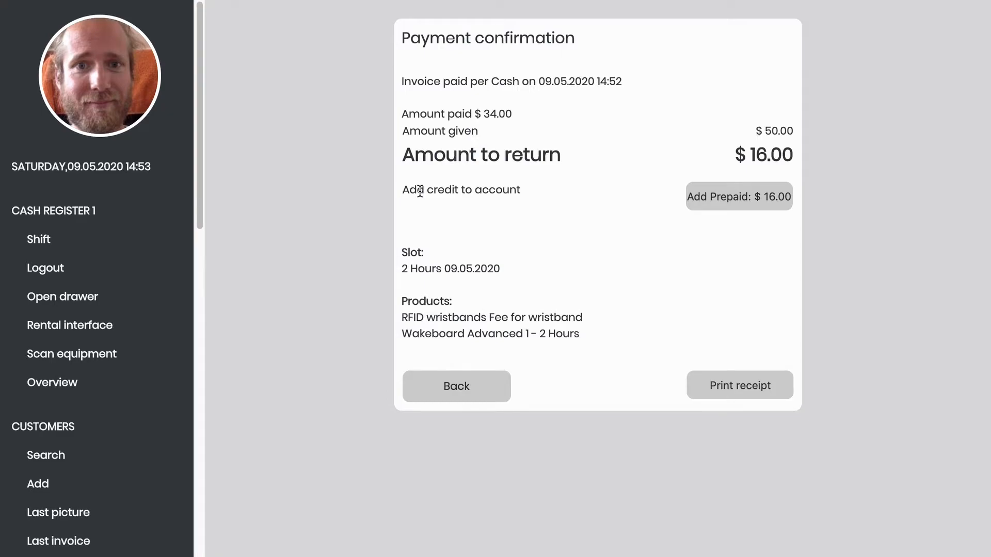
- Add the $16.00 change as prepaid credit, skip its receipt, and return to the customer's account
left_click(724, 200)
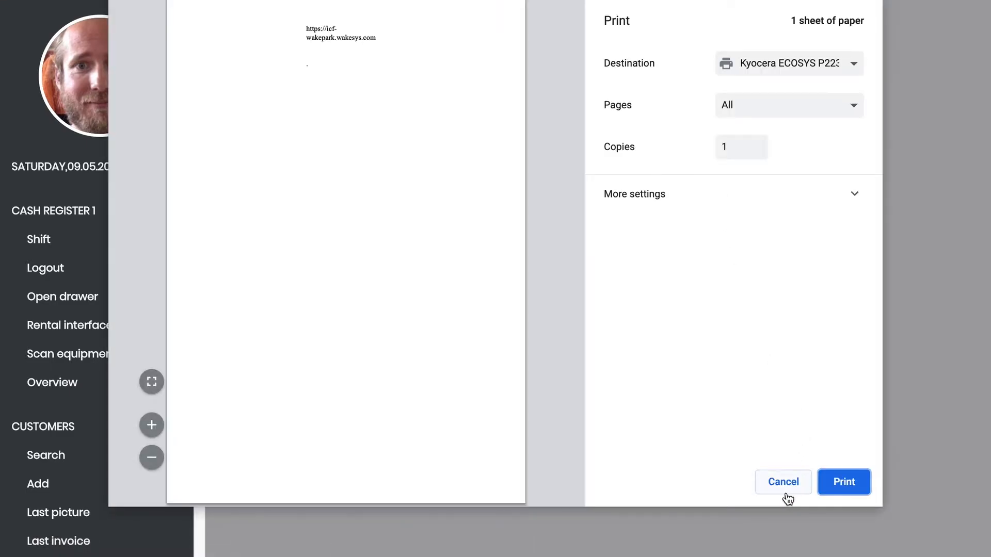
left_click(785, 490)
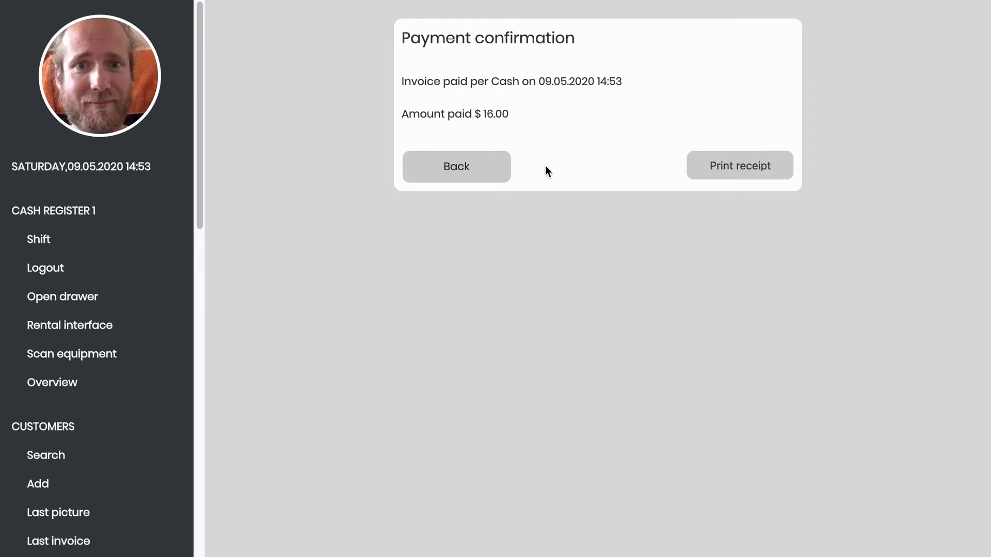
left_click(490, 171)
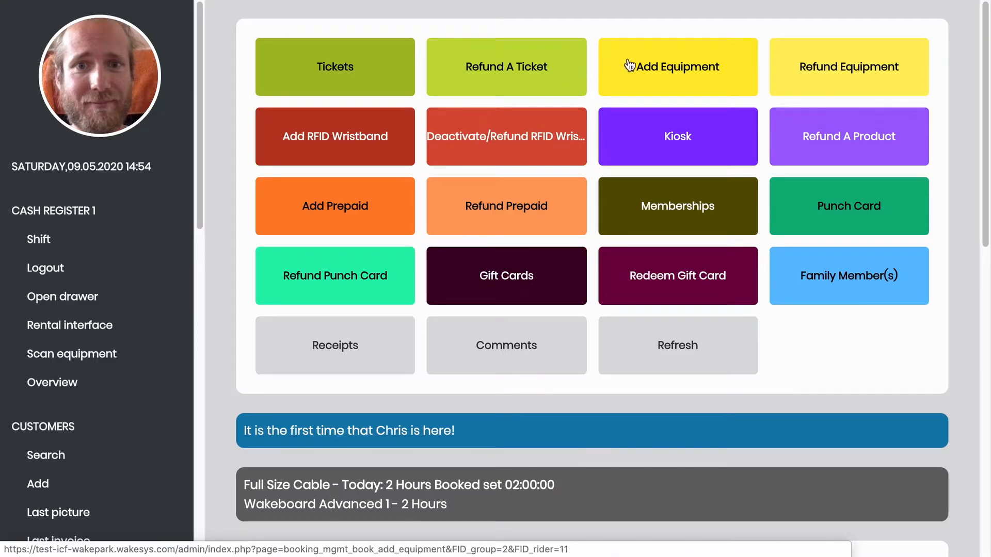
- Book Wakeboard Obstacles 2 Hours and pay its $16.00 from prepaid, leaving a $0.00 balance
left_click(659, 65)
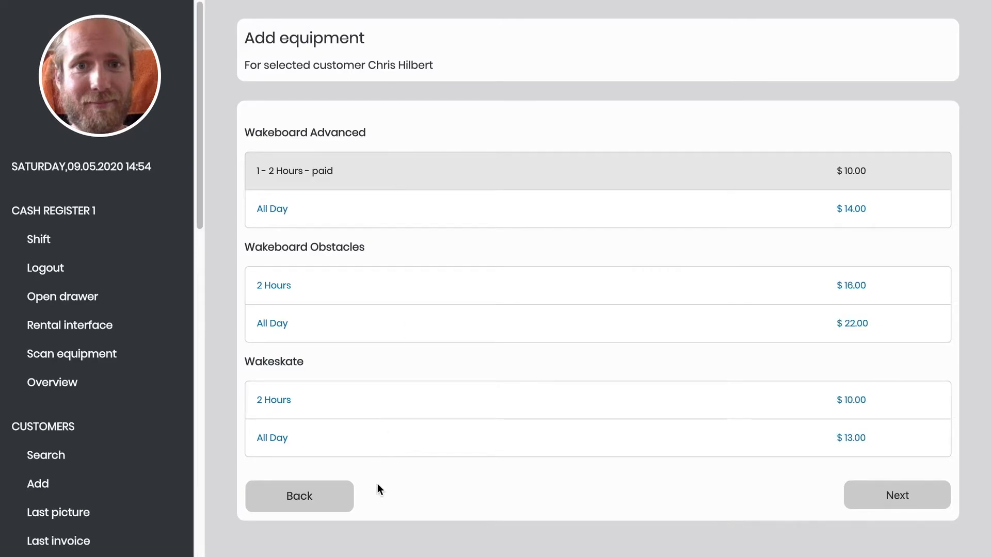
left_click(330, 284)
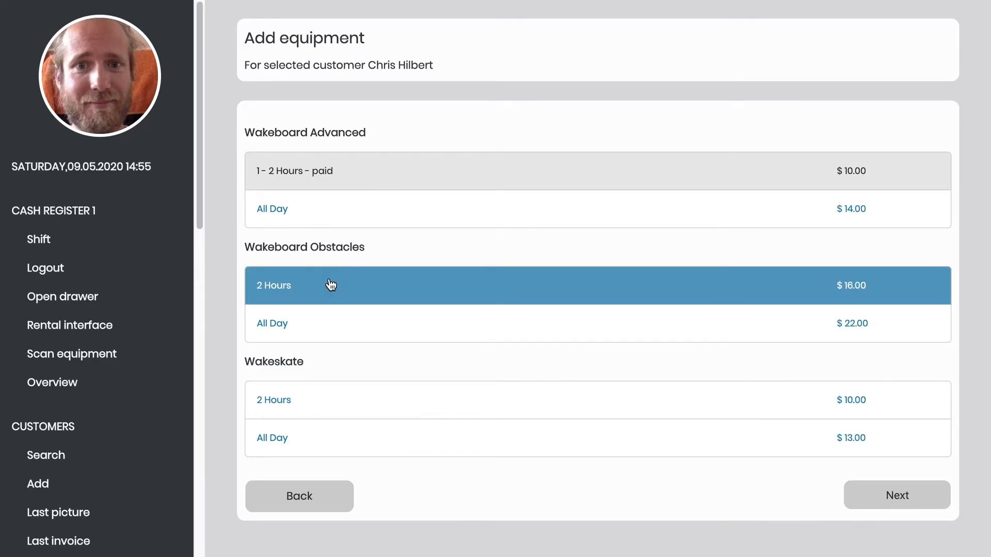
left_click(854, 497)
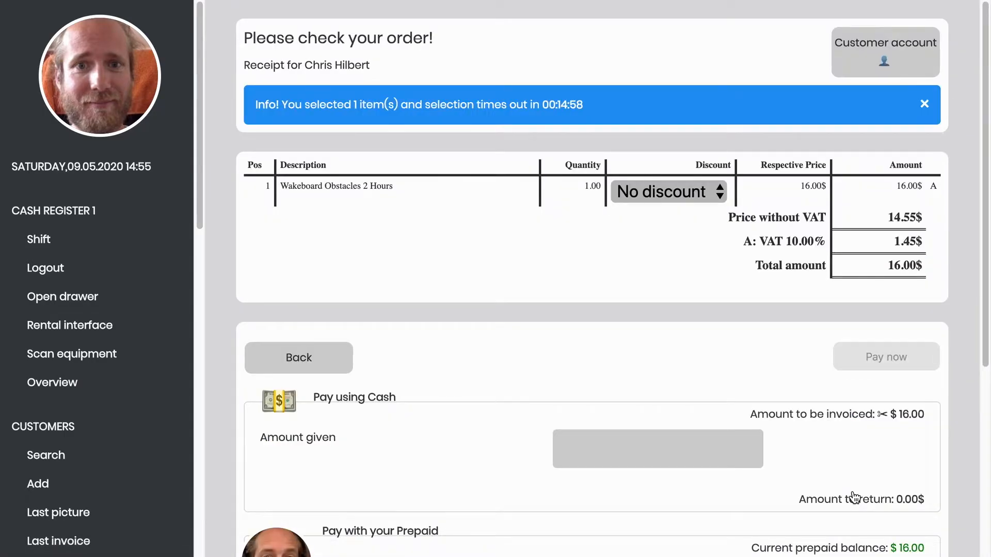
scroll(854, 497, "down", 2)
scroll(854, 497, "down", 3)
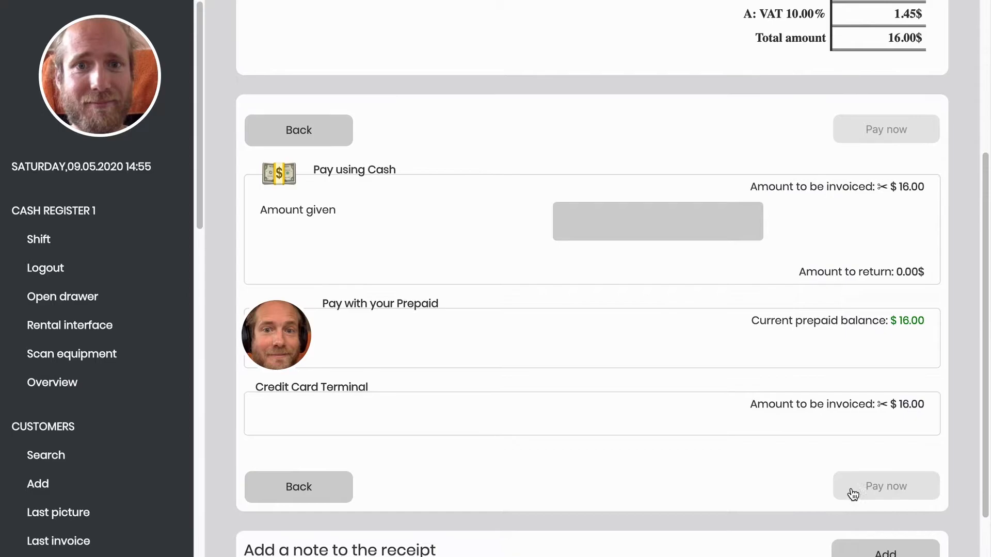
scroll(672, 310, "up", 1)
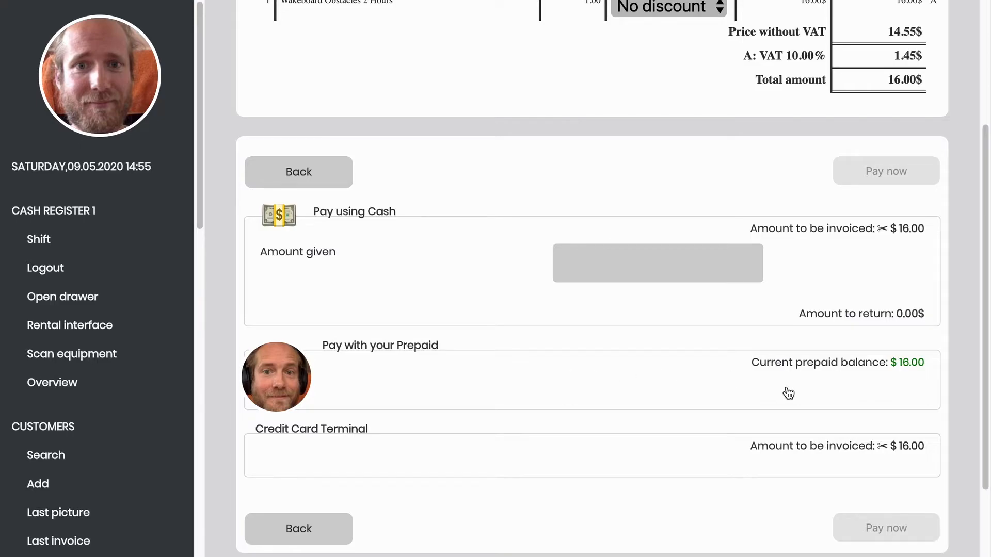
left_click(622, 387)
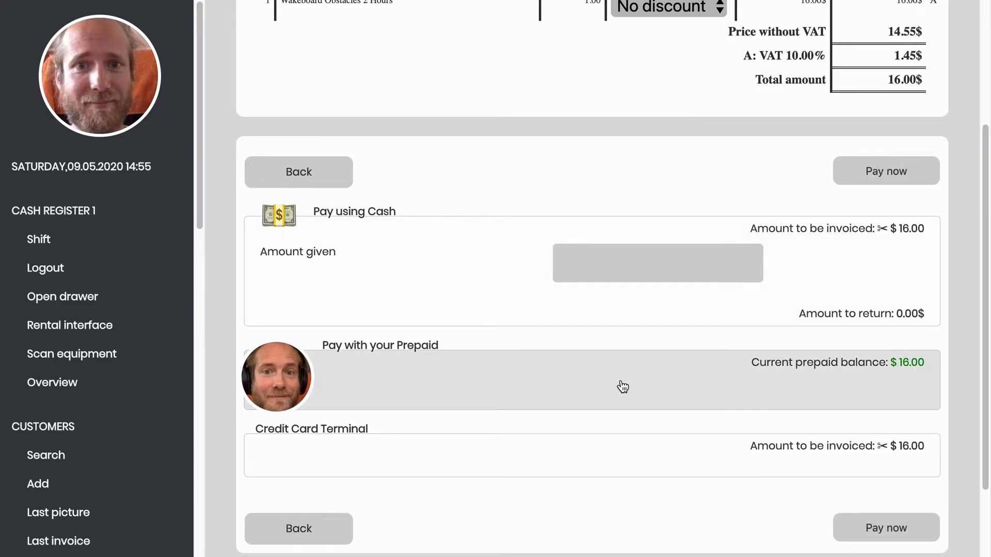
left_click(891, 175)
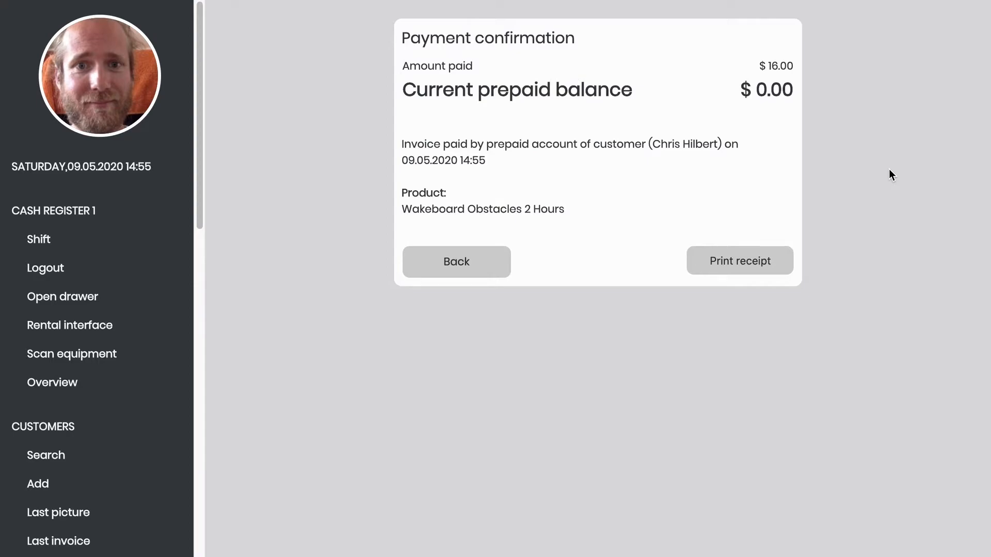
- Open a new order for one $2.00 RFID wristband and scroll to its payment options
left_click(474, 258)
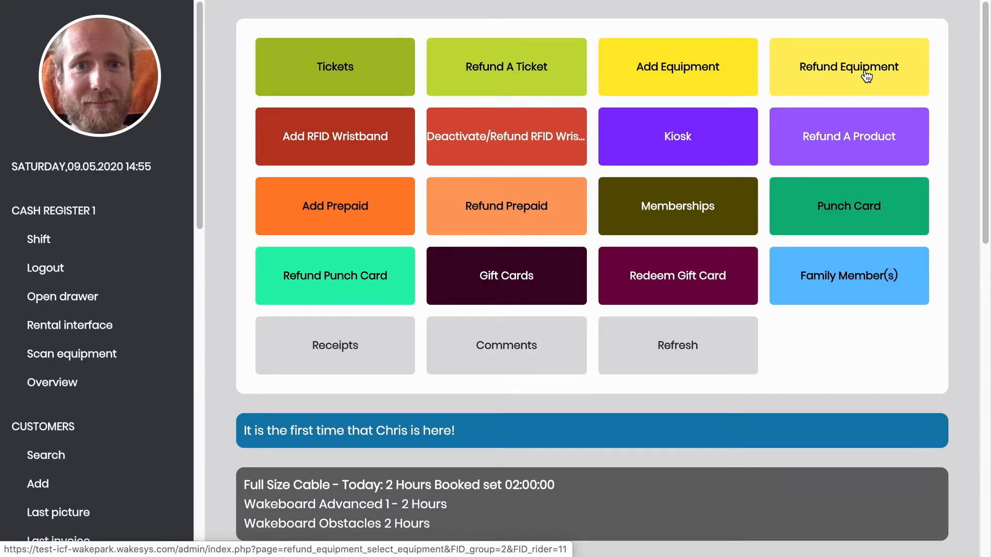
left_click(367, 144)
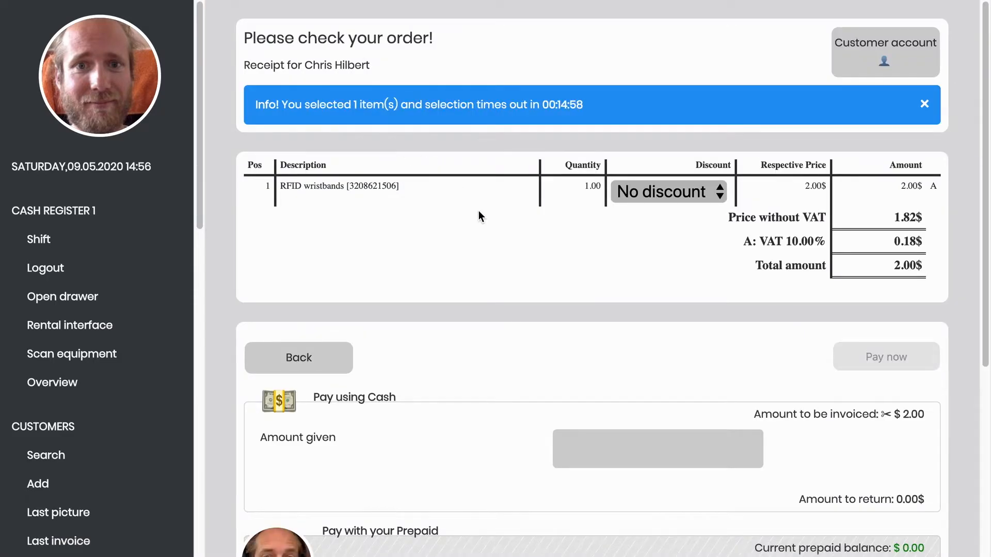
scroll(479, 212, "down", 3)
scroll(478, 211, "down", 1)
scroll(478, 212, "up", 3)
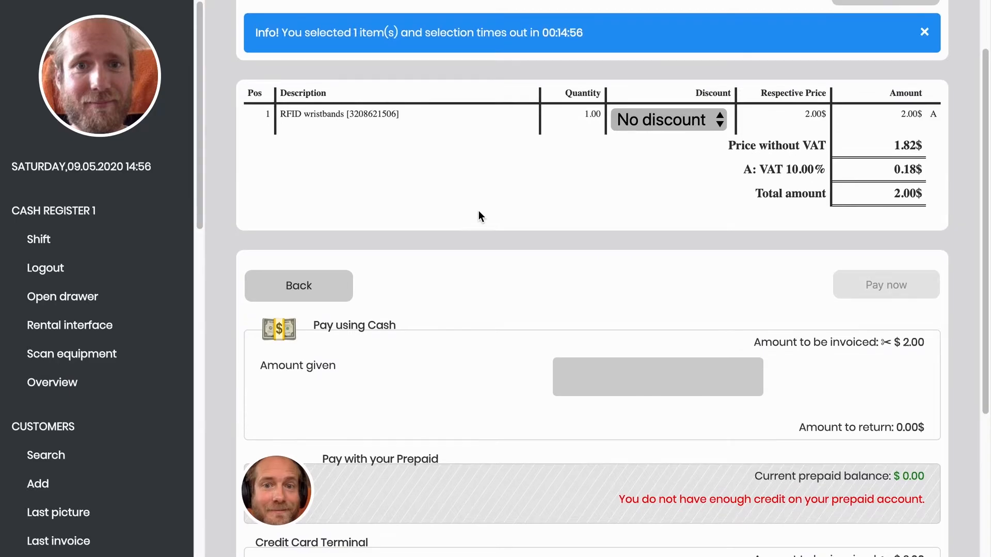
scroll(479, 214, "down", 4)
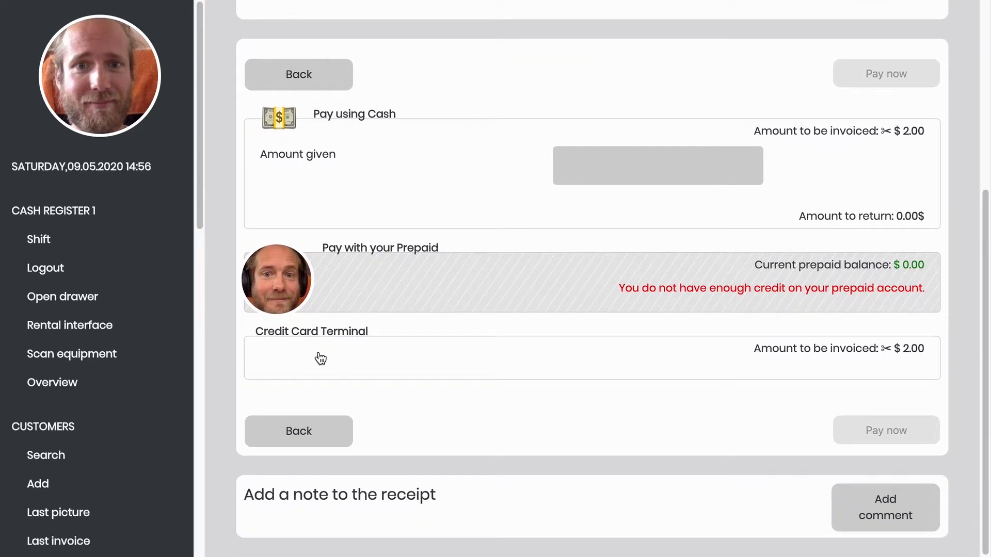
- Pay the $2.00 wristband fee by Credit Card Terminal and confirm the payment succeeded
left_click(320, 359)
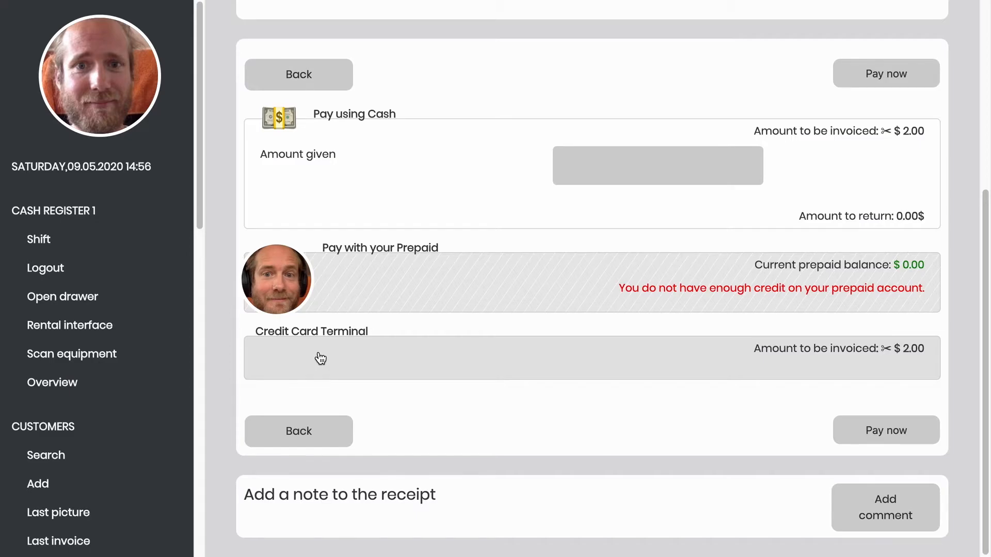
left_click(875, 436)
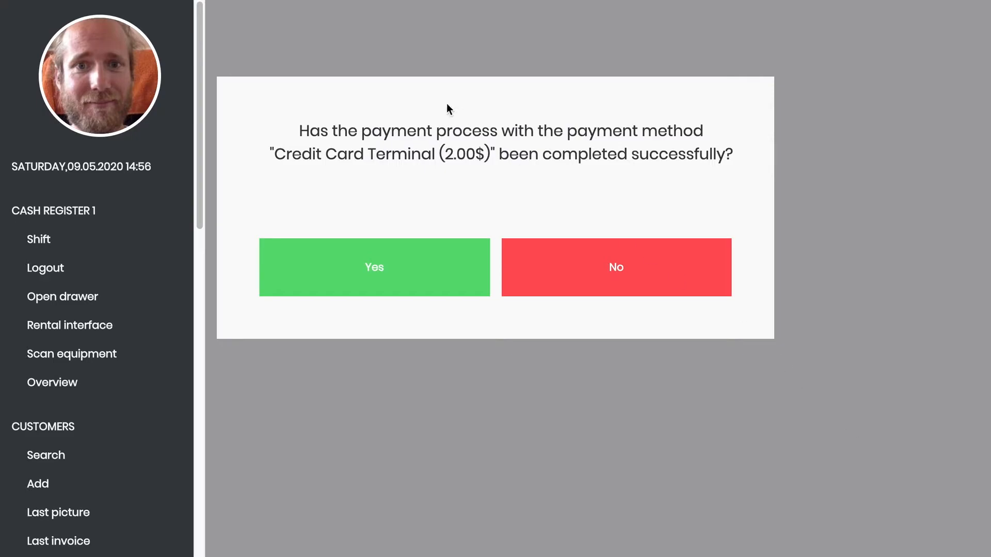
left_click(391, 264)
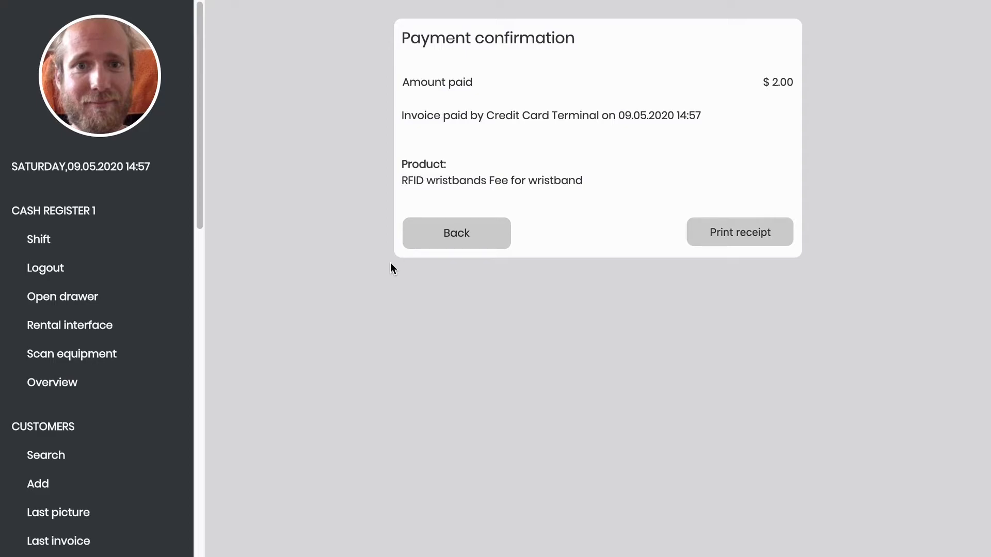
- Review the two wristband entries, leave the refund page without refunding, and enter the Kiosk
left_click(435, 245)
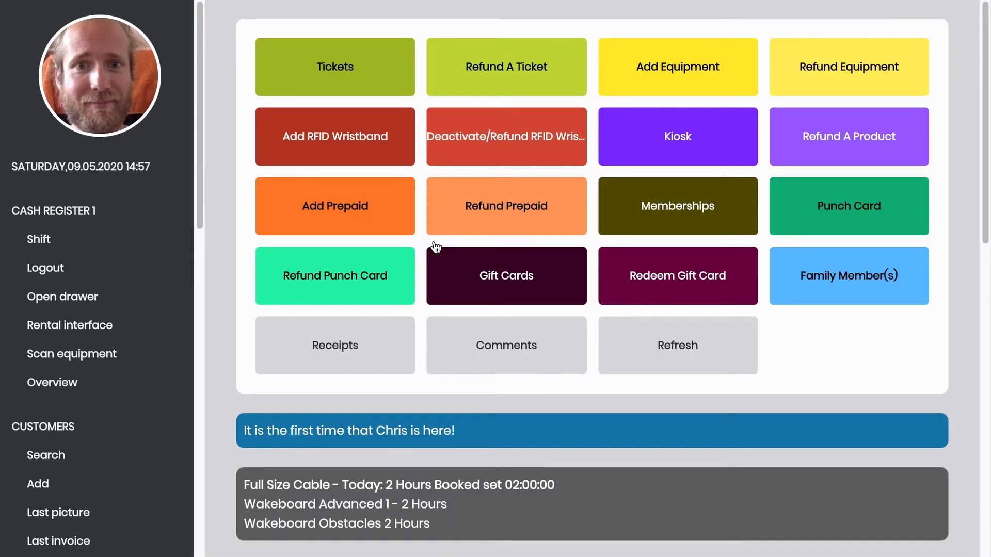
left_click(511, 149)
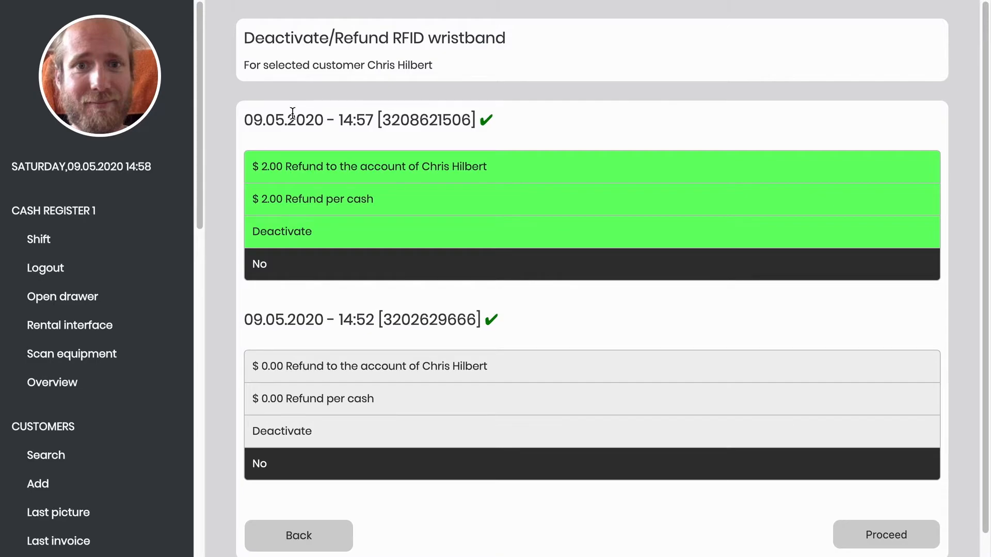
left_click_drag(245, 121, 372, 120)
left_click_drag(247, 323, 369, 324)
left_click(374, 324)
left_click(325, 529)
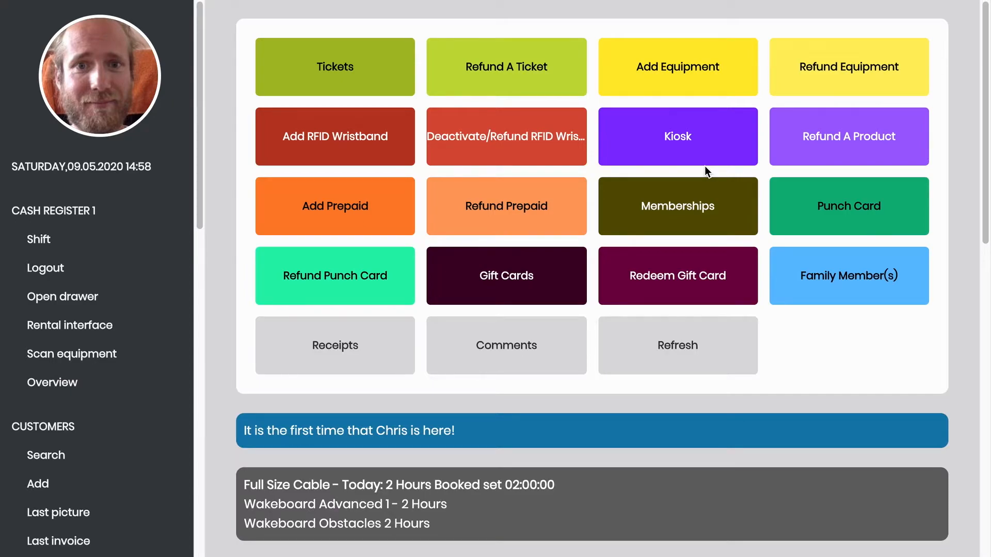
left_click(669, 140)
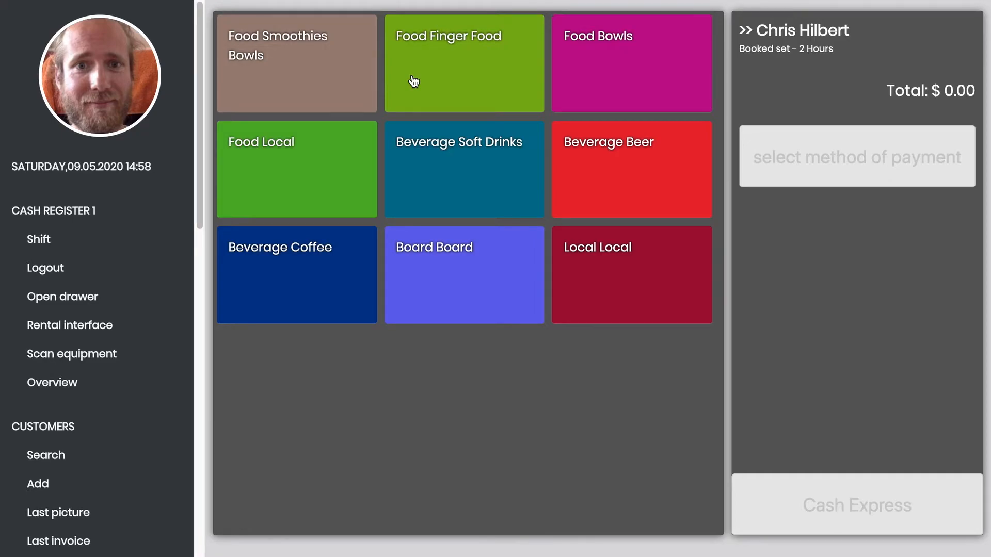
- Ring up one Bottle of water at $1.00 from Soft Drinks as a Cash Express sale
left_click(434, 201)
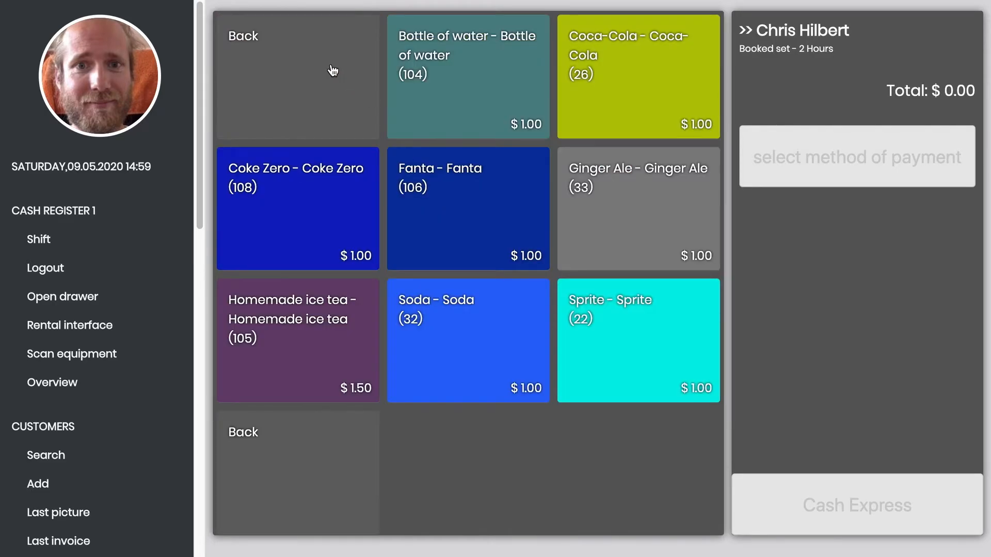
left_click(487, 83)
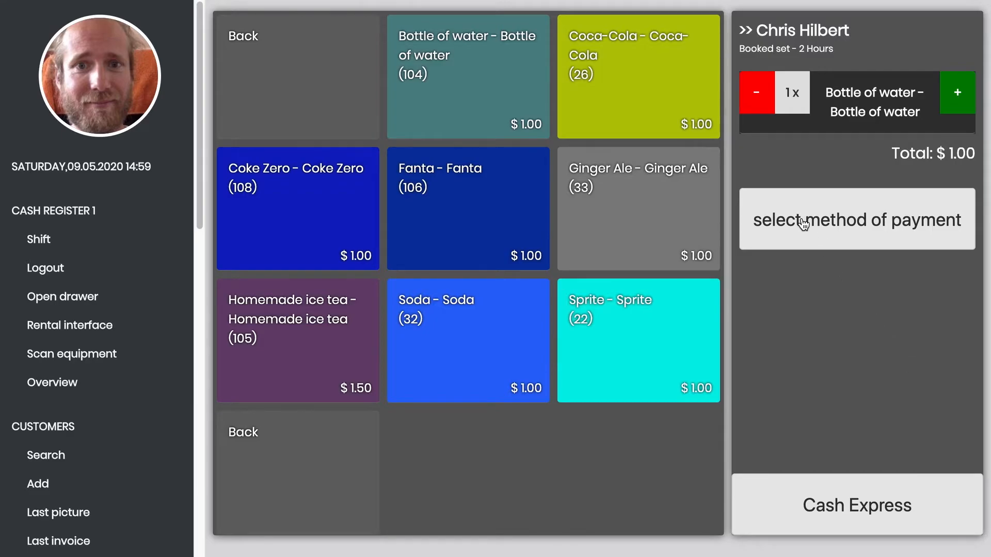
left_click(802, 489)
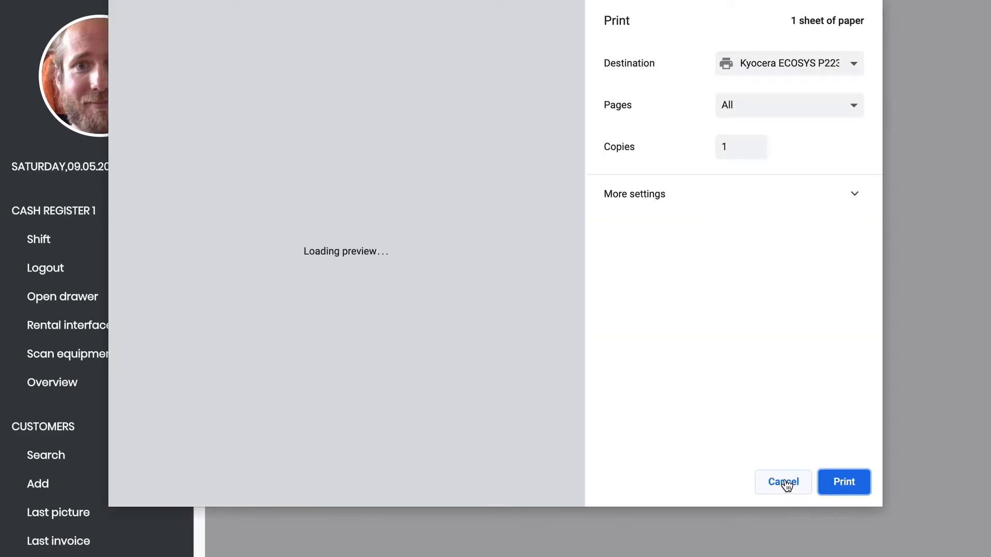
- Skip the $1.00 receipt print and return to an empty $0.00 kiosk screen
left_click(785, 483)
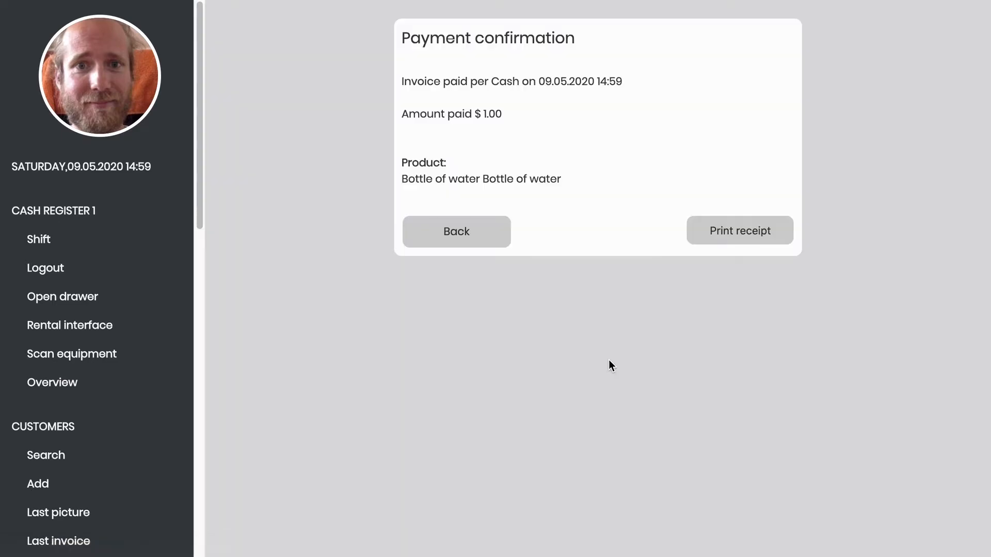
left_click(473, 233)
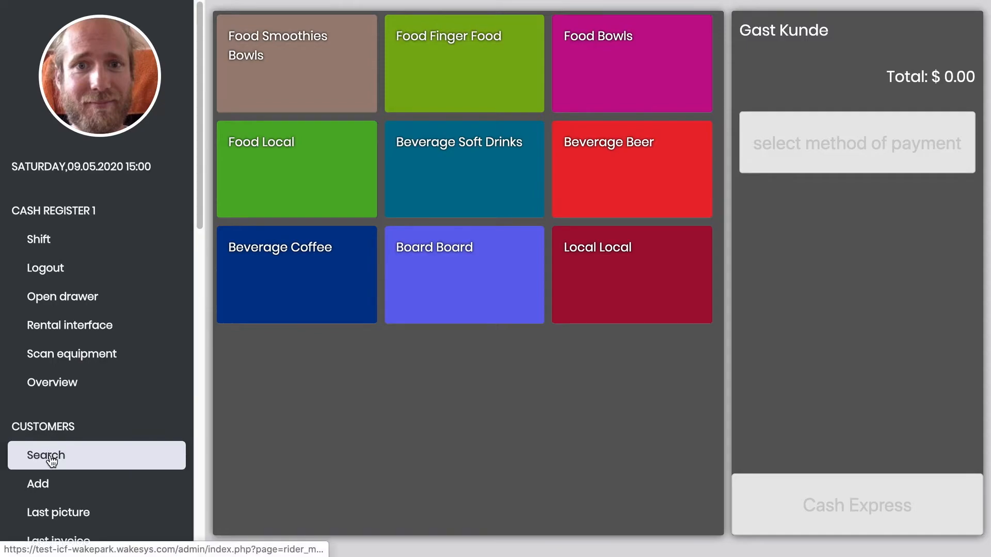
- Reopen the customer's account via the Last invoice search results, picking the first matching row
scroll(51, 461, "down", 2)
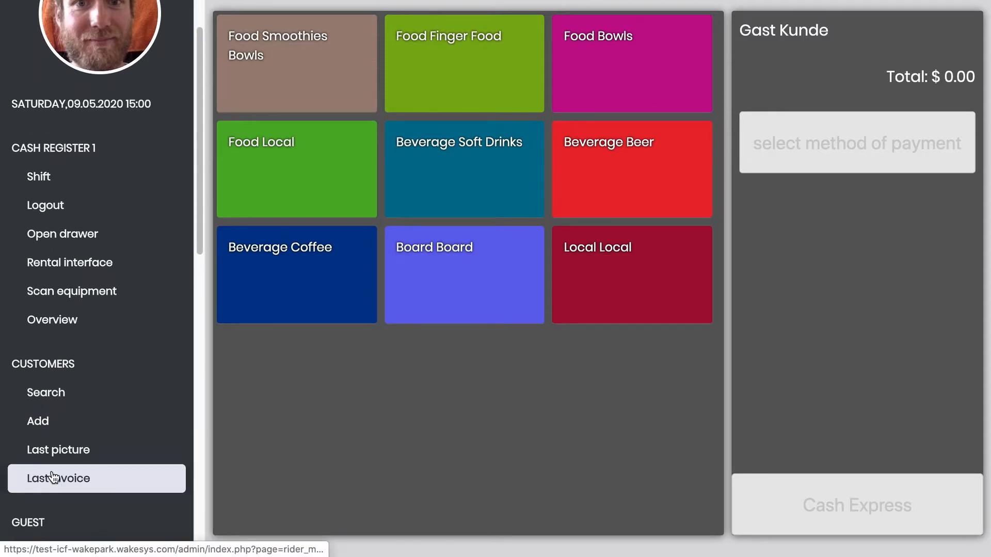
left_click(75, 483)
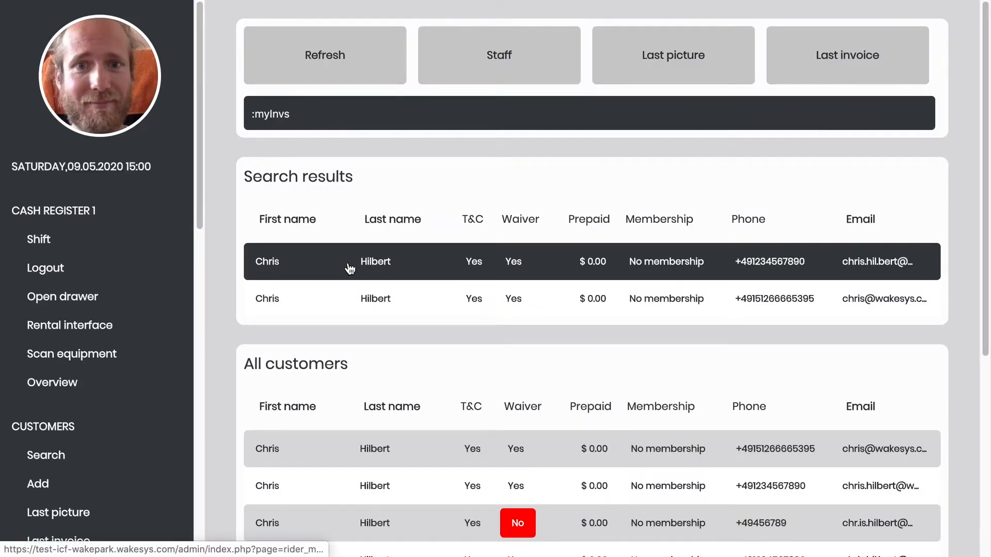
left_click(268, 266)
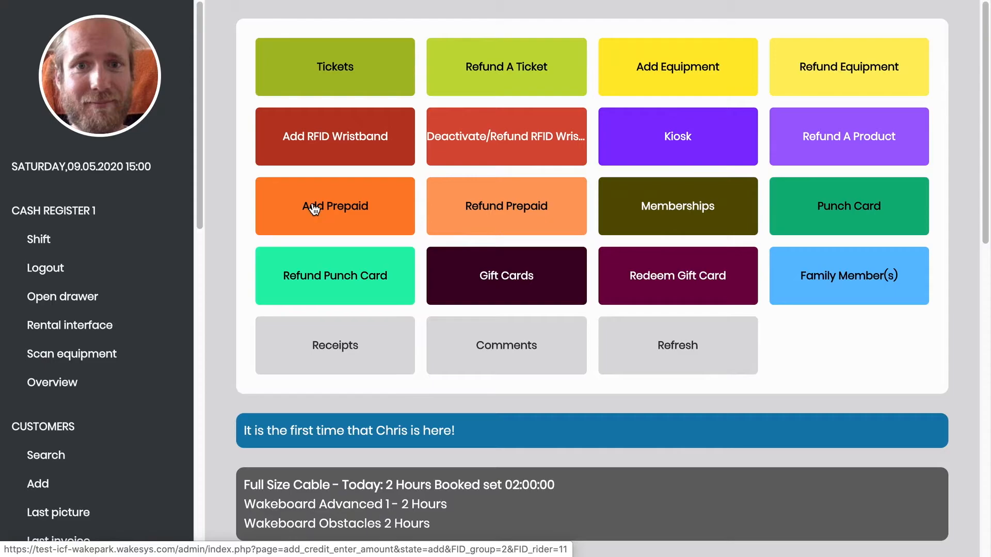
- Load $100.00 prepaid credit, pay it with $100 cash, skip the receipt, and return to the account
left_click(329, 210)
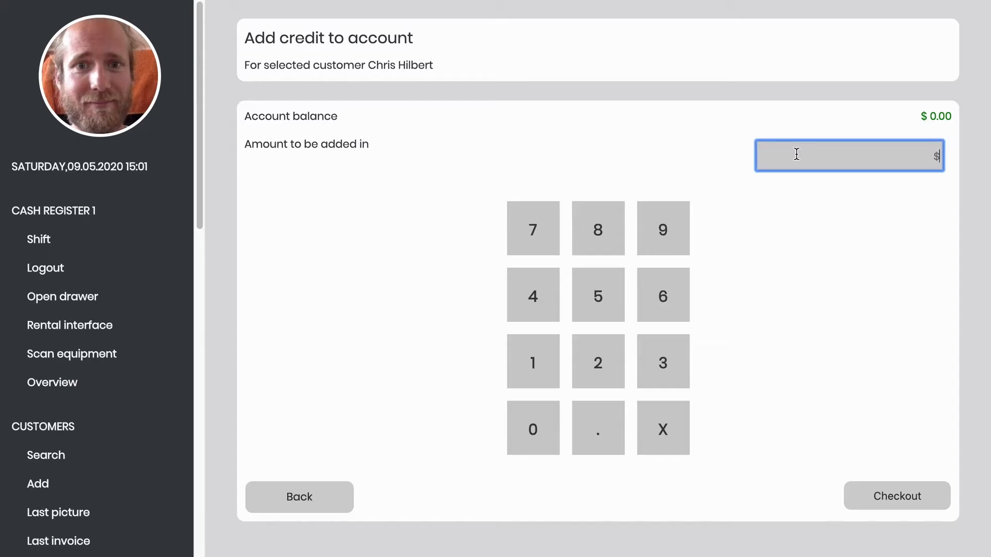
type("100")
left_click(872, 497)
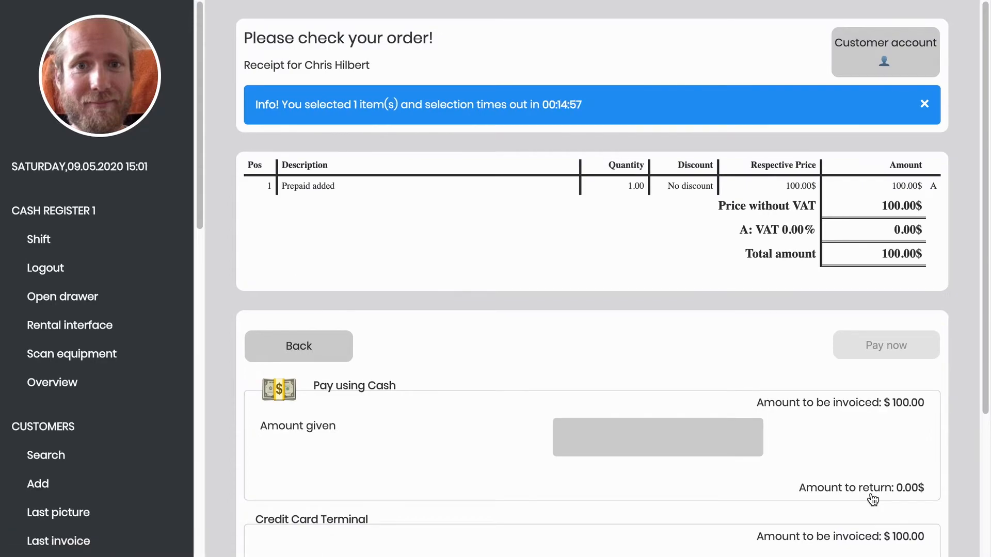
scroll(872, 499, "down", 4)
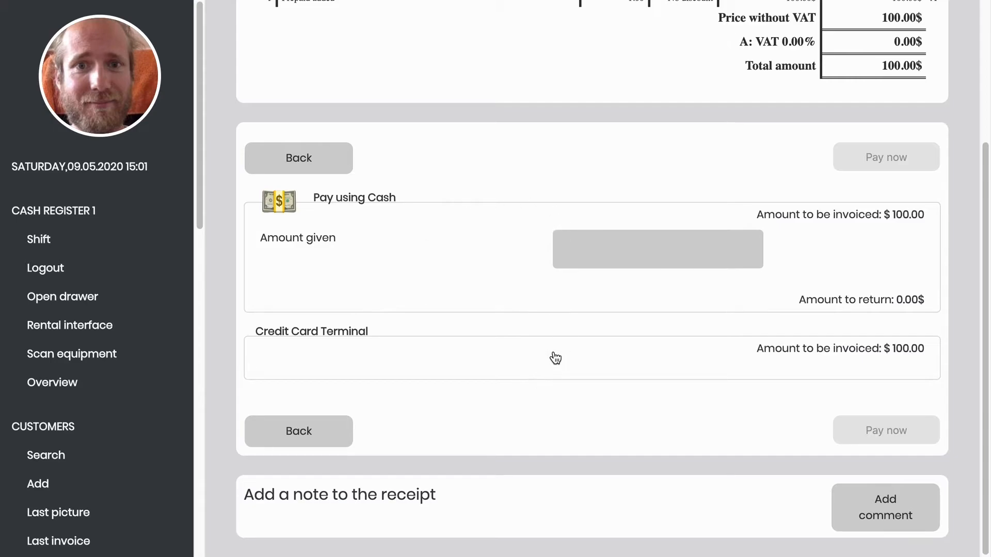
left_click(646, 255)
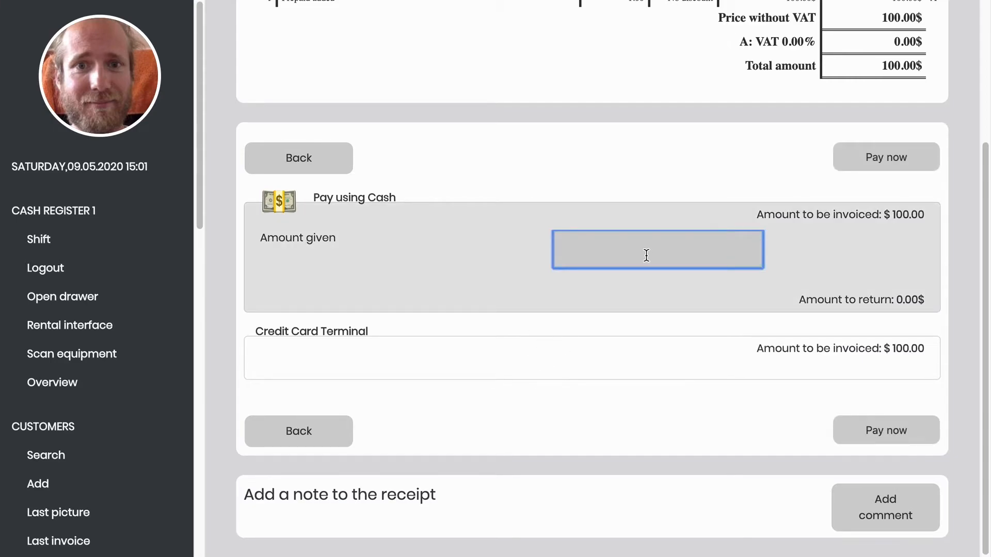
type("100")
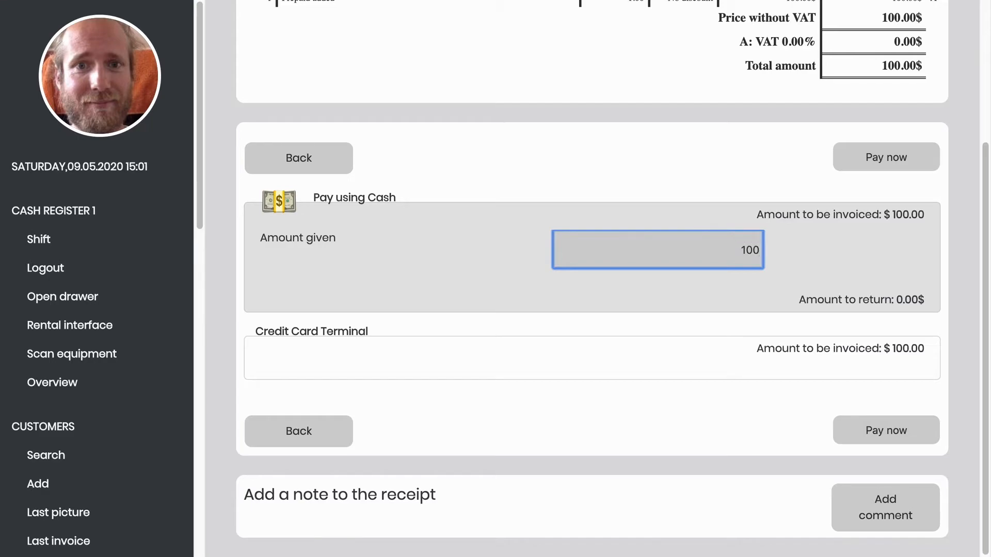
left_click(872, 160)
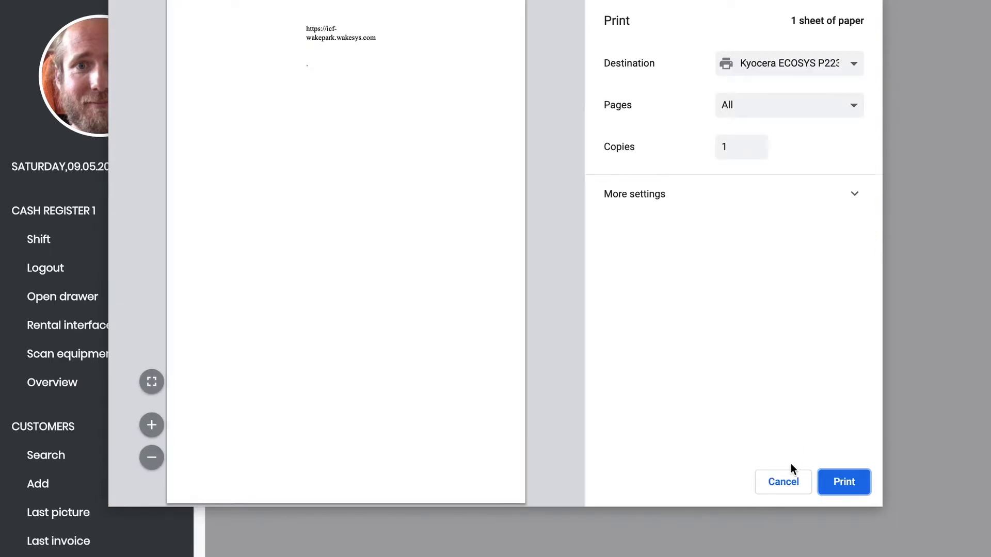
left_click(786, 483)
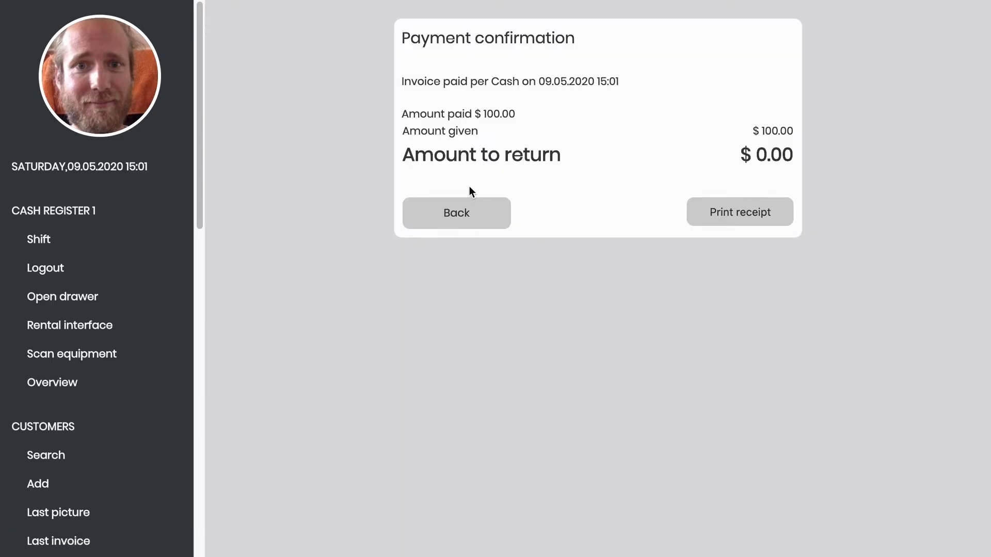
left_click(471, 214)
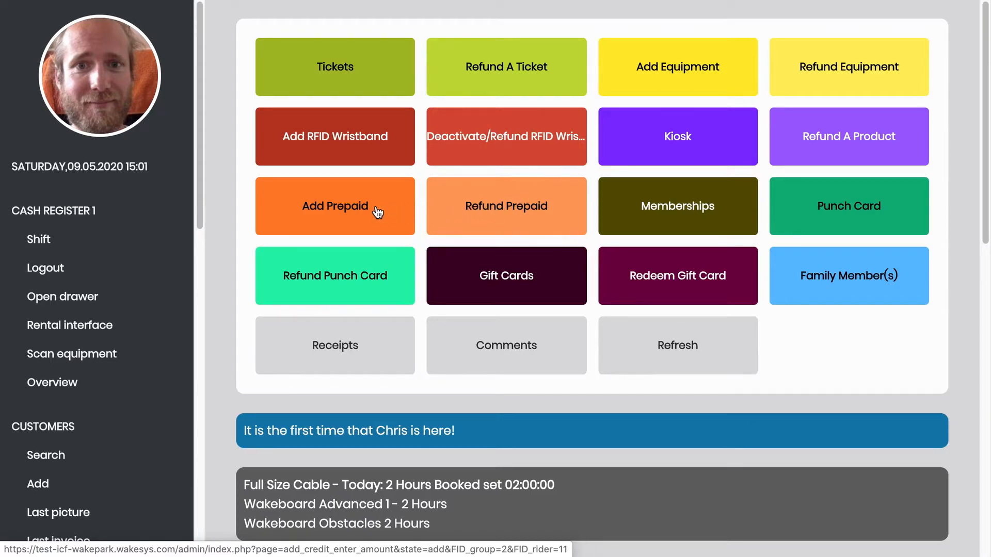
- Refund $10.00 of the prepaid balance in cash, skip the receipt, and return to the account
left_click(507, 208)
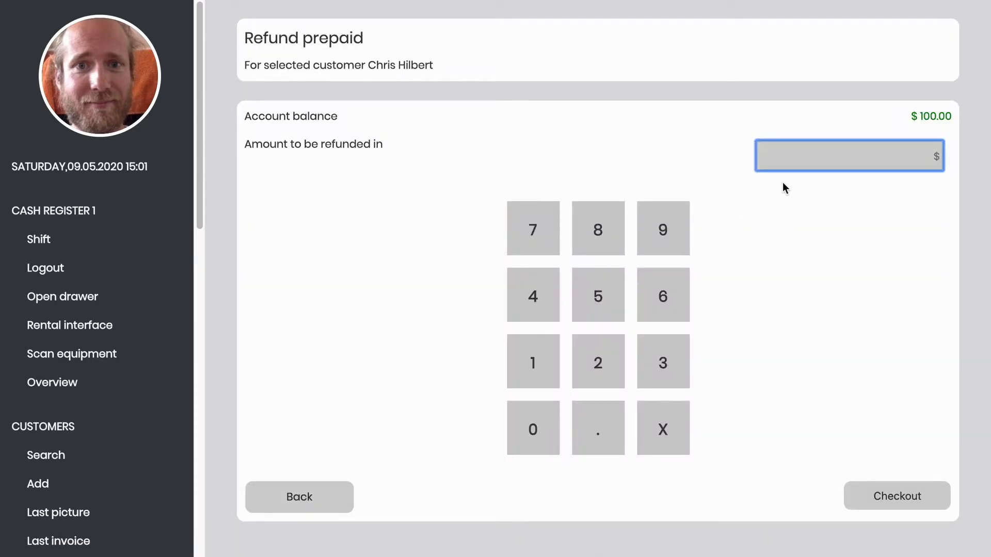
type("10")
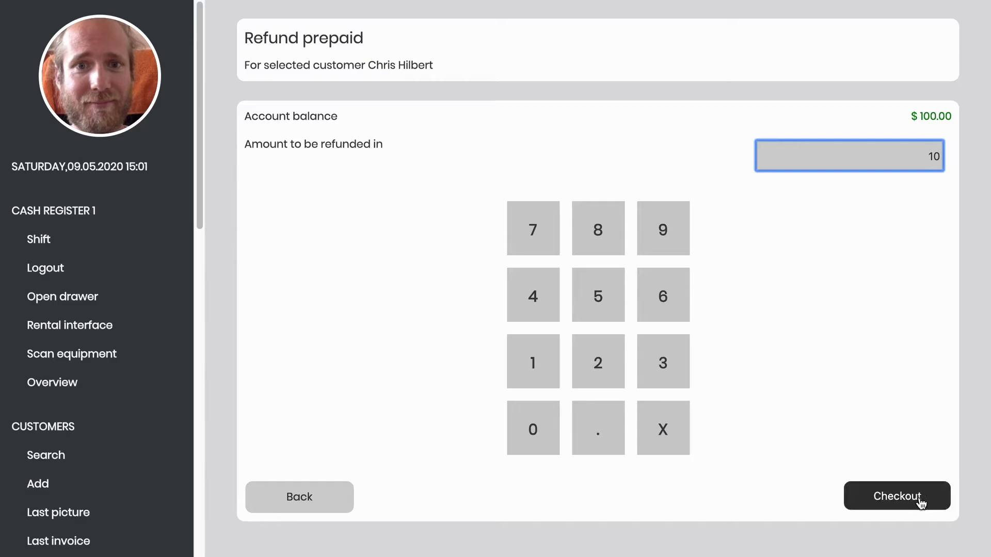
left_click(911, 497)
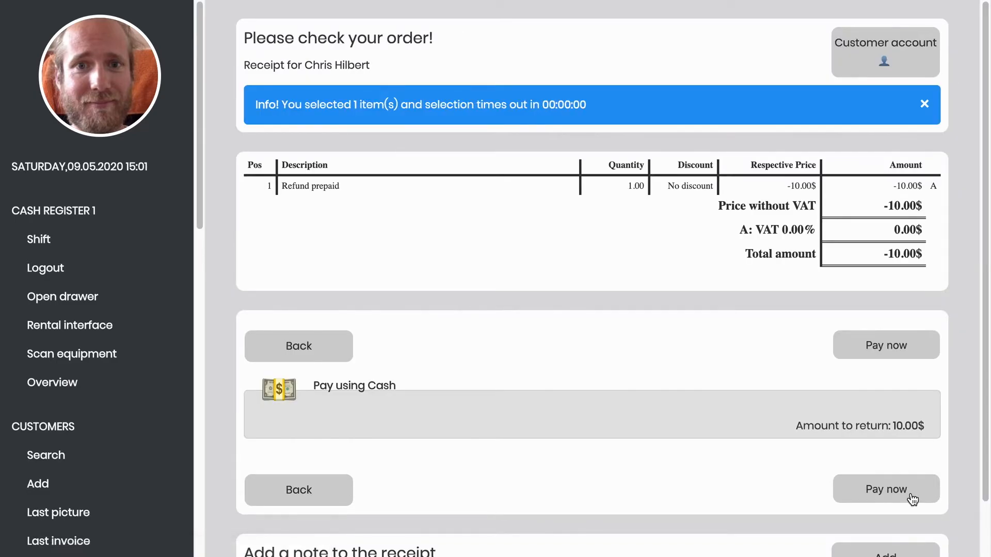
scroll(858, 453, "down", 1)
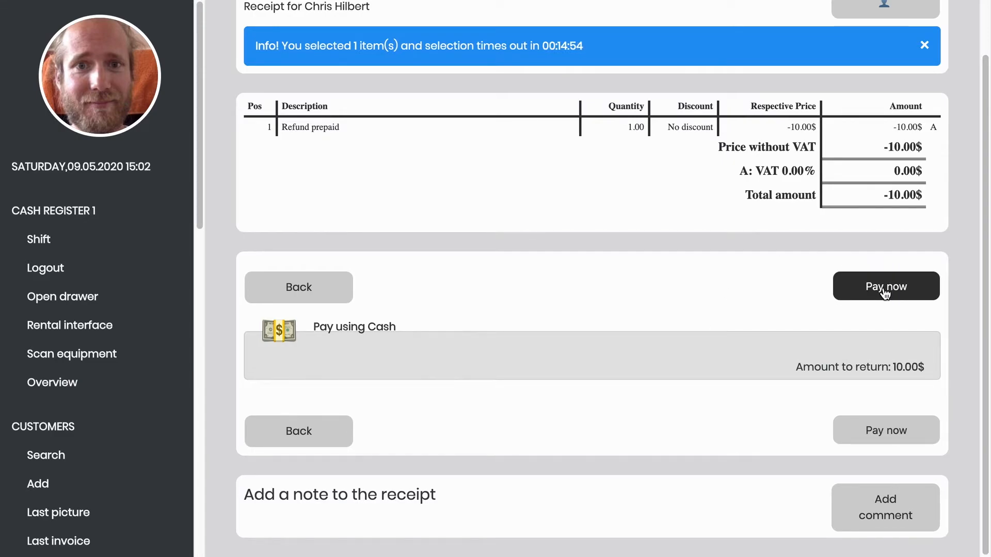
left_click(884, 290)
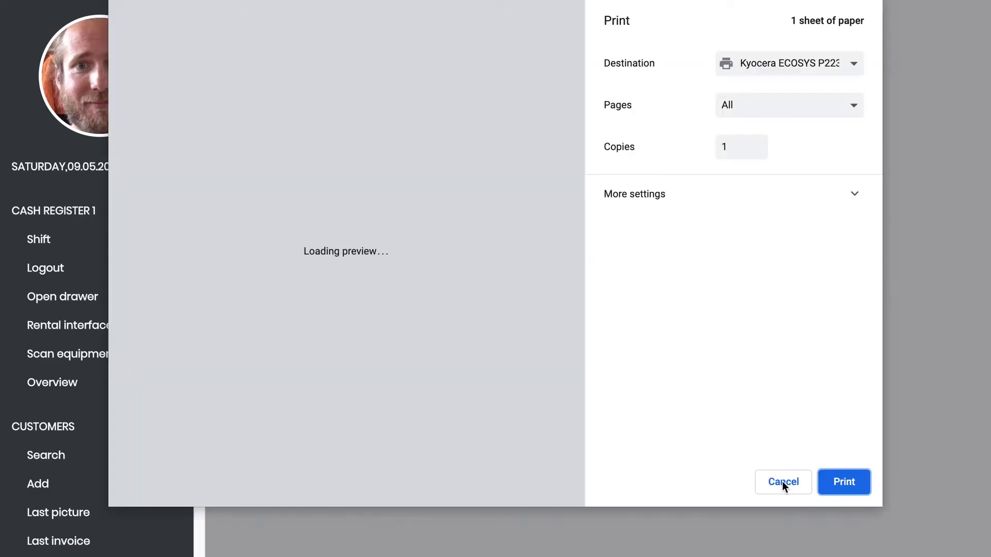
left_click(782, 480)
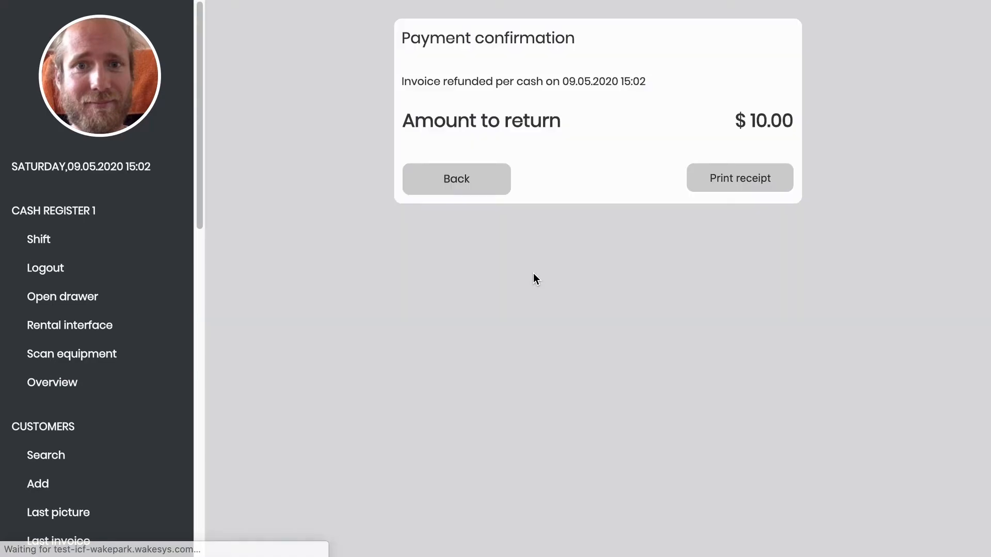
left_click(470, 186)
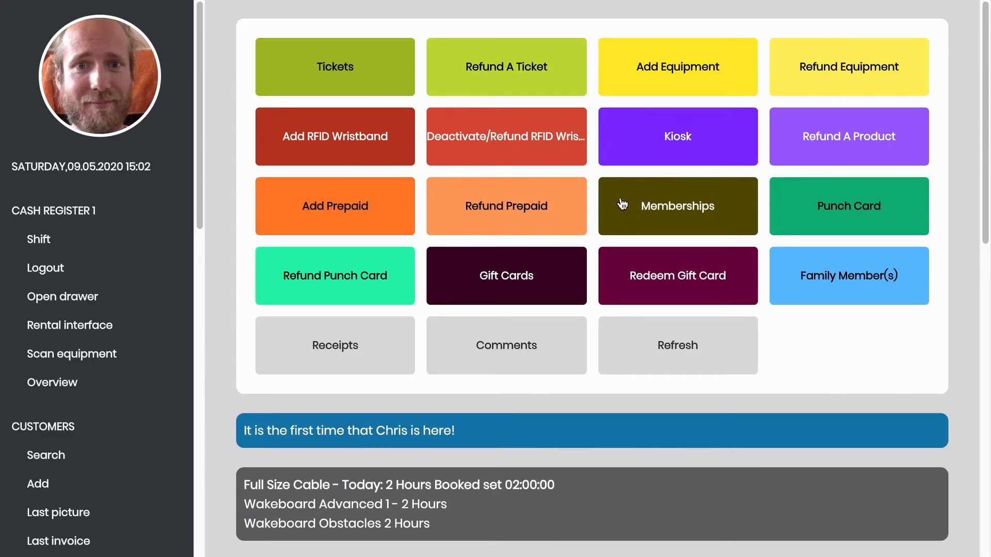
- Open Memberships to see the 1 Week $180, 1 Month $450, 3 Months $690 and 1 Year $890 plans
left_click(659, 220)
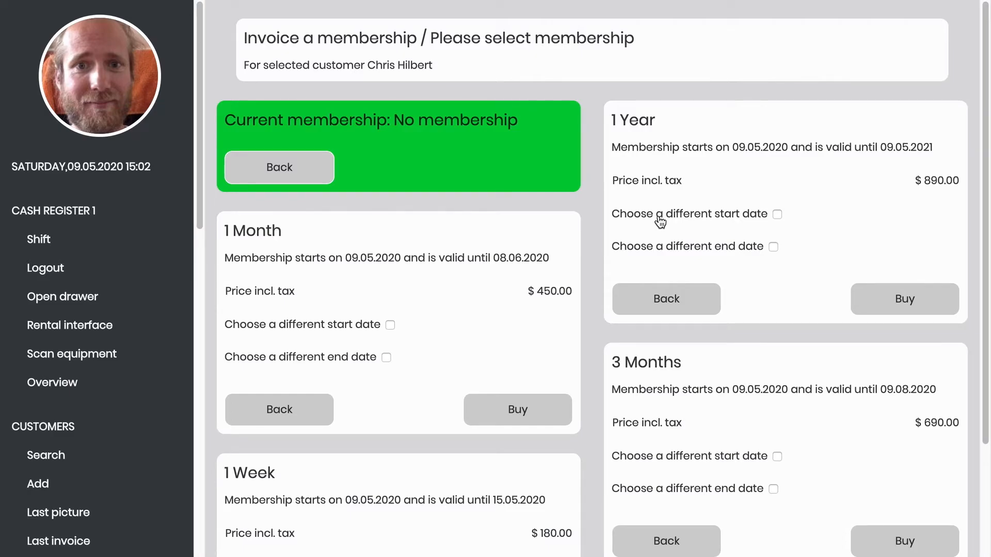
scroll(592, 162, "down", 3)
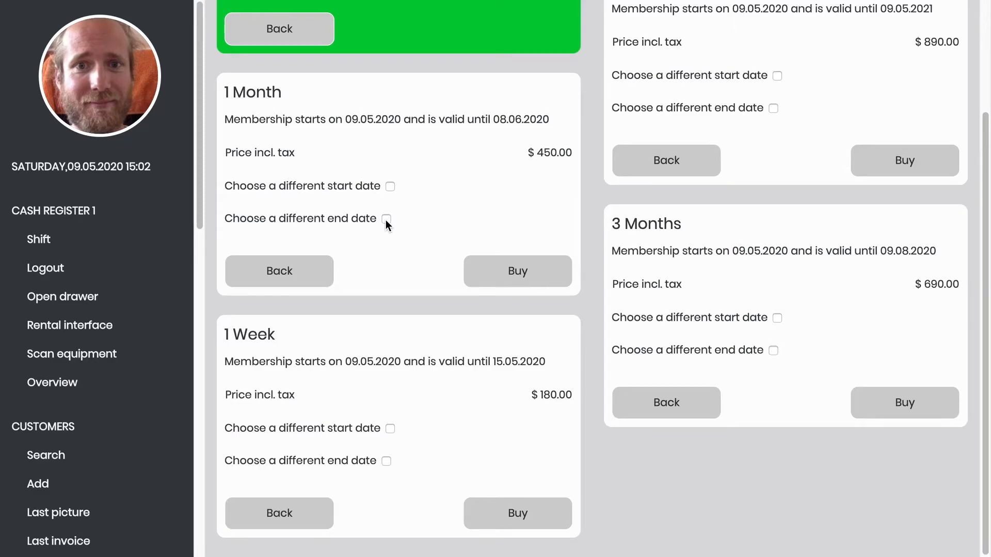
scroll(385, 220, "up", 3)
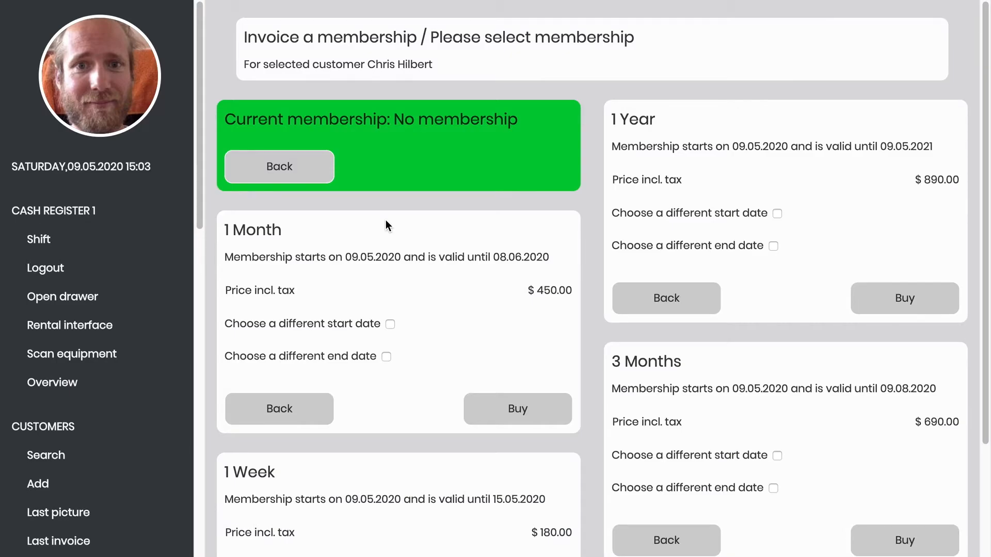
- Buy a 1 Year membership dated 09.05.2020 to 01.07.2020, accepting the 53-day warning
left_click(777, 213)
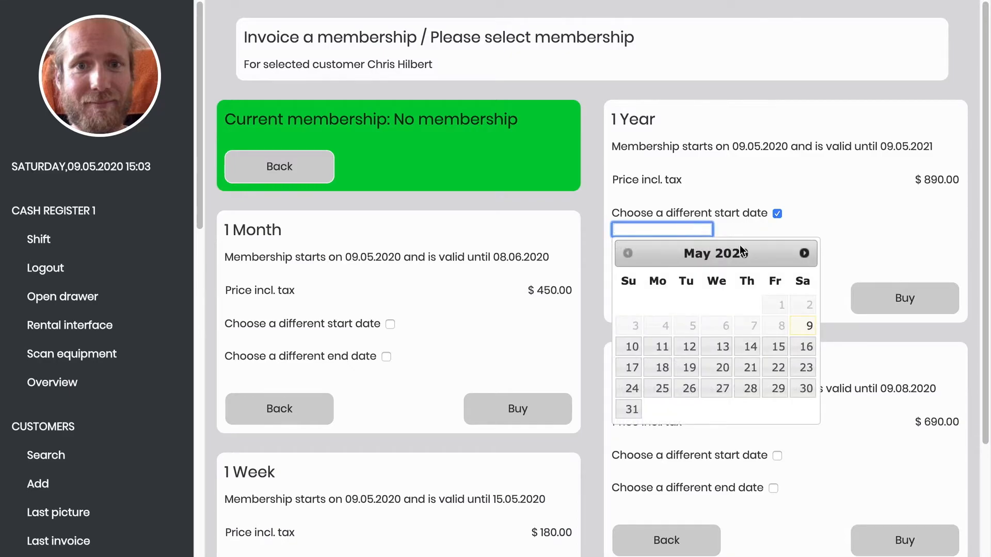
left_click(809, 326)
left_click(772, 246)
left_click(694, 262)
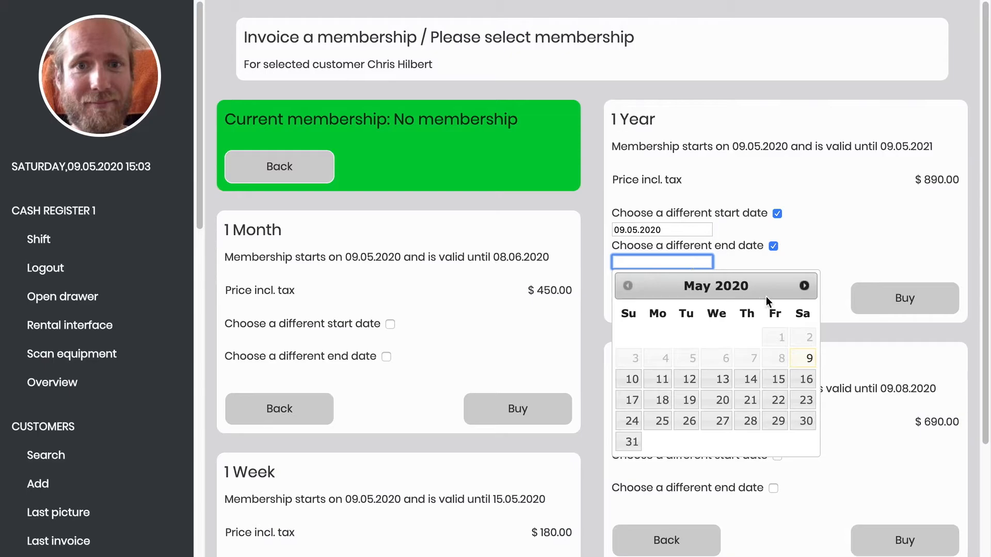
left_click(803, 290)
left_click(804, 291)
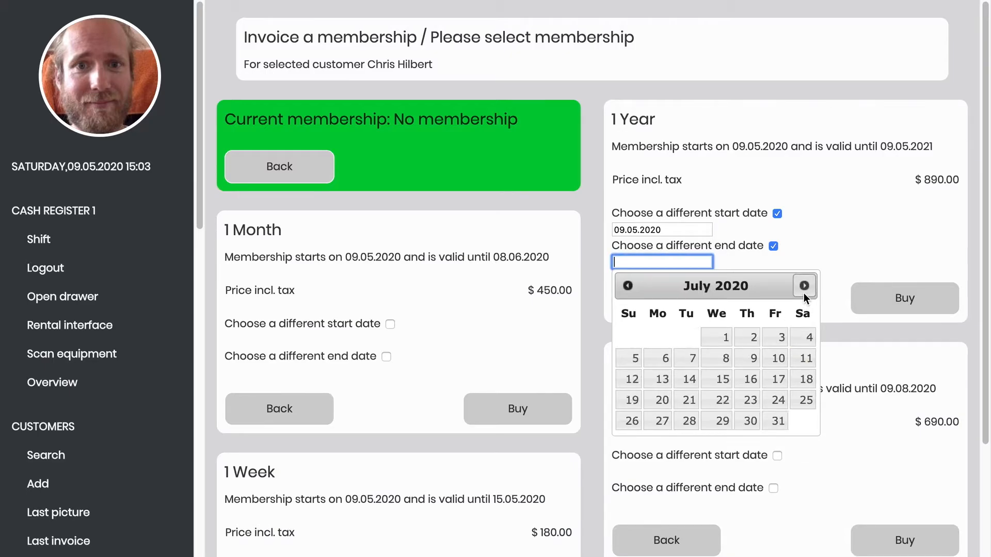
left_click(721, 338)
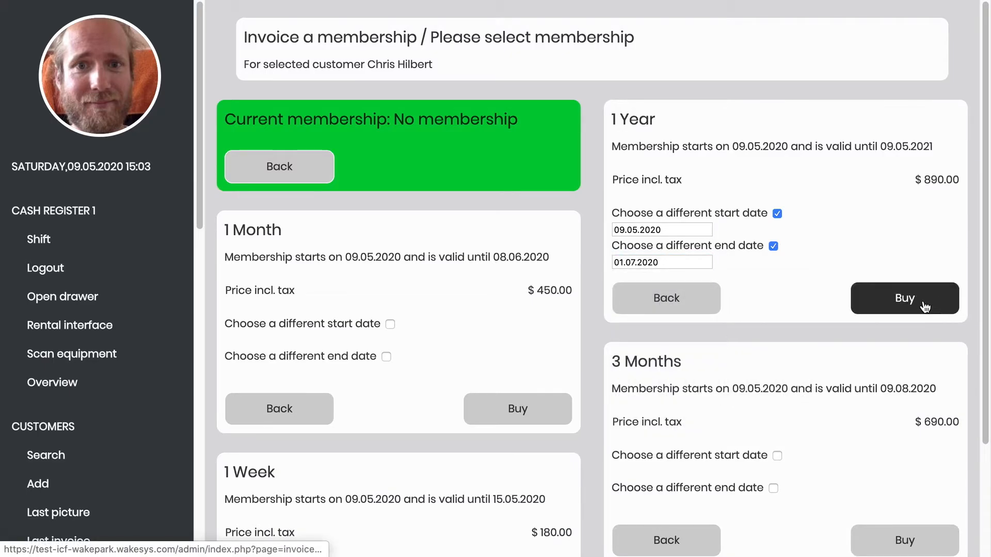
left_click(925, 308)
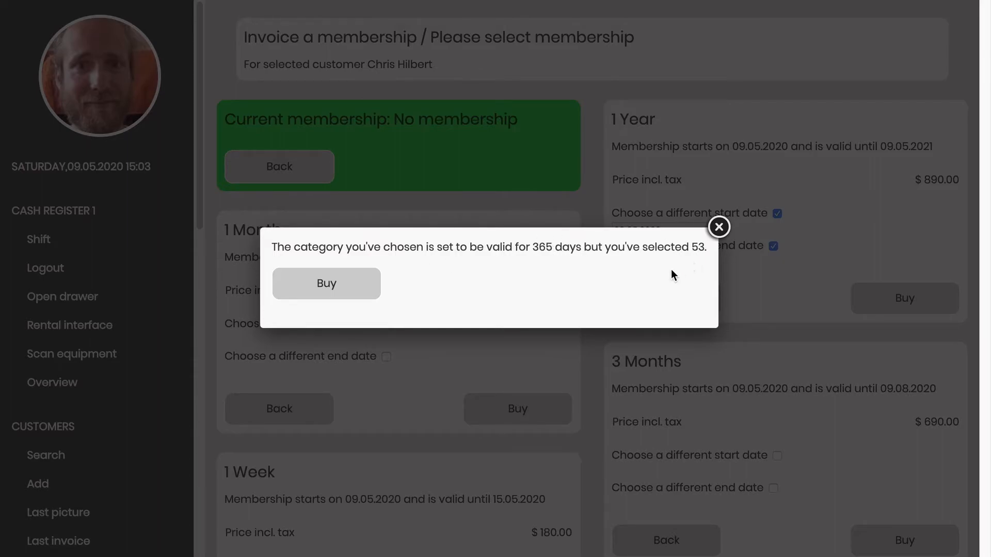
left_click(331, 294)
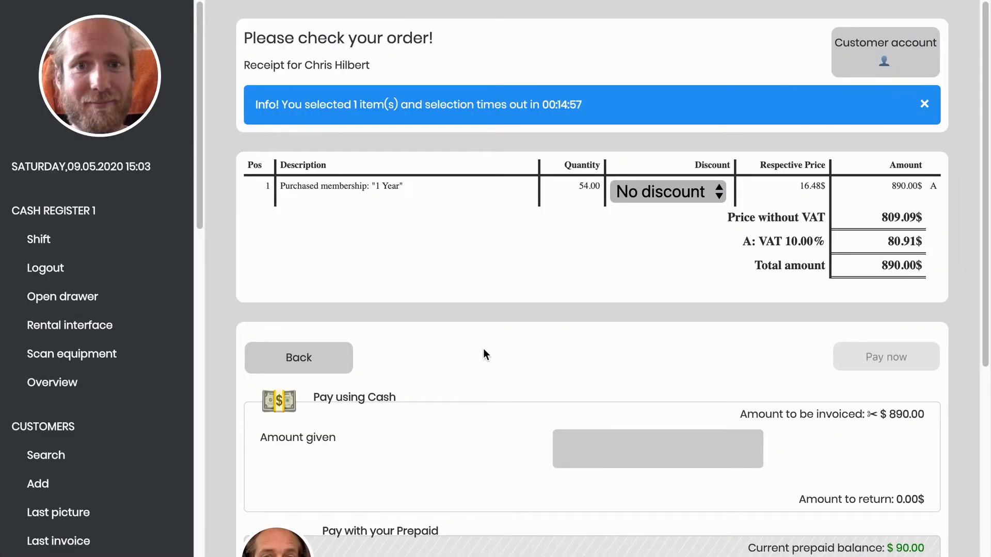
- Look over the membership order, then leave it for the Customer account page
scroll(484, 351, "down", 3)
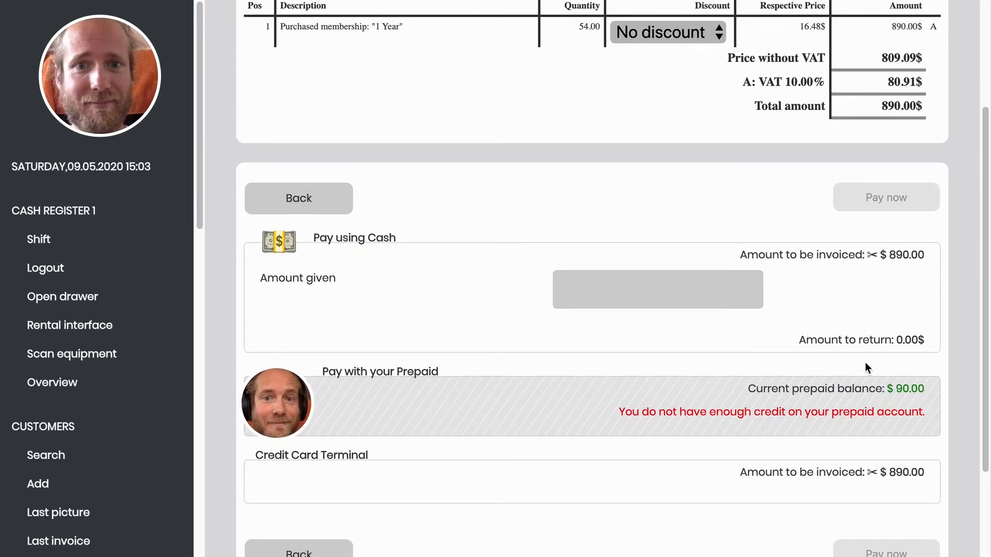
scroll(842, 254, "up", 1)
scroll(842, 254, "up", 3)
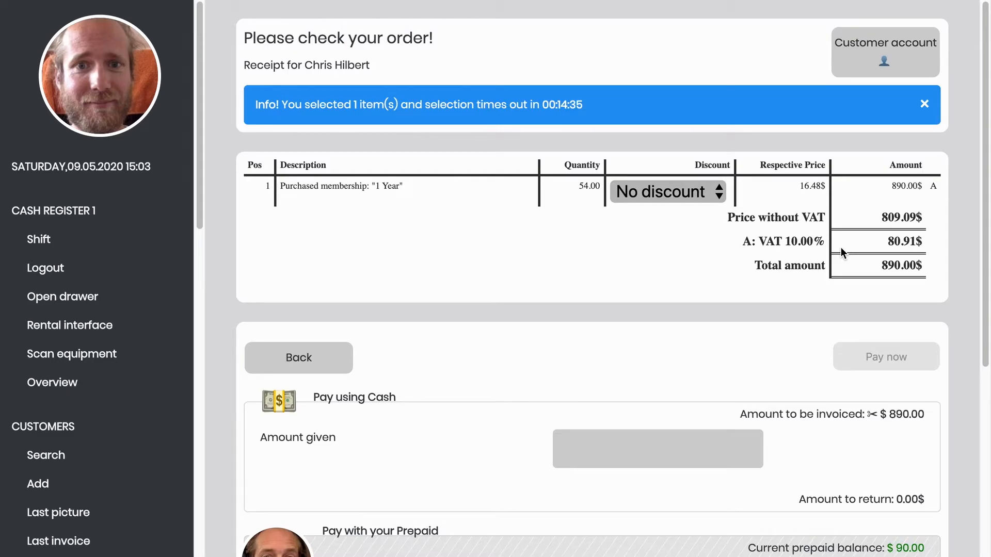
left_click(910, 32)
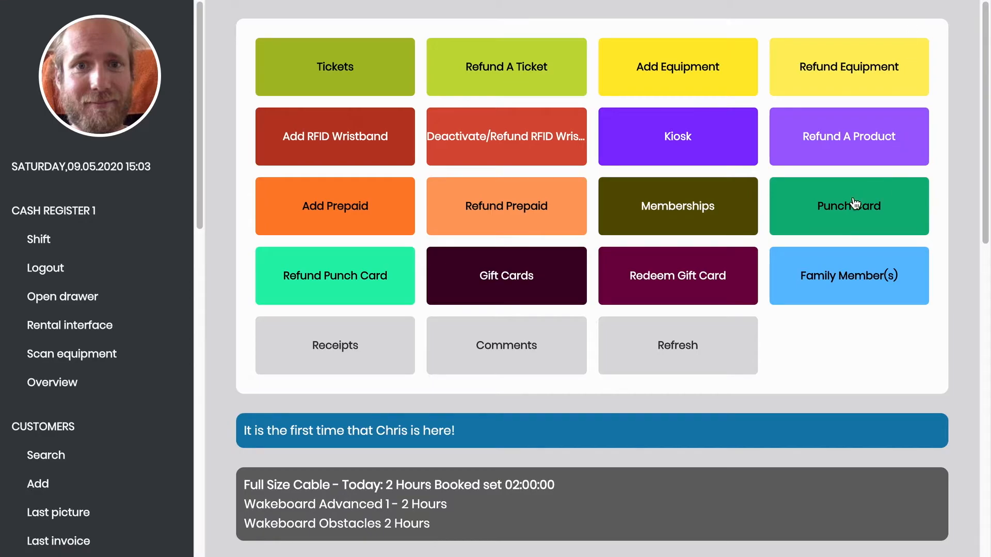
- Put the 10 x 2 Hours Tickets punch card on an order totalling 190.00$
left_click(881, 219)
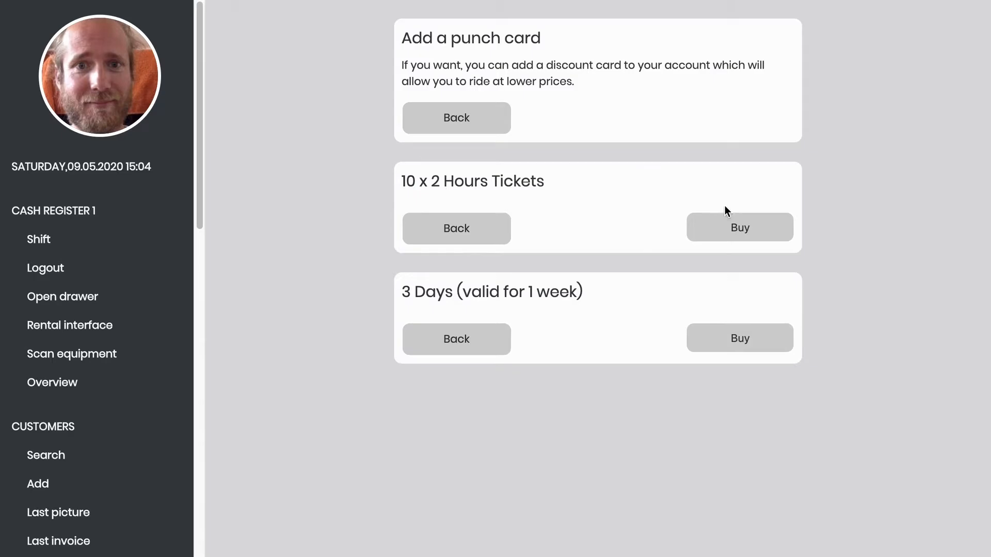
left_click(755, 239)
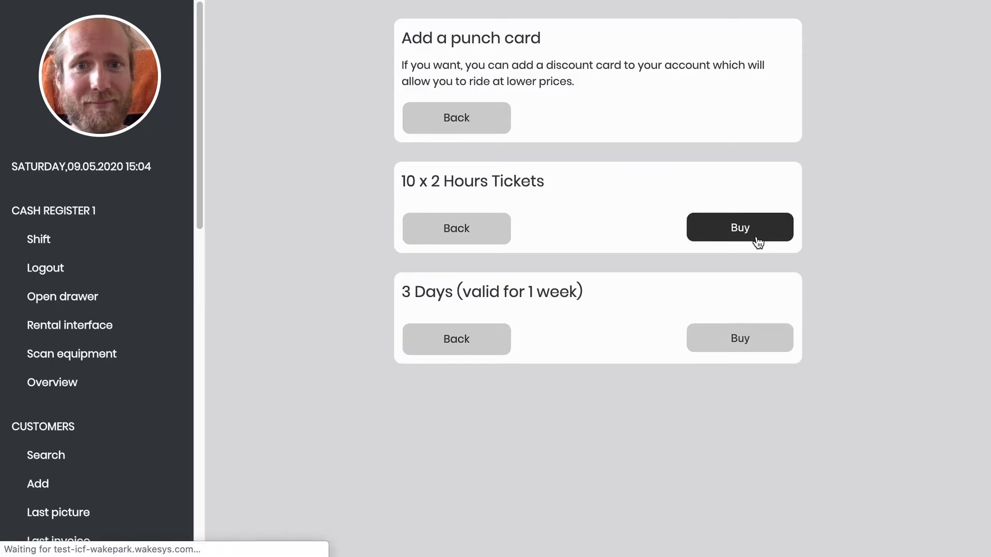
scroll(757, 242, "down", 1)
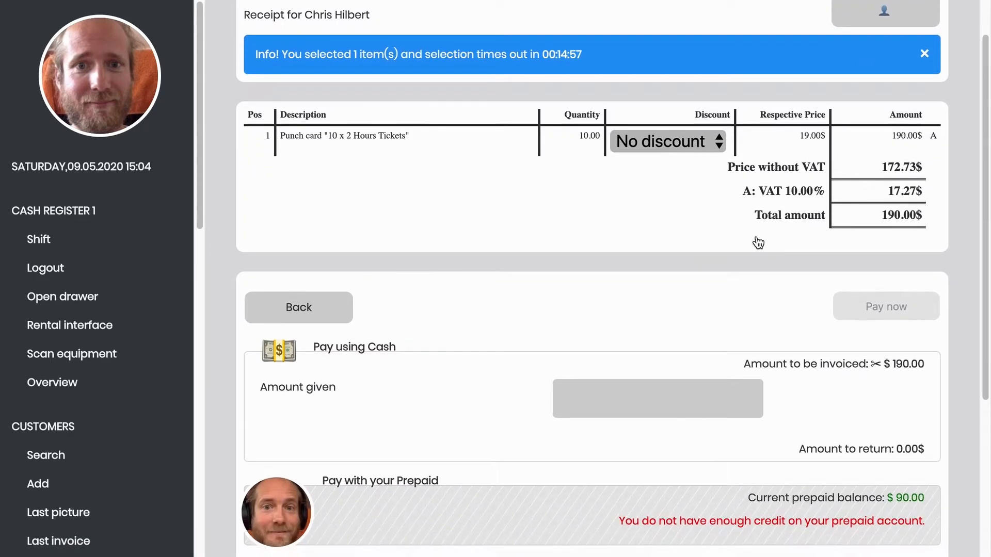
scroll(939, 206, "down", 3)
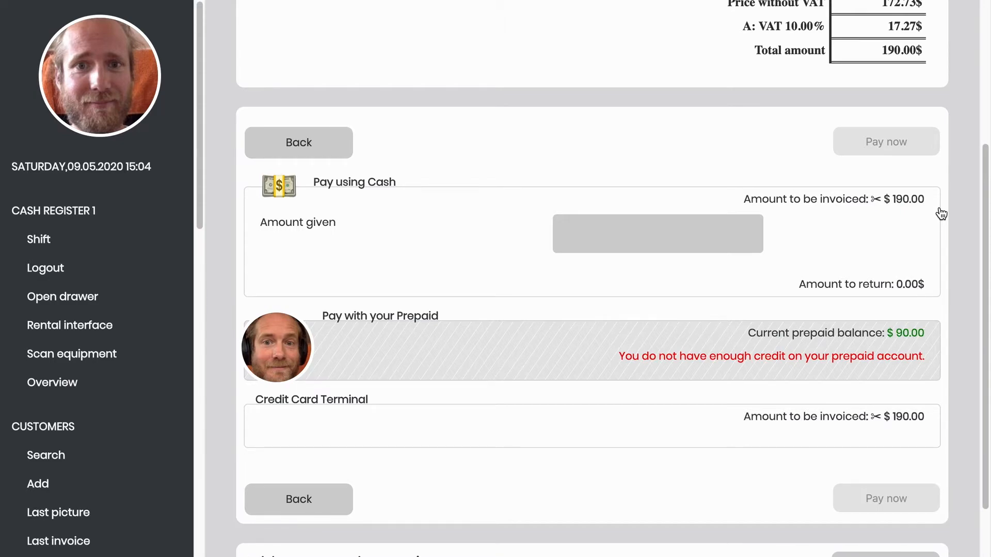
- Pay a $90 cash split toward the punch card with $90 given, skipping the receipt
left_click(898, 205)
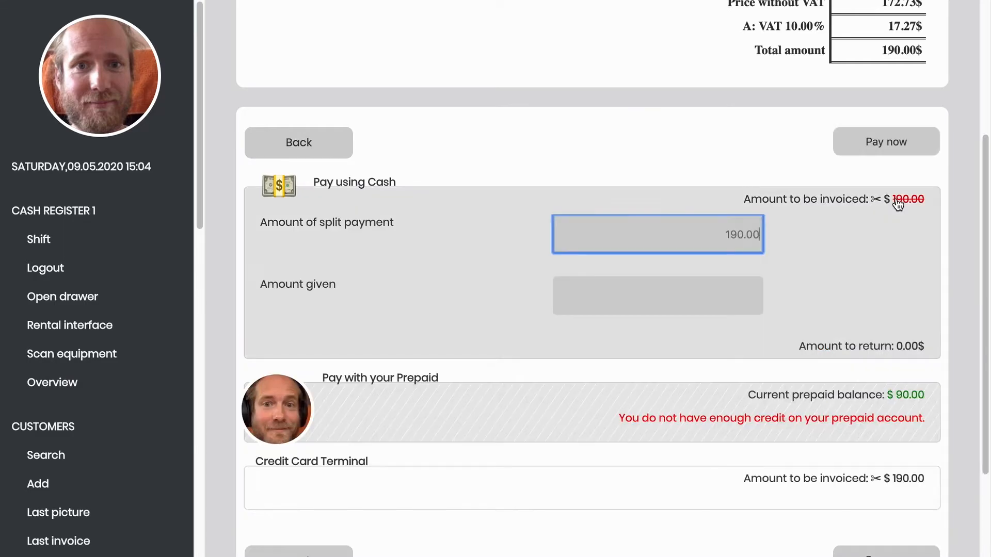
type("90")
left_click(638, 296)
type("90")
left_click(870, 153)
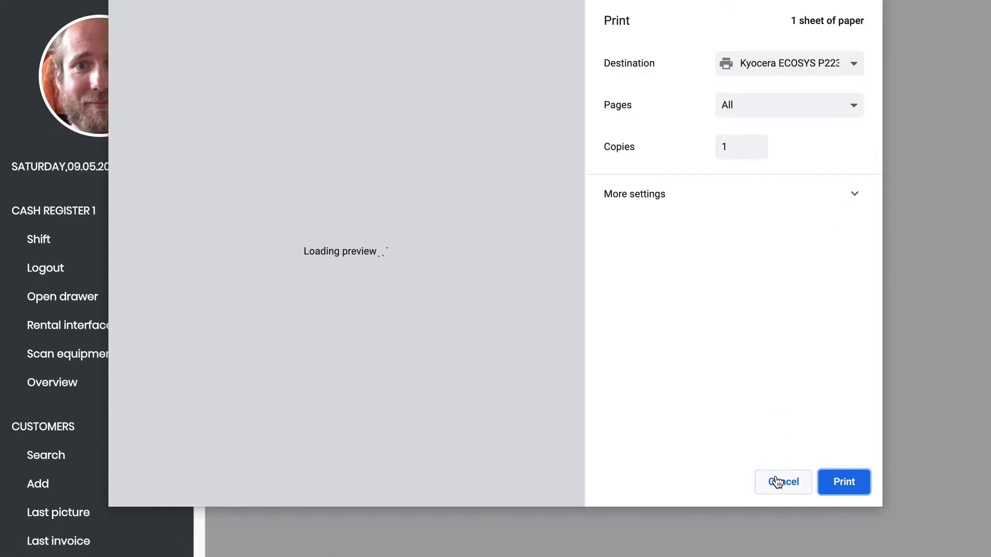
left_click(776, 481)
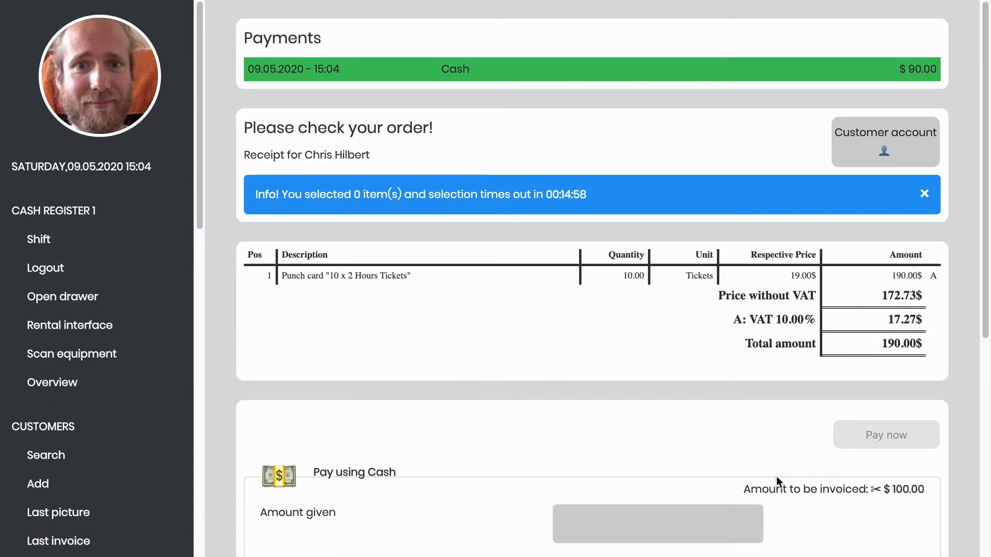
- Charge the remaining $100.00 through the Credit Card Terminal, confirm it, and return to the account
scroll(776, 480, "down", 7)
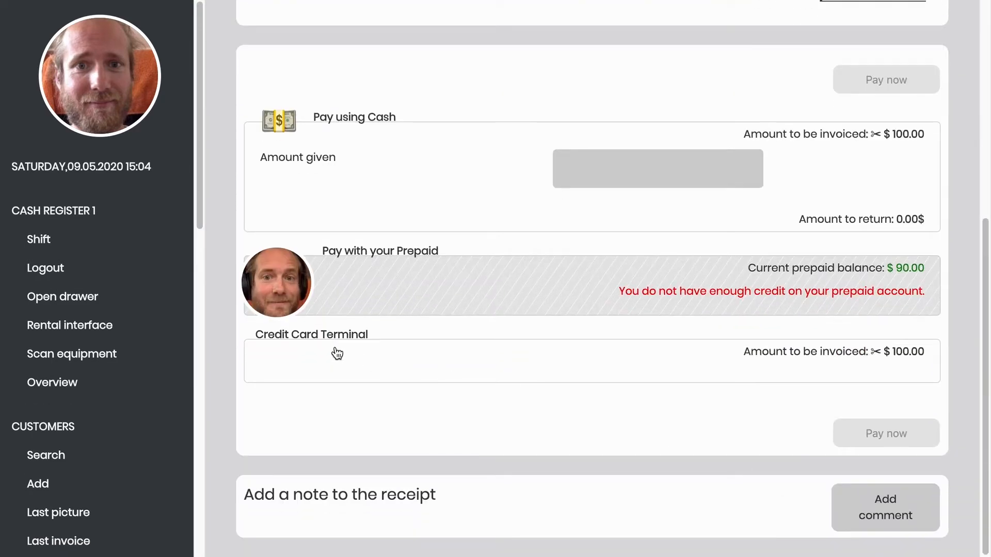
scroll(906, 177, "up", 2)
scroll(907, 174, "down", 1)
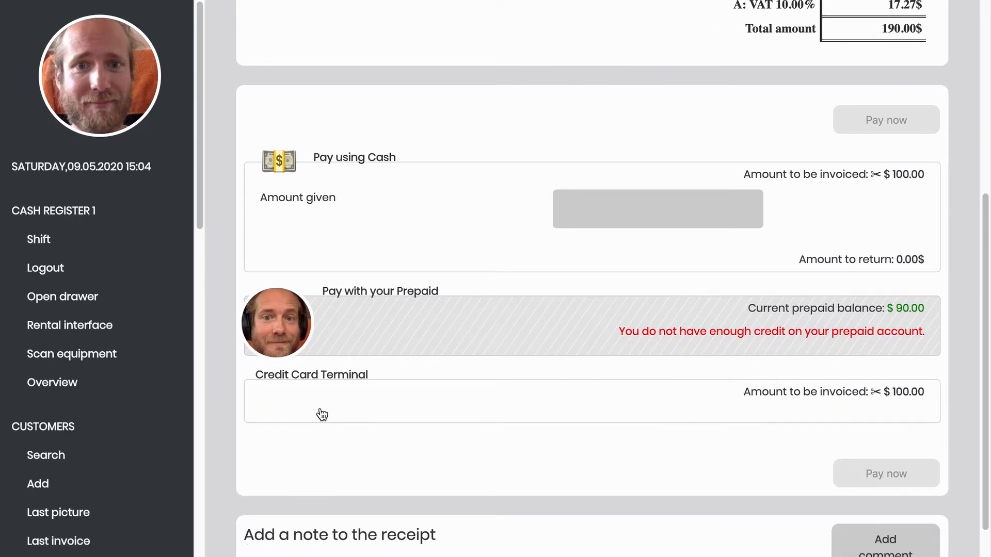
left_click(351, 405)
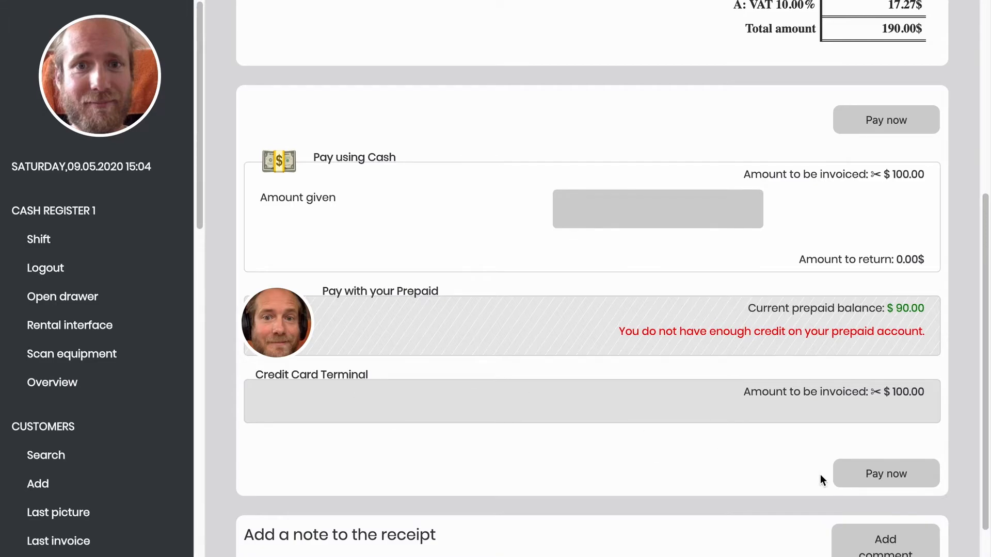
left_click(887, 480)
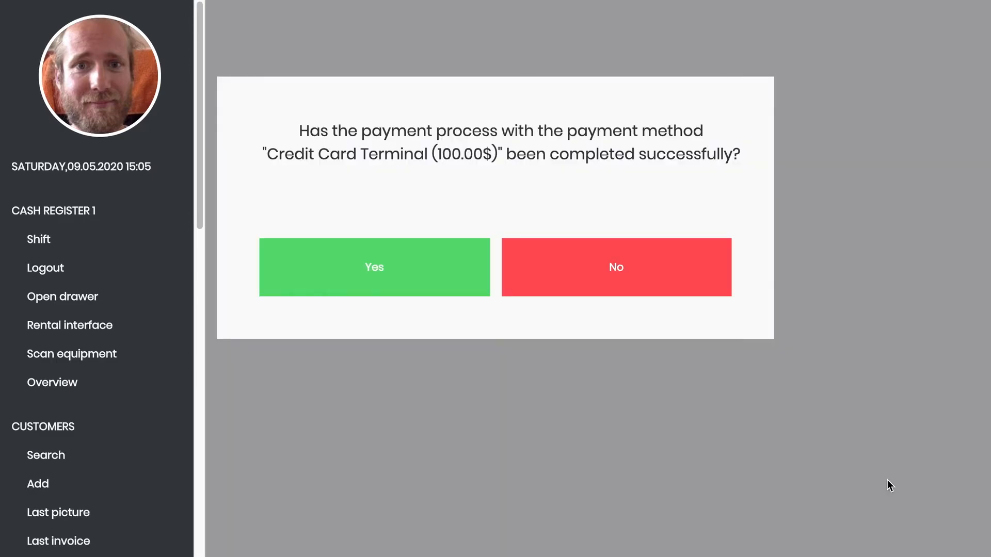
left_click(380, 268)
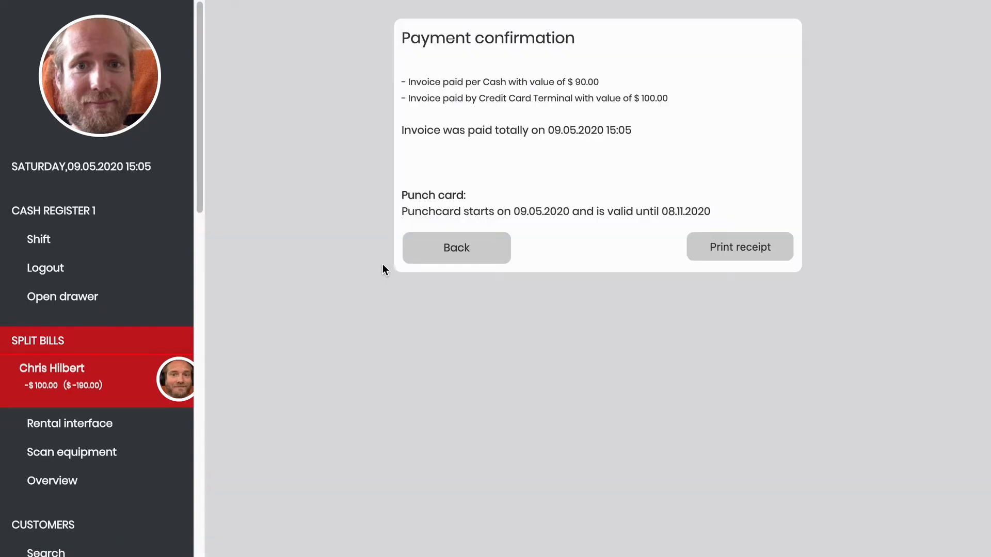
left_click(464, 249)
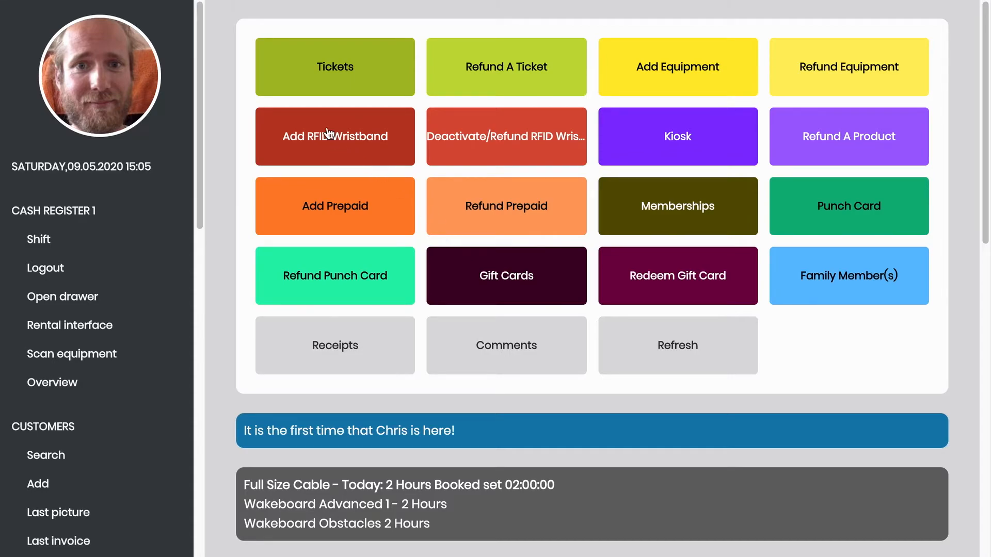
- Book a 2 Hours punch-card ticket for Sunday 10.05.2020 with no equipment
left_click(333, 73)
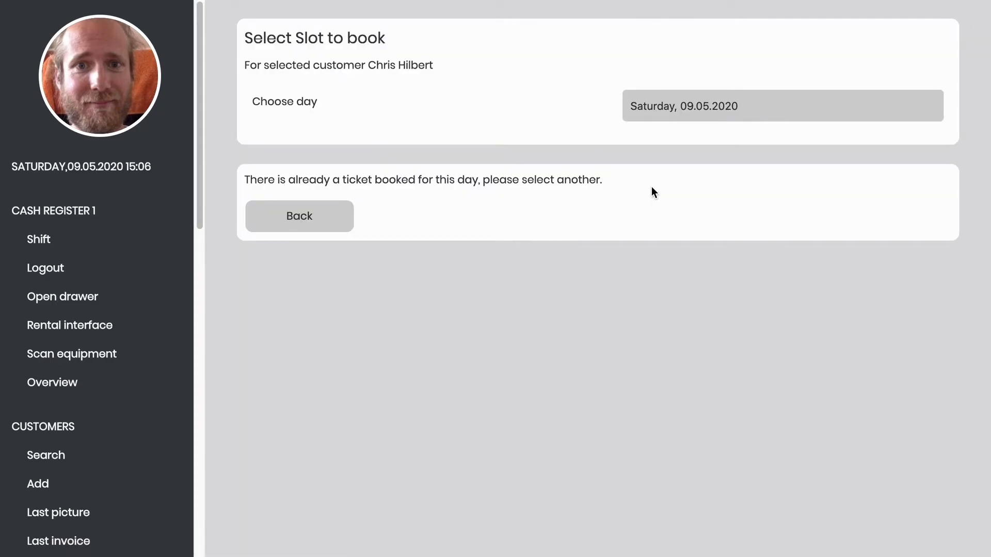
left_click(674, 101)
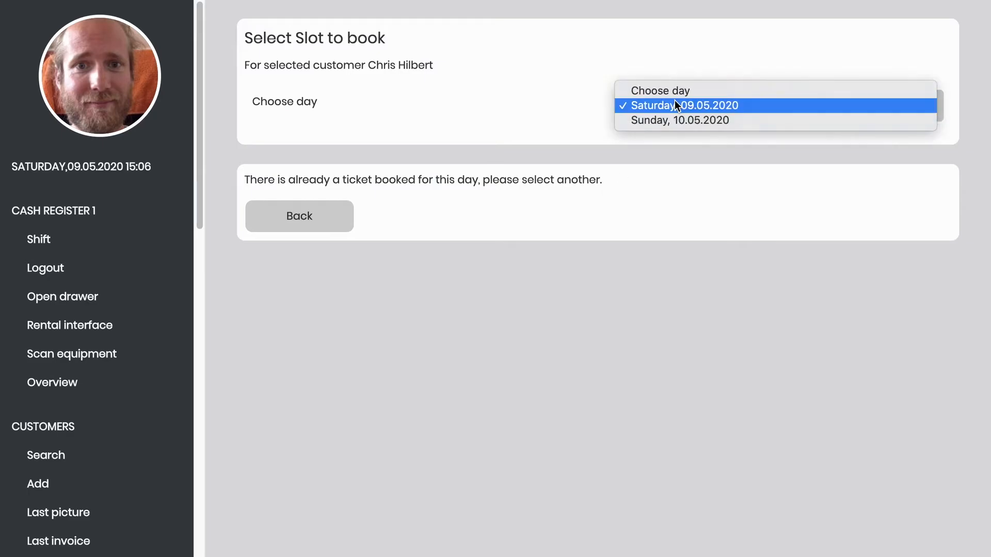
left_click(672, 121)
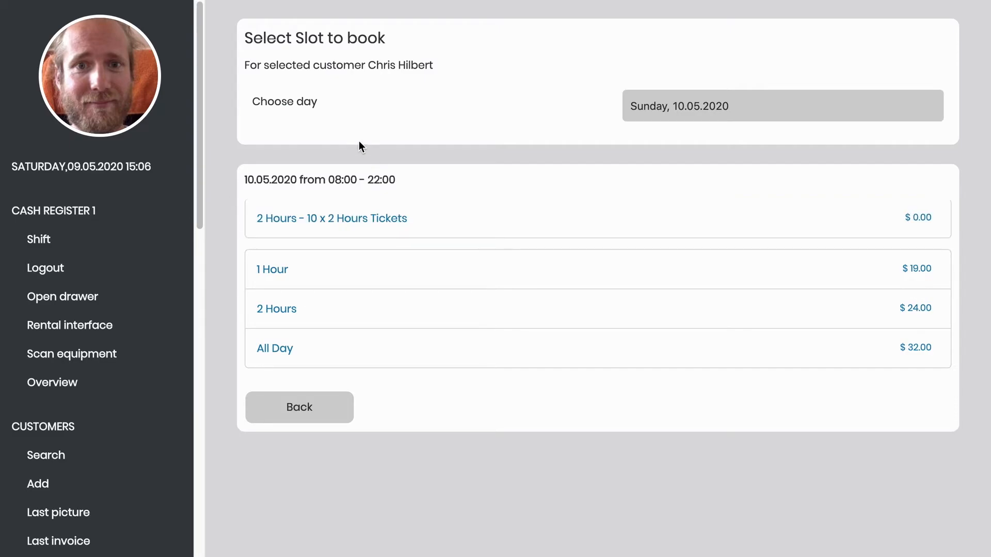
left_click(356, 223)
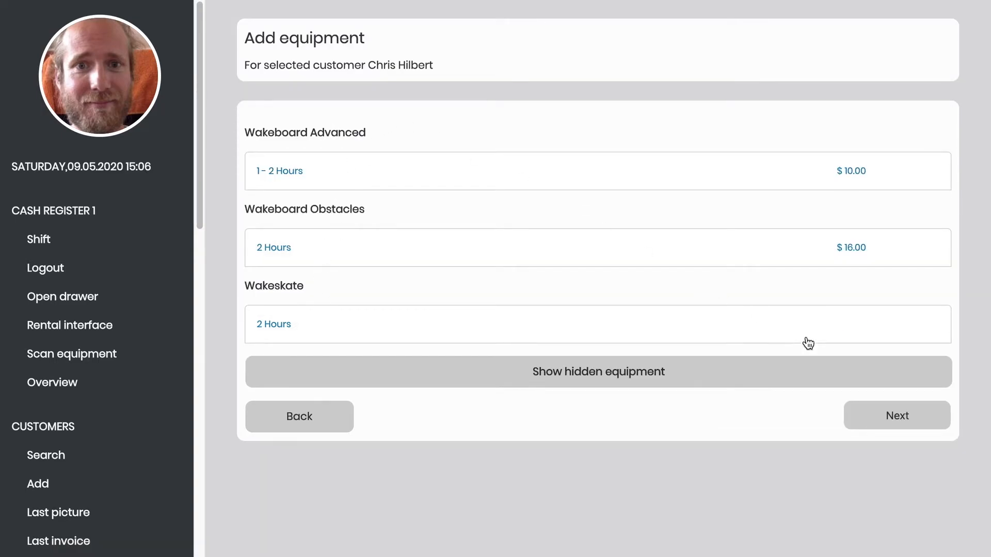
left_click(860, 417)
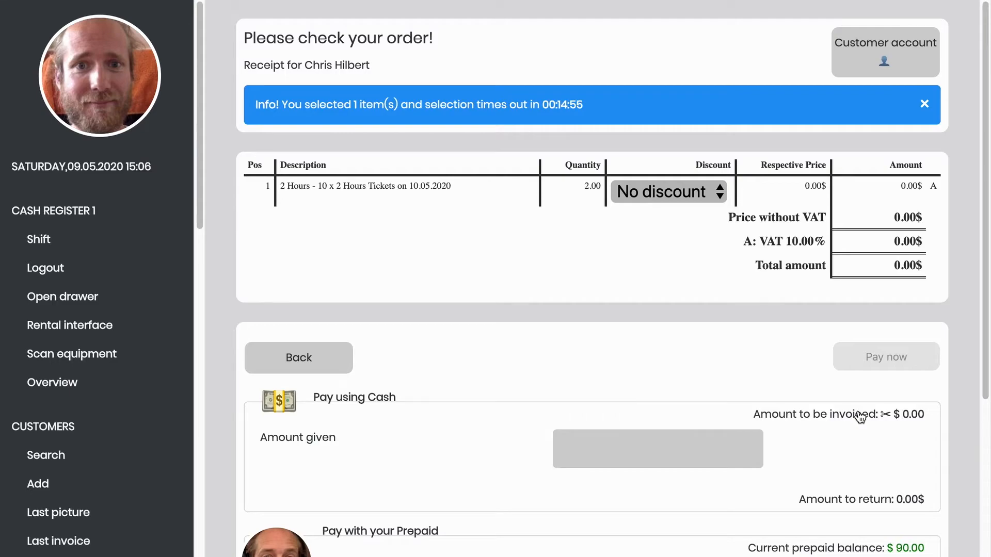
- Settle the $0.00 ticket invoice in cash without printing, then return to the customer's dashboard
scroll(657, 261, "down", 1)
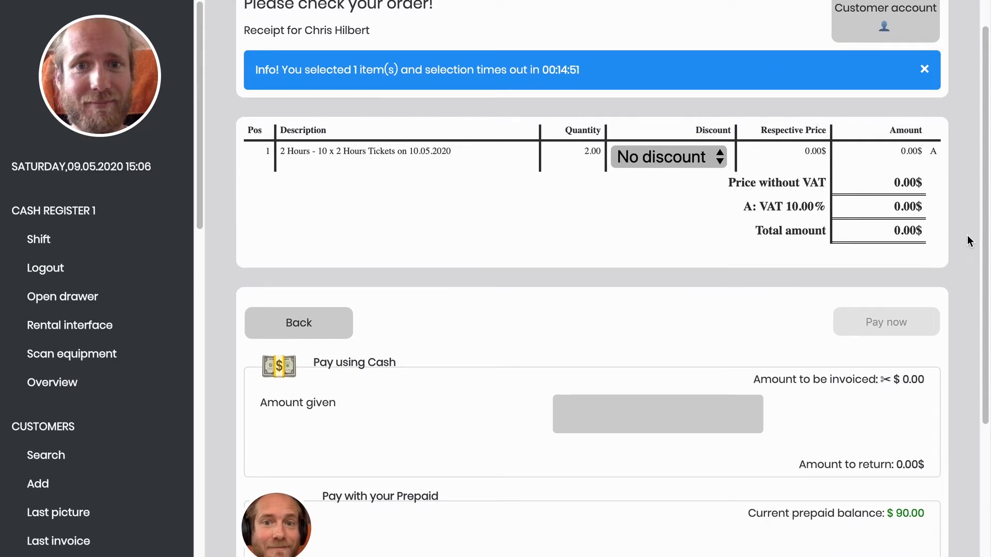
left_click_drag(756, 234, 937, 238)
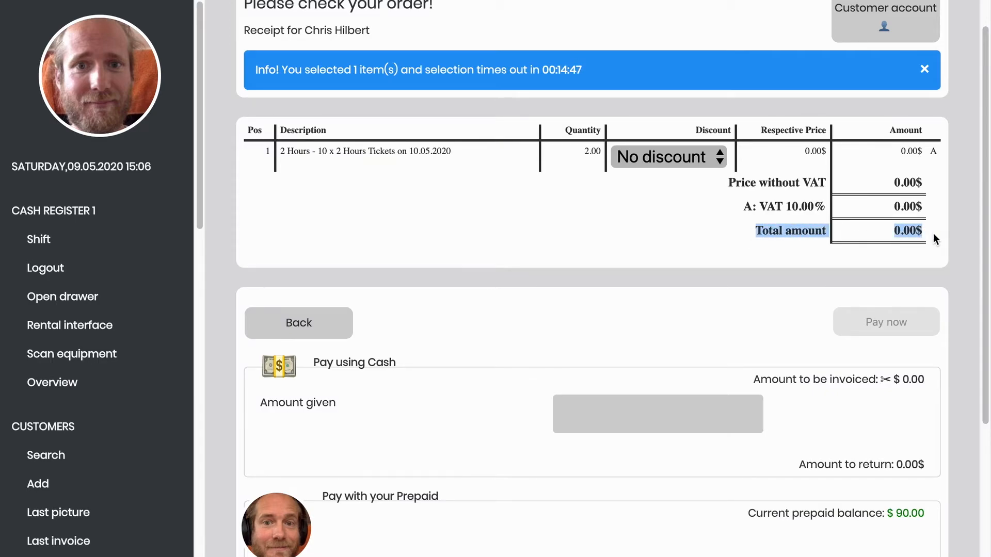
left_click(908, 231)
scroll(858, 421, "down", 1)
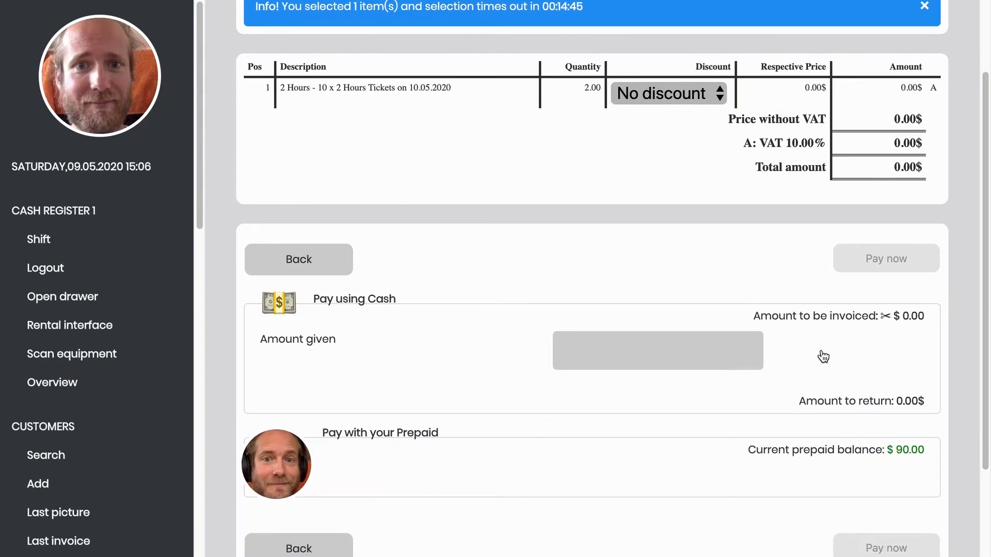
left_click(814, 351)
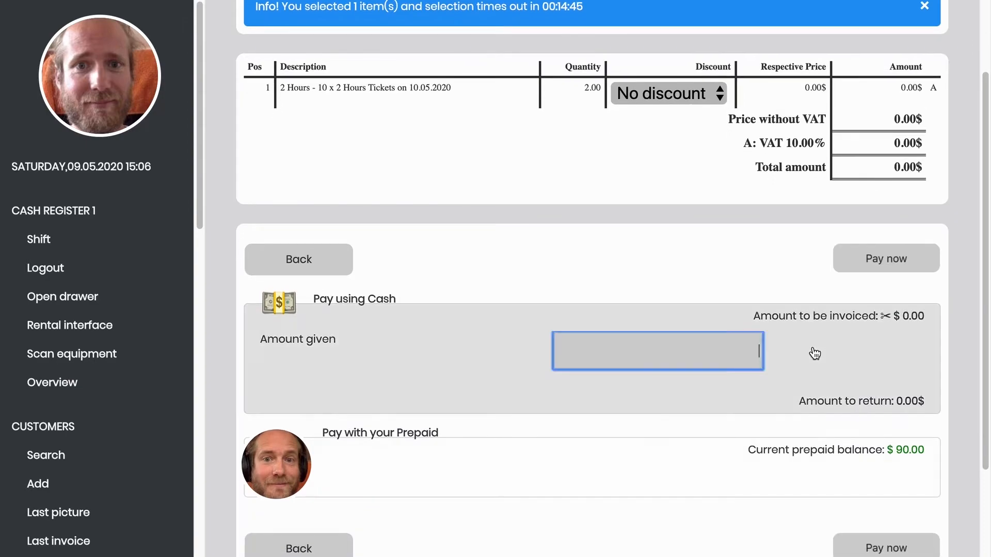
left_click(877, 274)
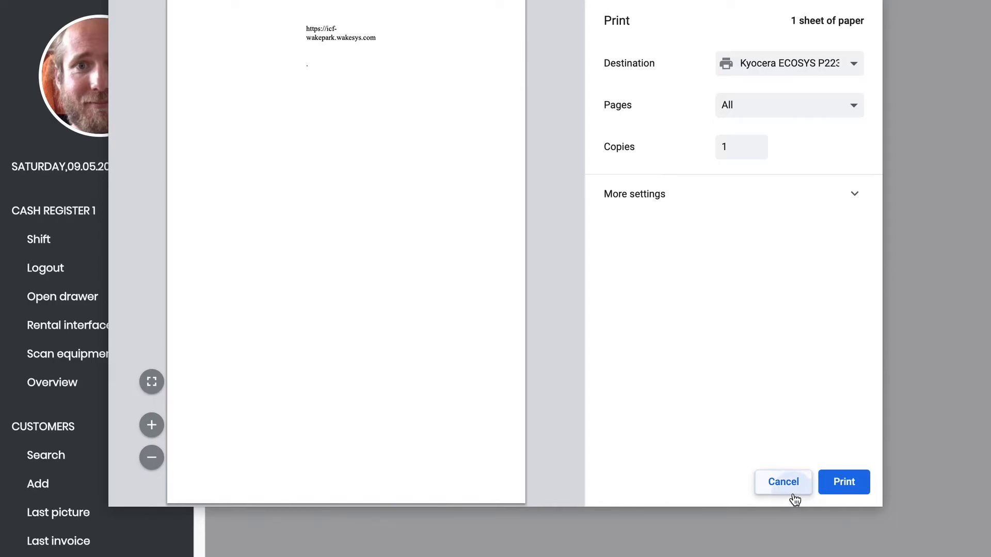
left_click(793, 493)
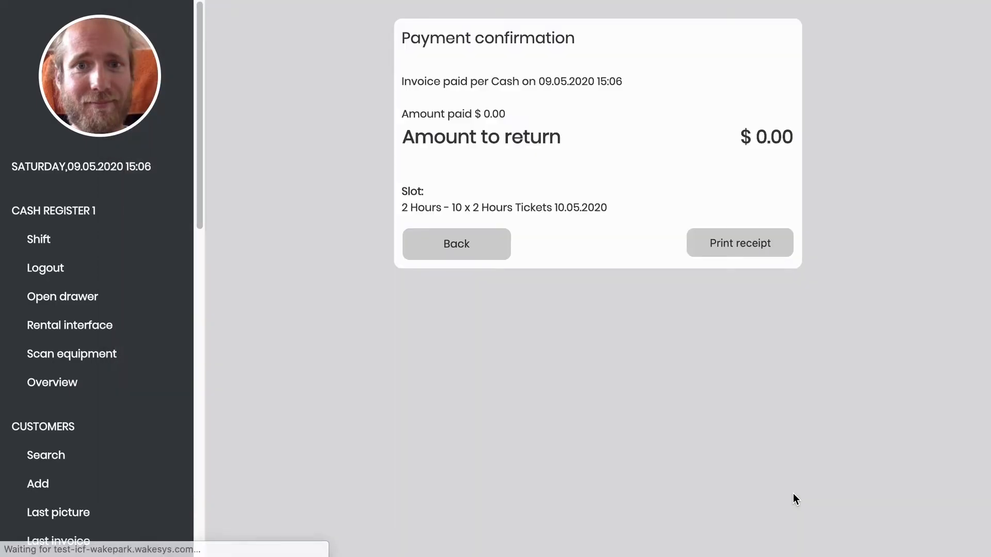
left_click(449, 247)
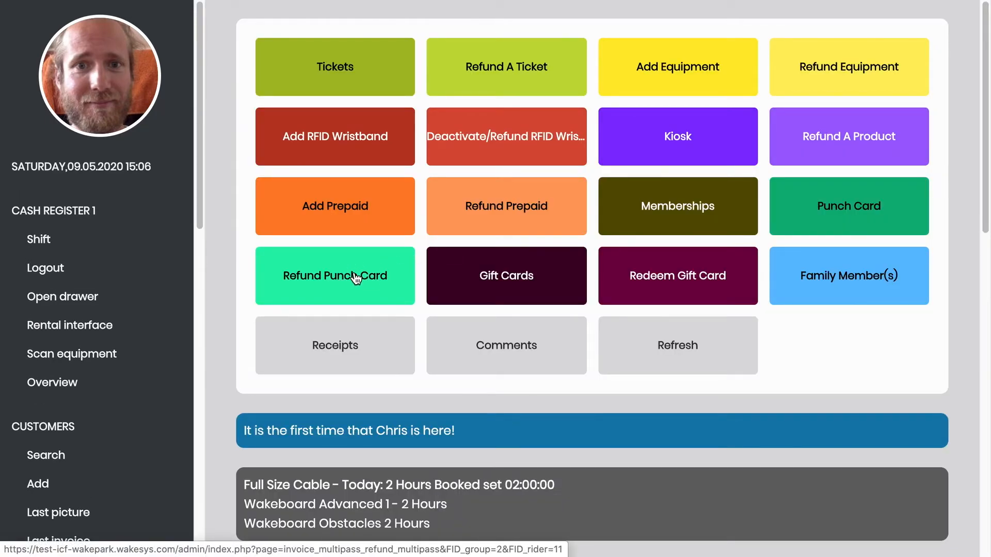
left_click(355, 279)
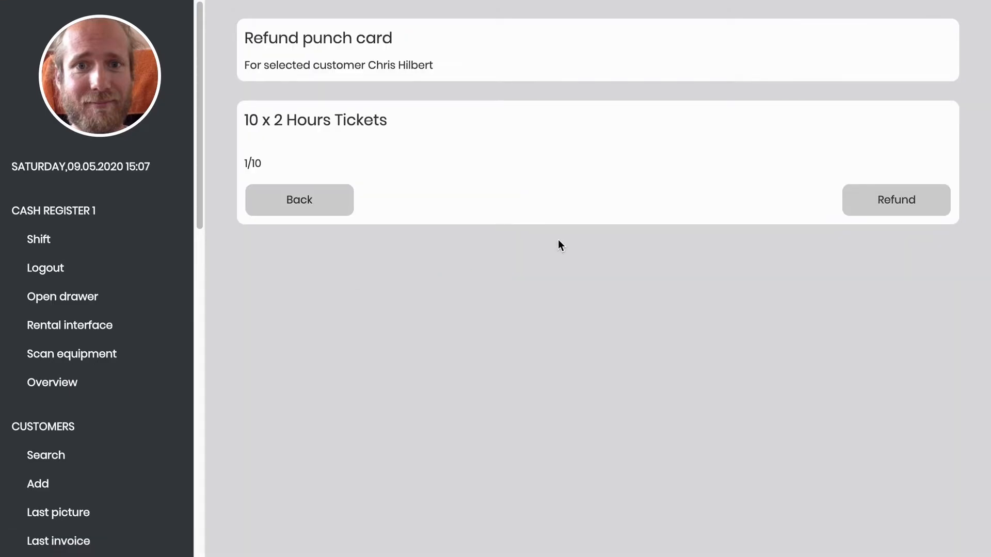
left_click(866, 209)
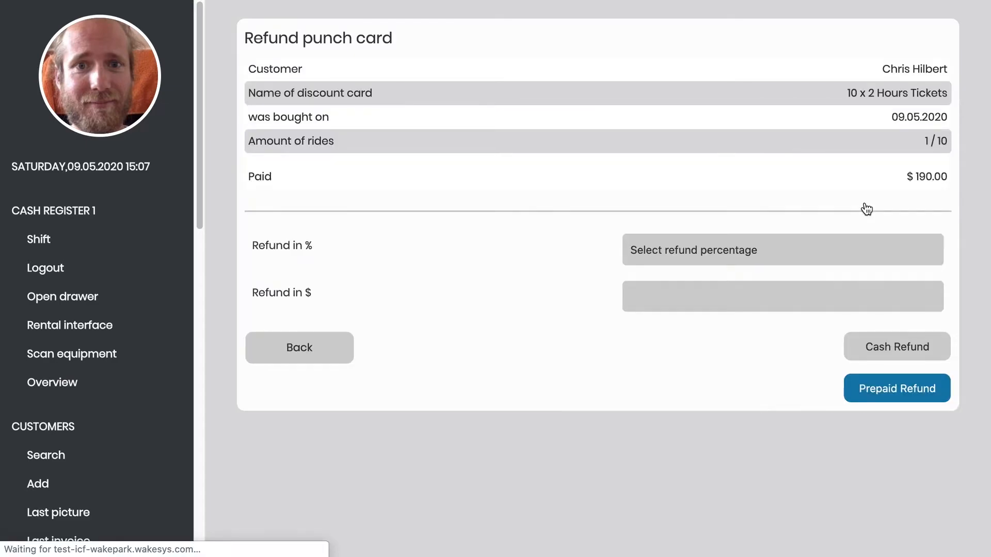
left_click(774, 241)
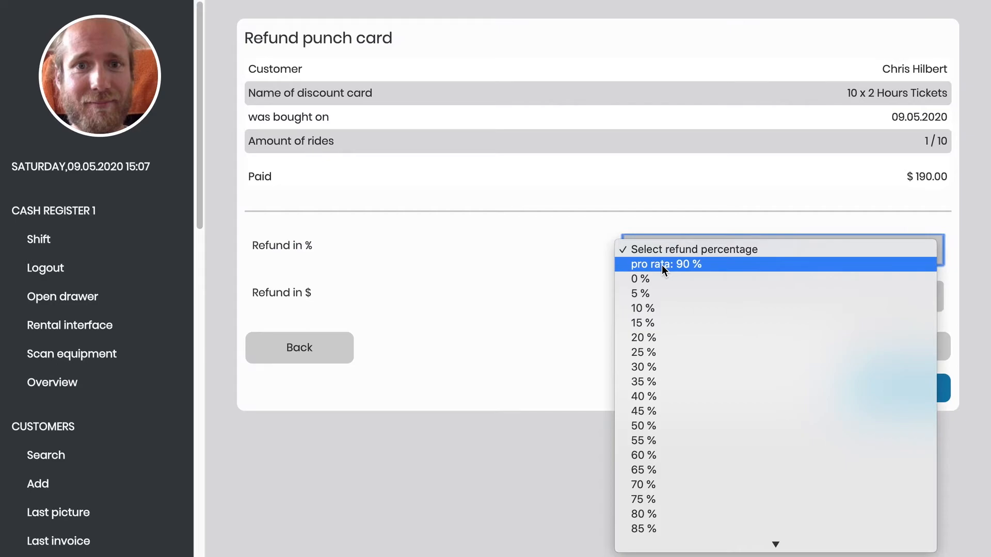
left_click(446, 391)
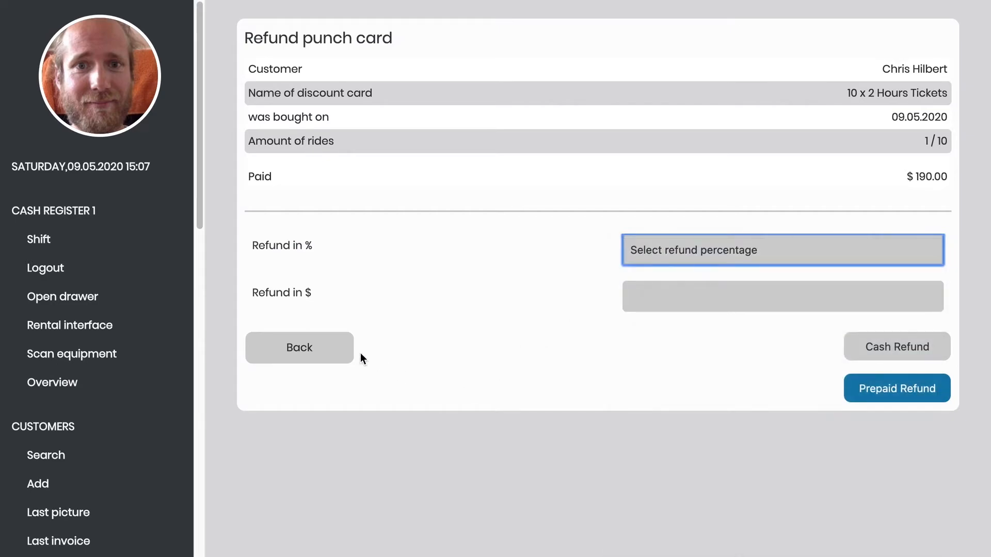
left_click(327, 356)
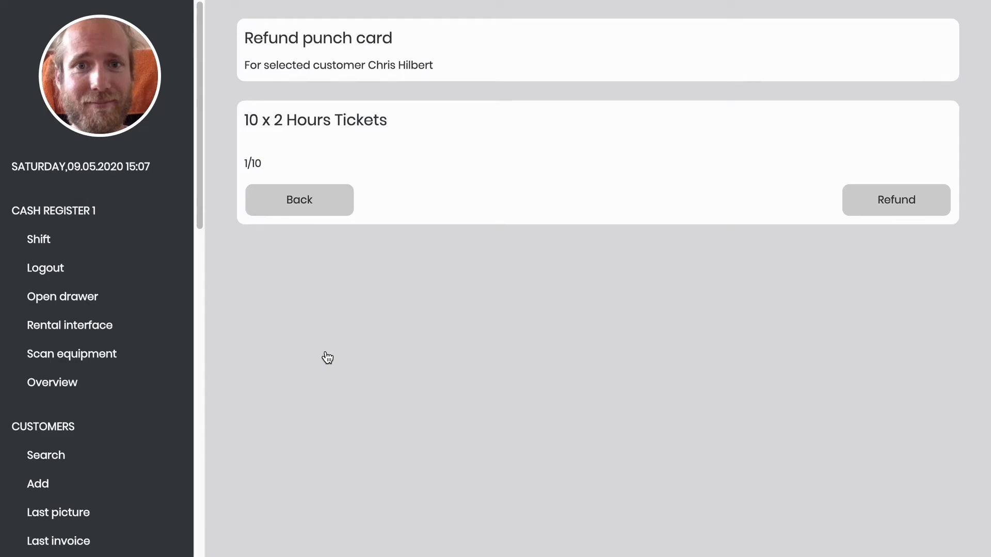
left_click(287, 211)
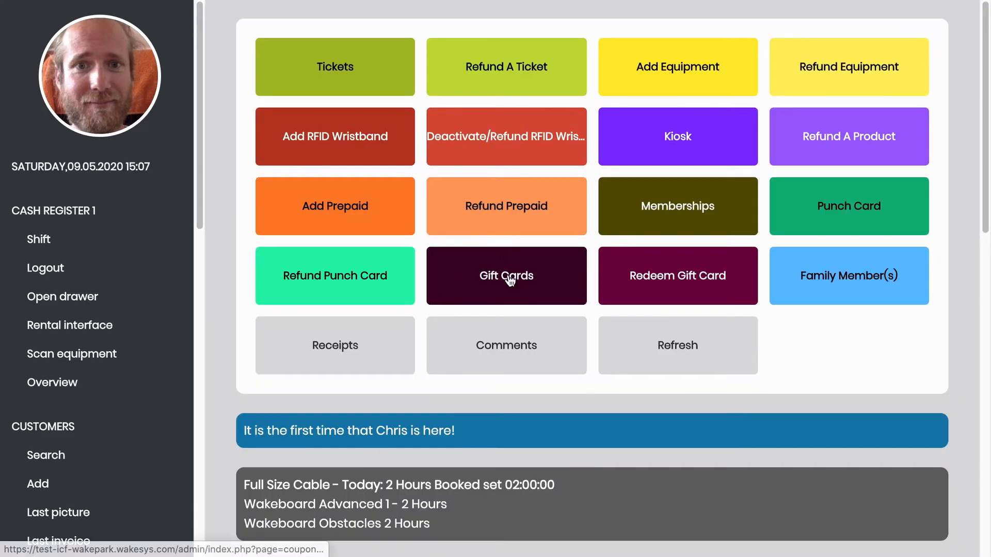
- Order a $50 gift card for the customer and pay it in cash
left_click(510, 279)
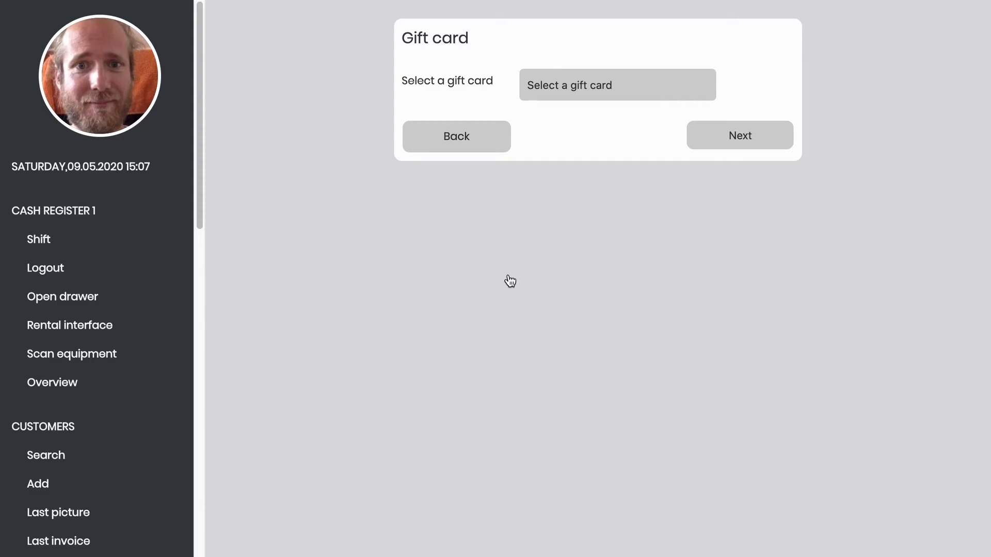
left_click(562, 86)
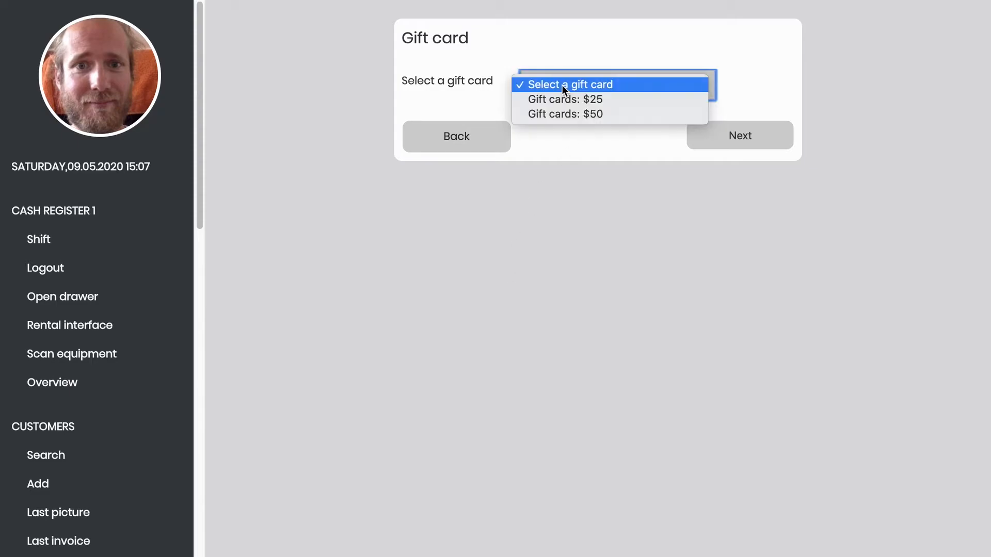
left_click(562, 115)
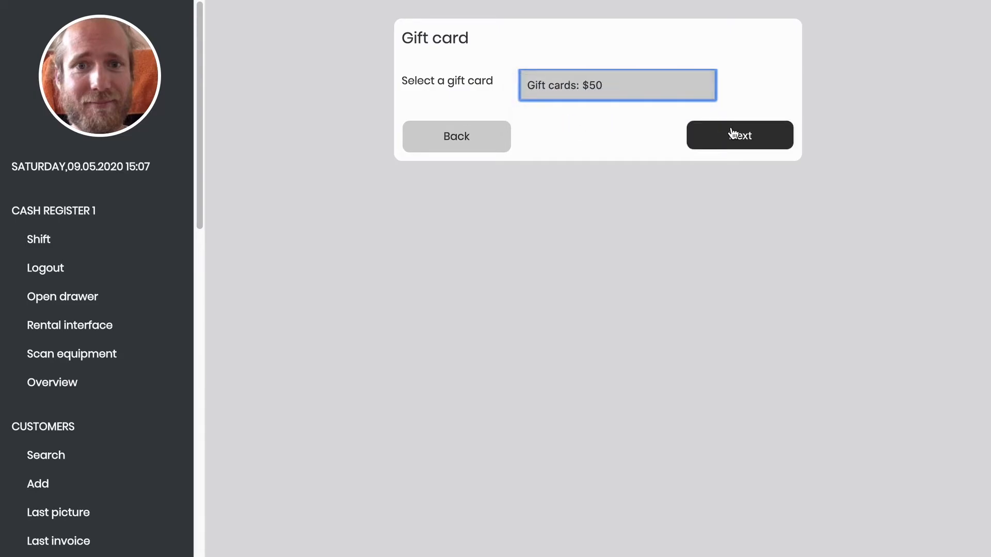
left_click(753, 138)
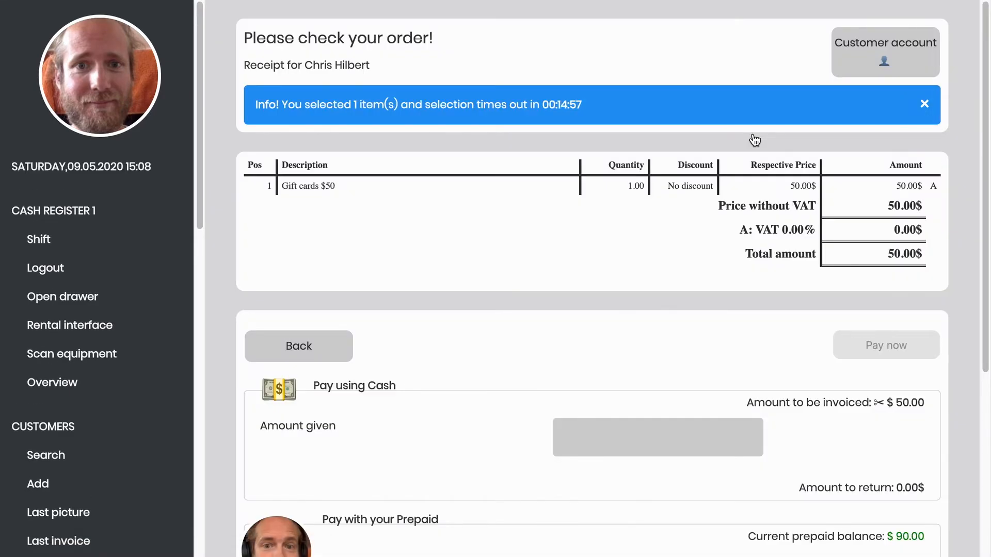
scroll(754, 139, "down", 3)
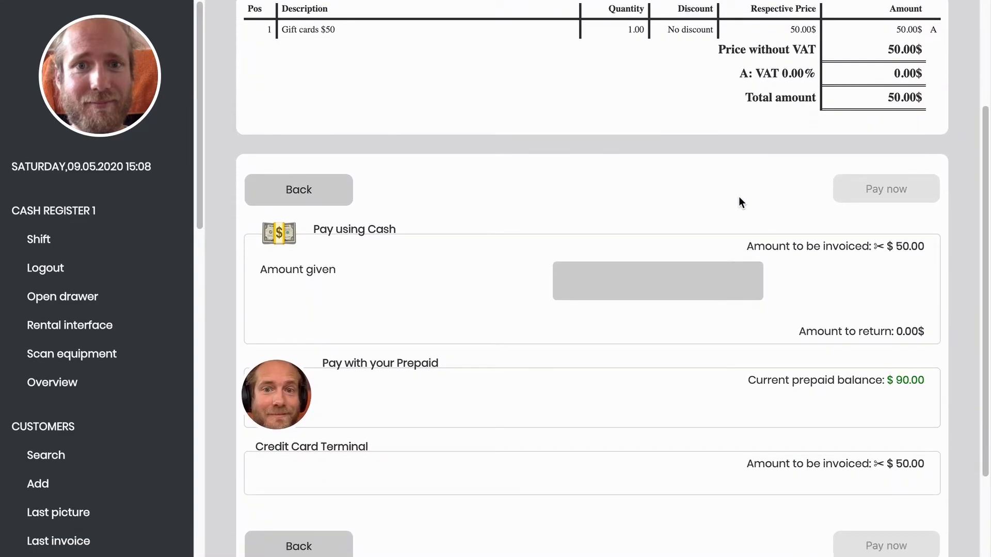
left_click(806, 300)
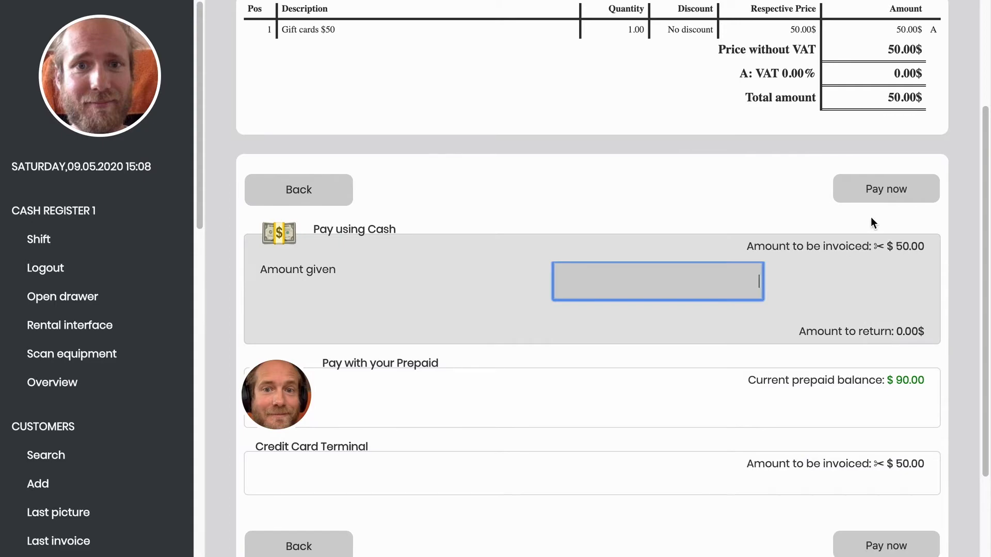
left_click(870, 192)
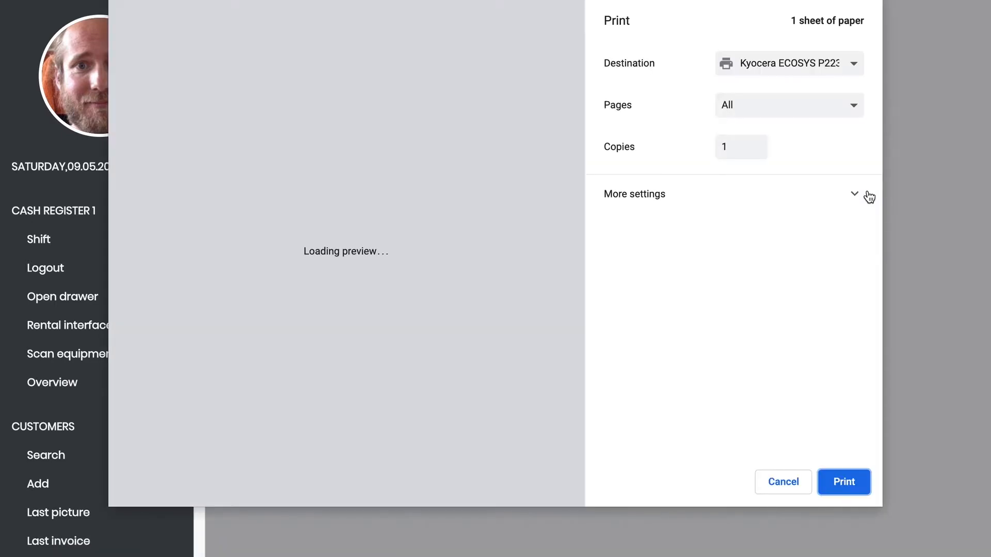
- Skip the receipt and save the gift card instructions as PDF 'Gift card code' in Downloads
left_click(783, 480)
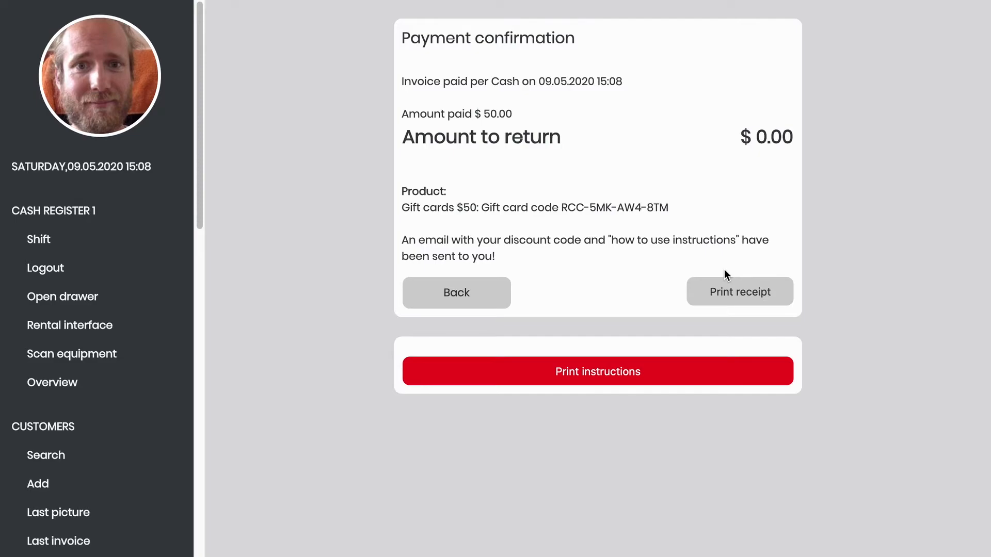
left_click(586, 375)
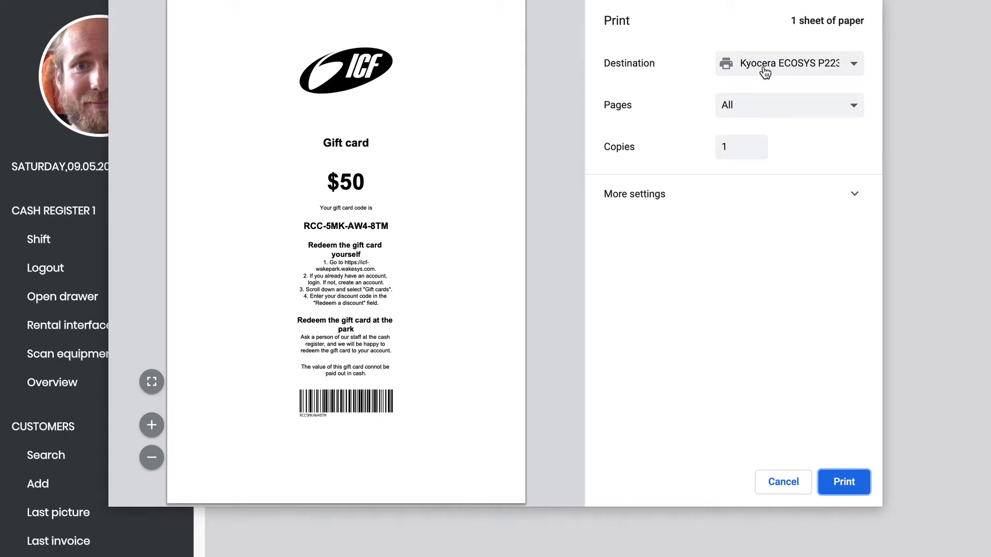
left_click(762, 71)
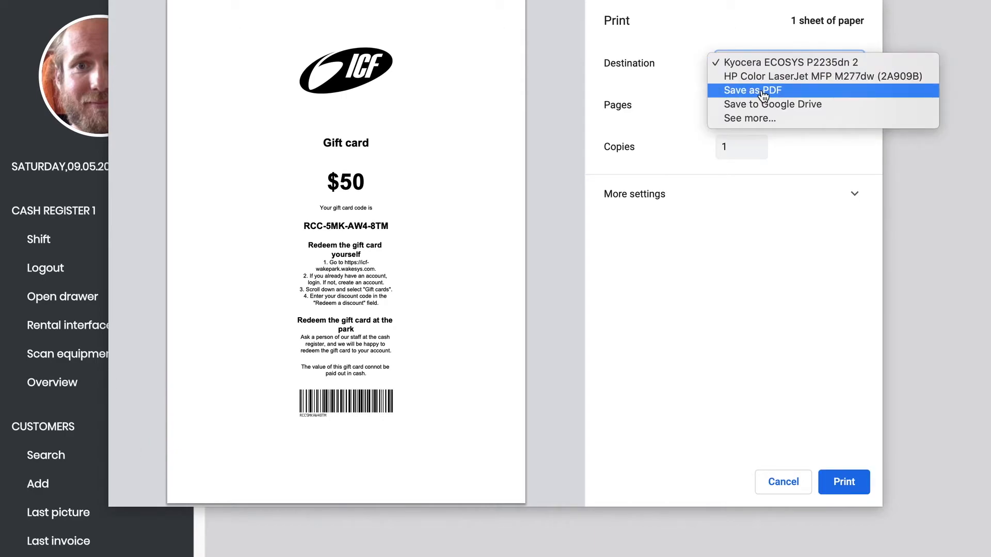
left_click(762, 92)
left_click(852, 481)
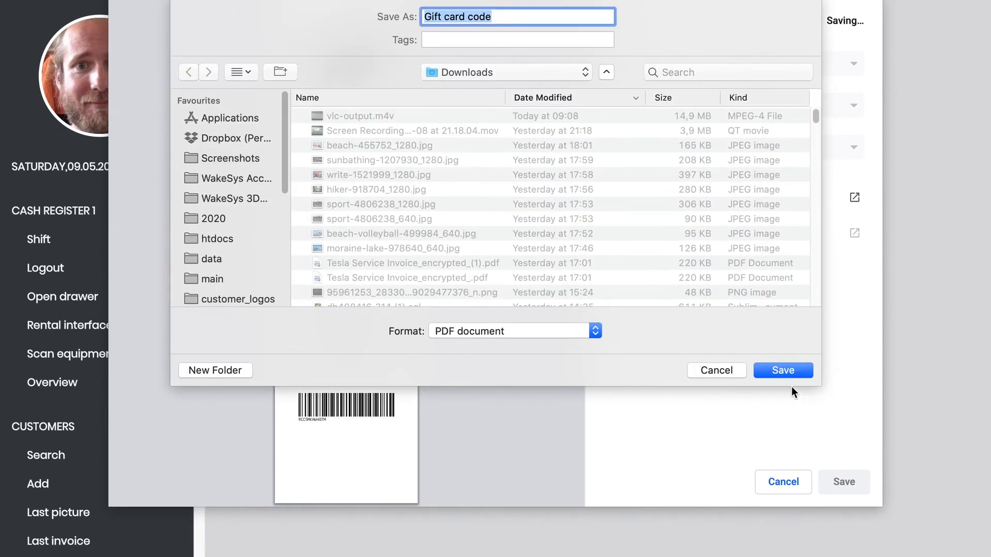
left_click(769, 373)
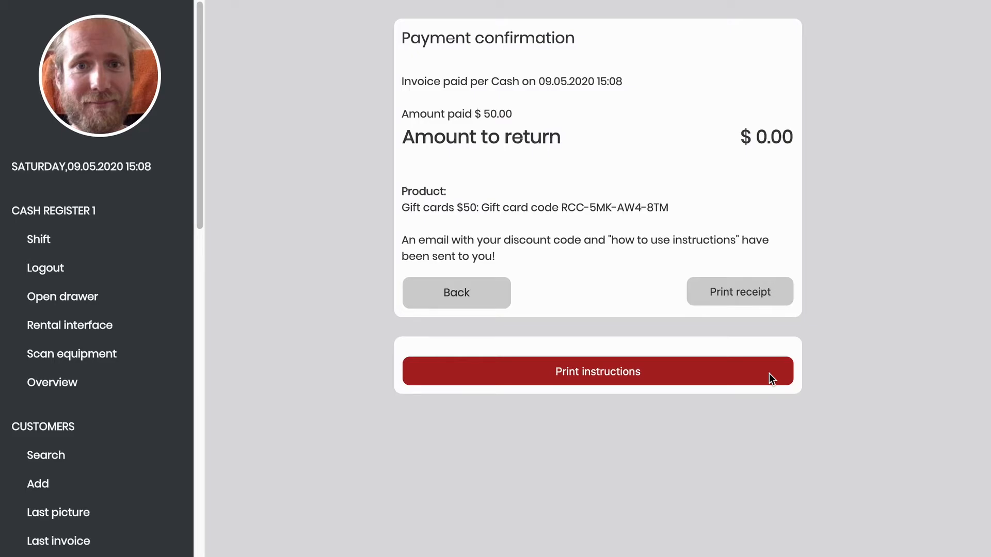
- Open Gift card code.pdf from Downloads in Preview, select the gift card code, and return to the browser
key("ctrl+Left")
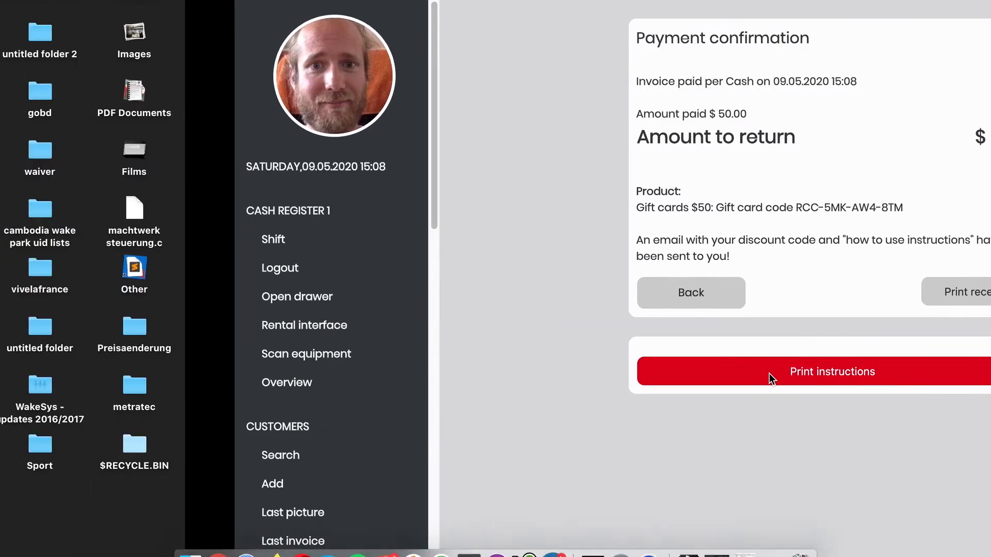
left_click(694, 531)
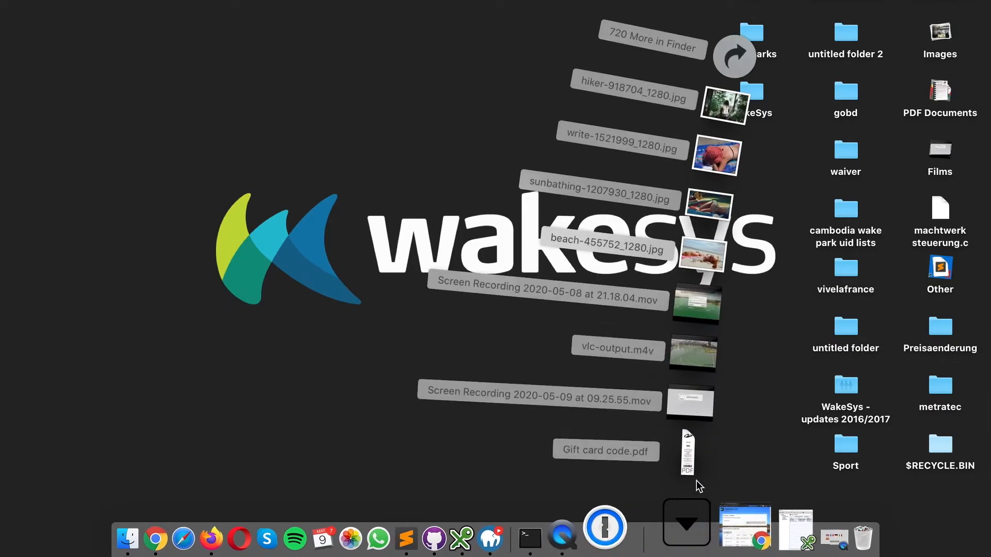
left_click(708, 446)
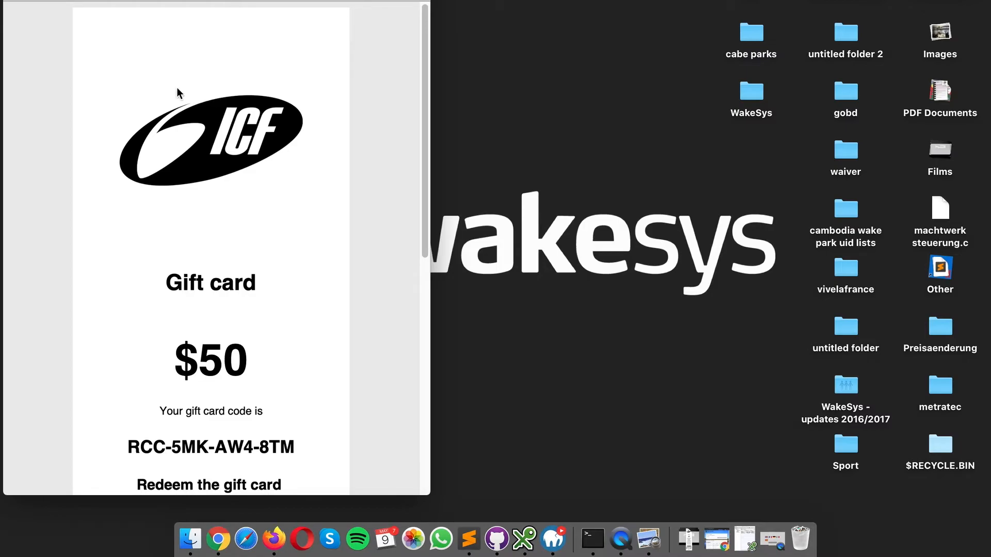
scroll(163, 181, "down", 3)
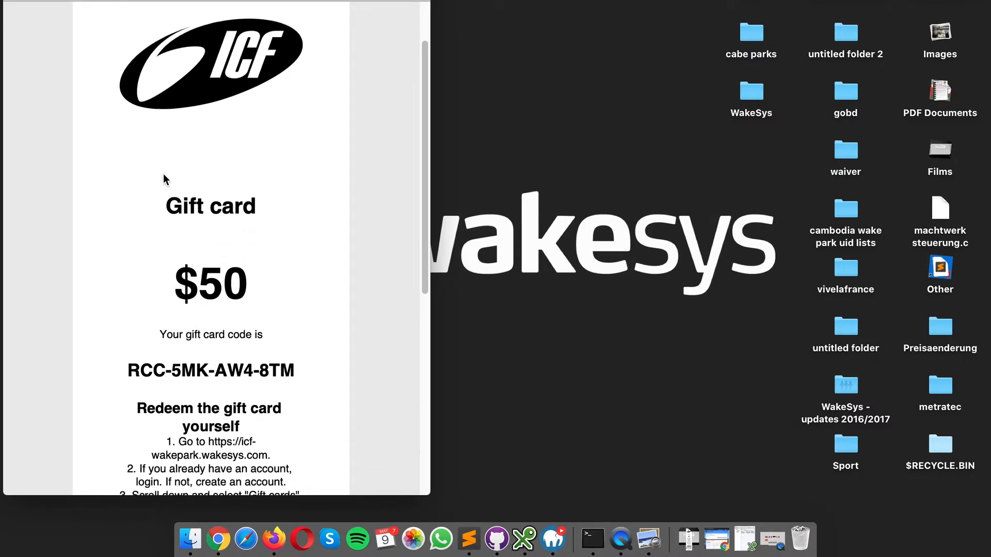
scroll(155, 258, "down", 5)
triple_click(139, 240)
key("ctrl+c")
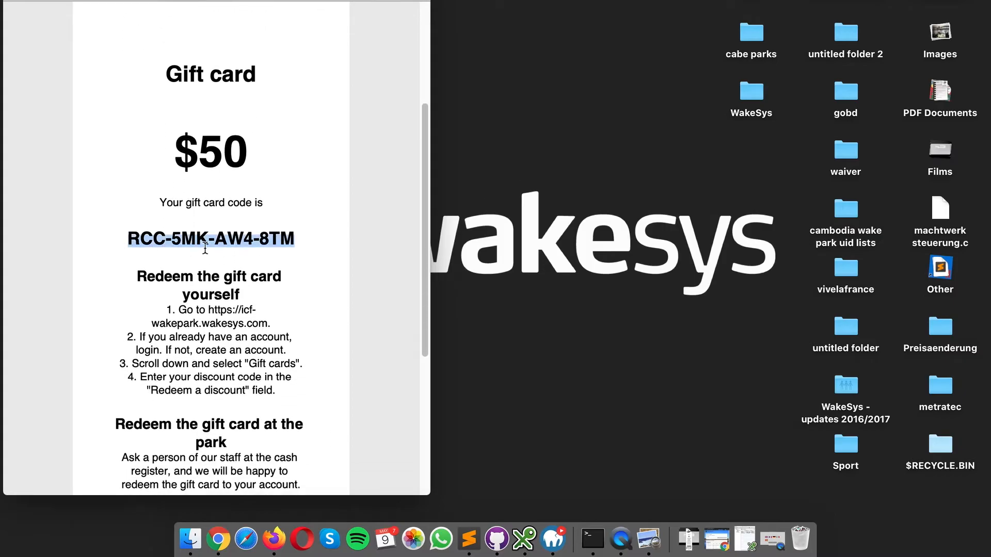
scroll(287, 237, "down", 2)
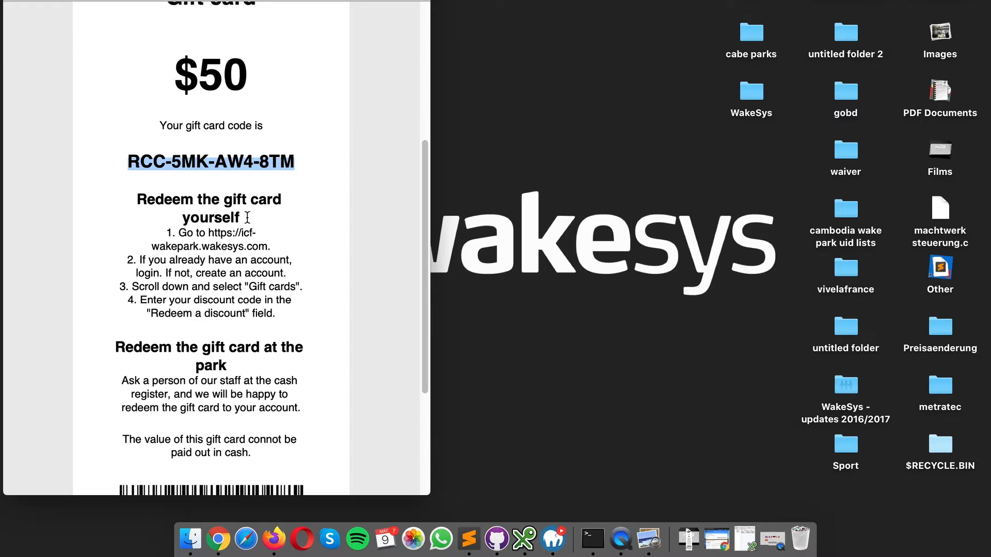
scroll(247, 217, "down", 2)
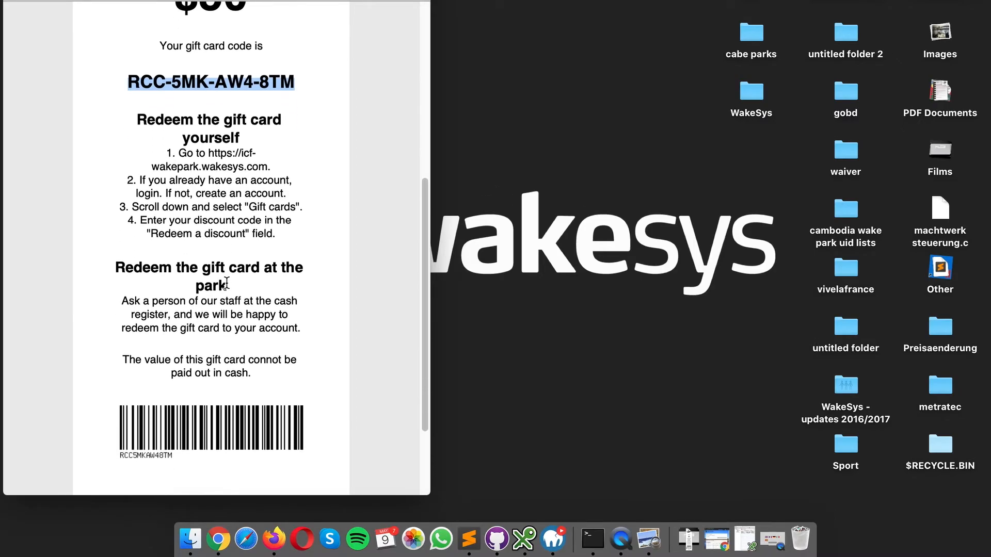
scroll(226, 283, "down", 2)
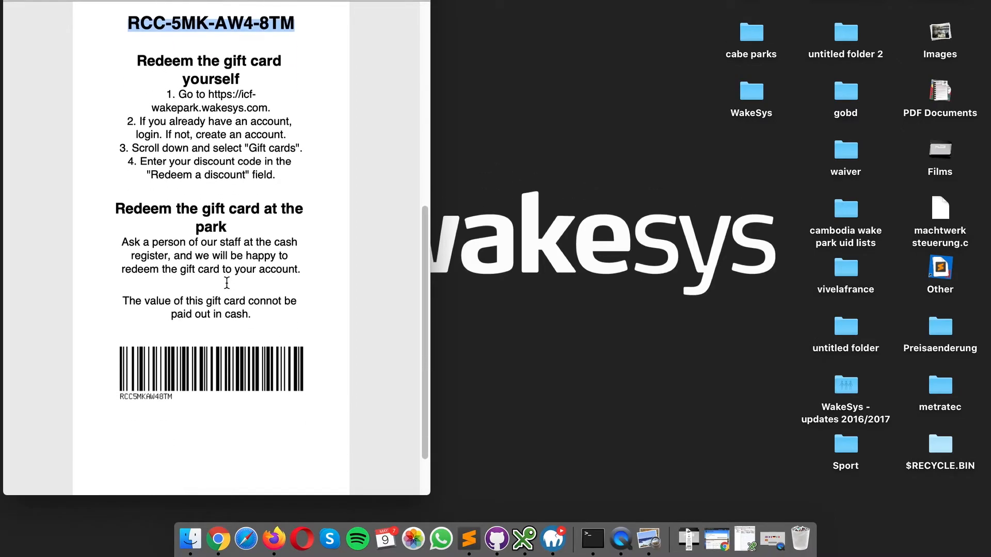
key("ctrl+Right")
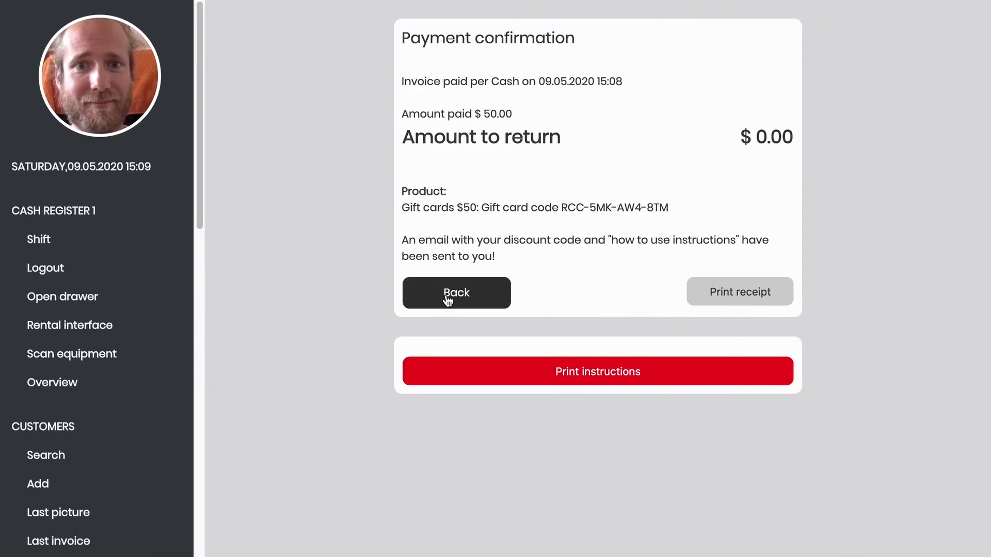
- Paste the copied code into Redeem Gift Card, redeem the $50 card, and go back to the customer
left_click(450, 299)
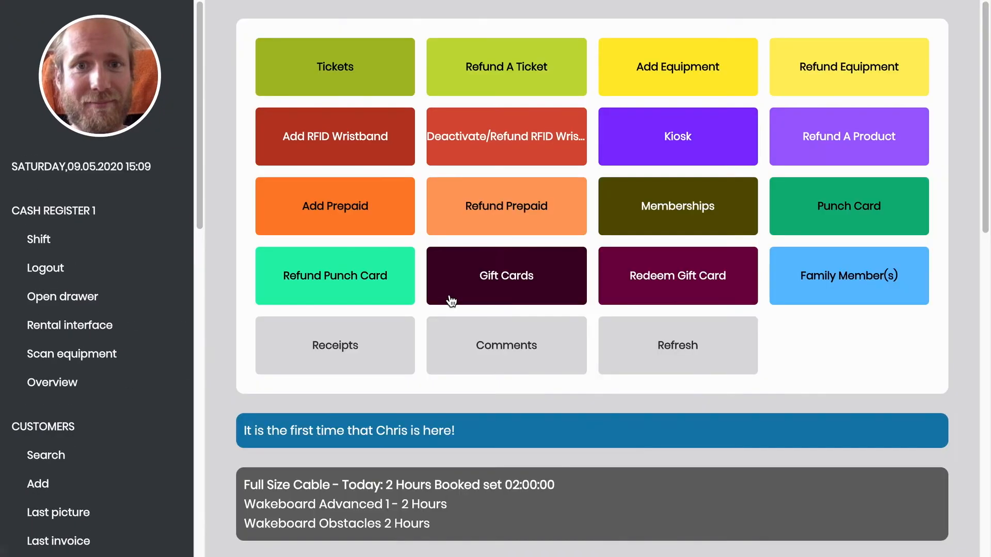
left_click(670, 285)
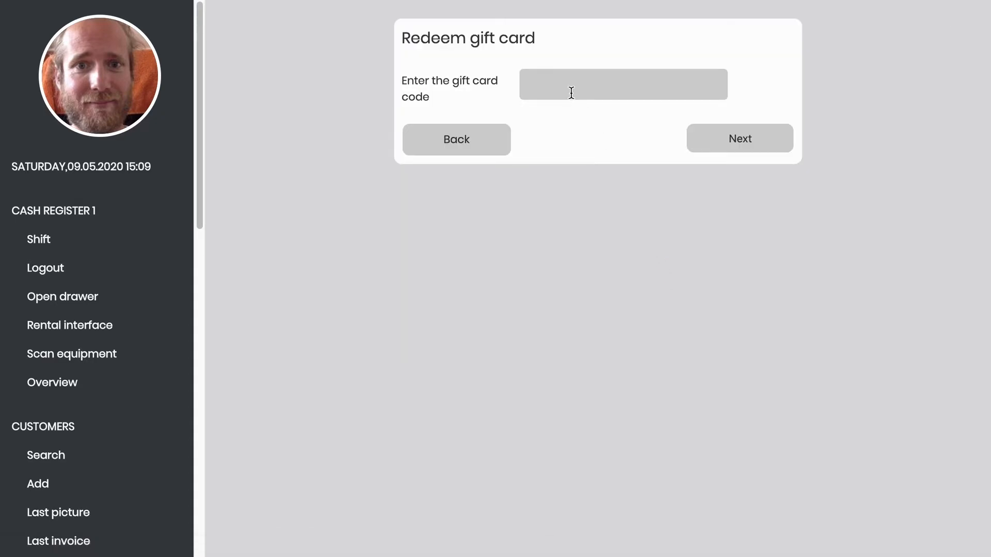
left_click(571, 92)
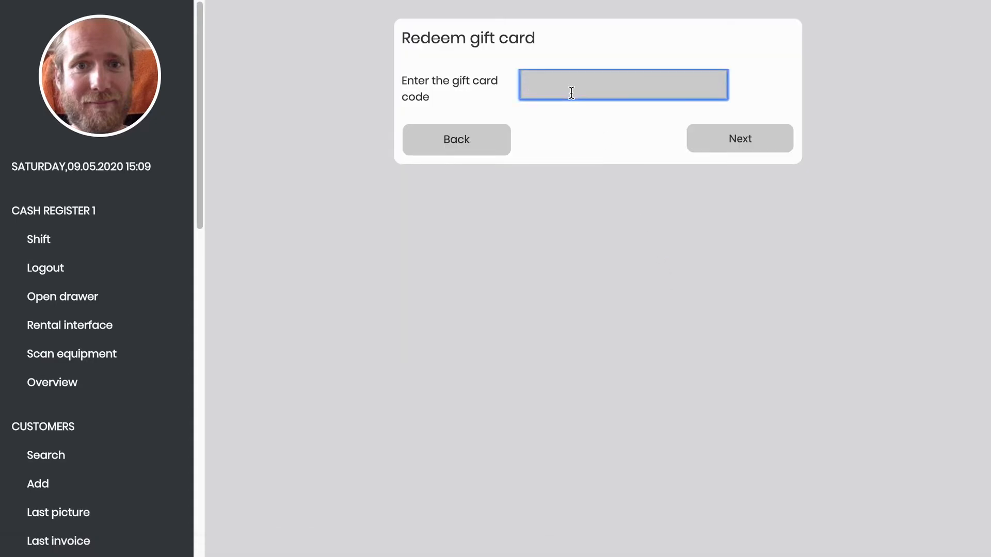
key("ctrl+v")
left_click_drag(654, 89, 522, 76)
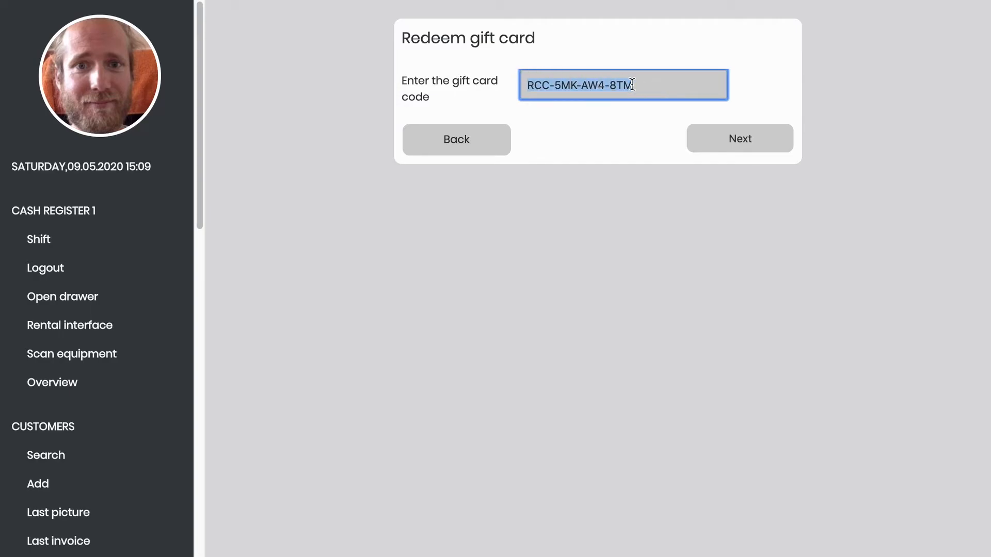
left_click(667, 88)
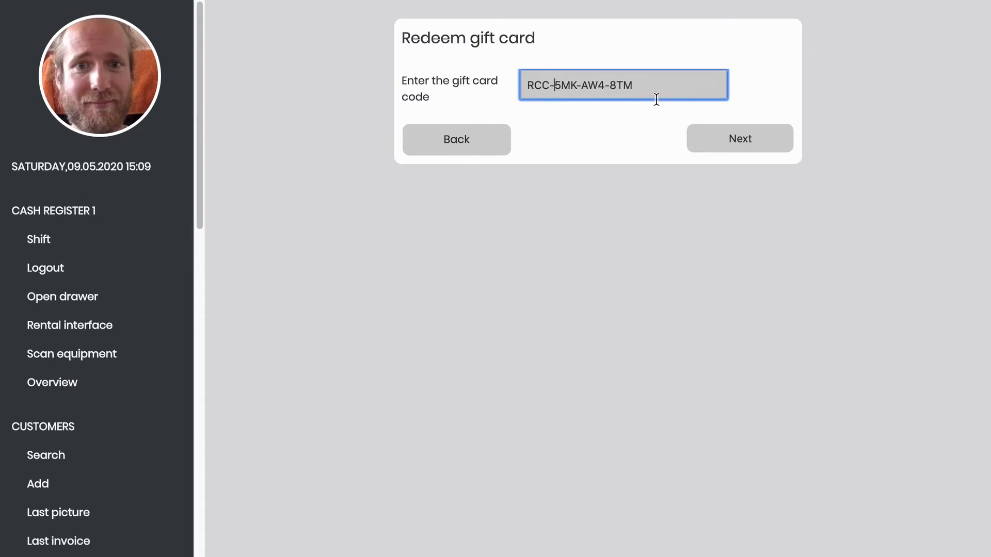
left_click(740, 143)
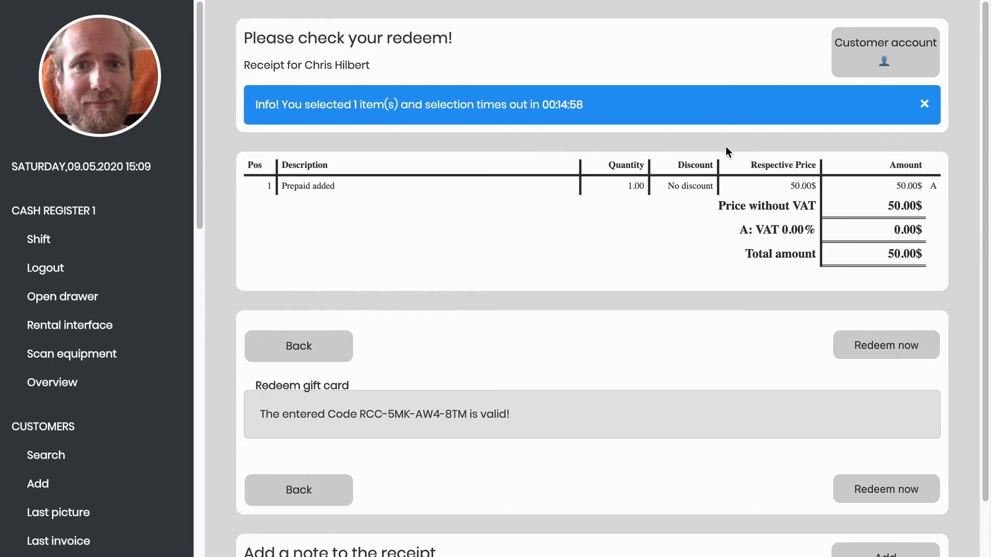
left_click(877, 345)
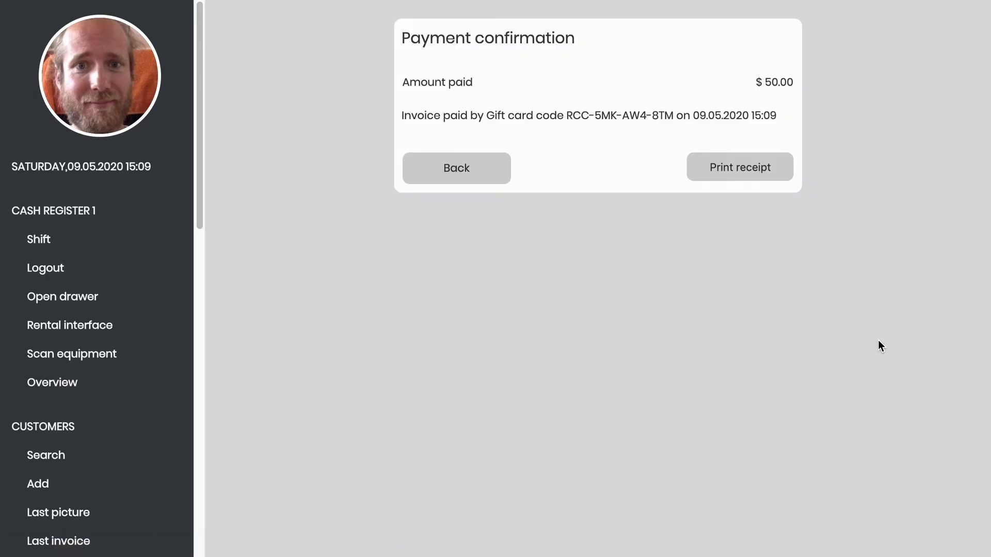
left_click(491, 180)
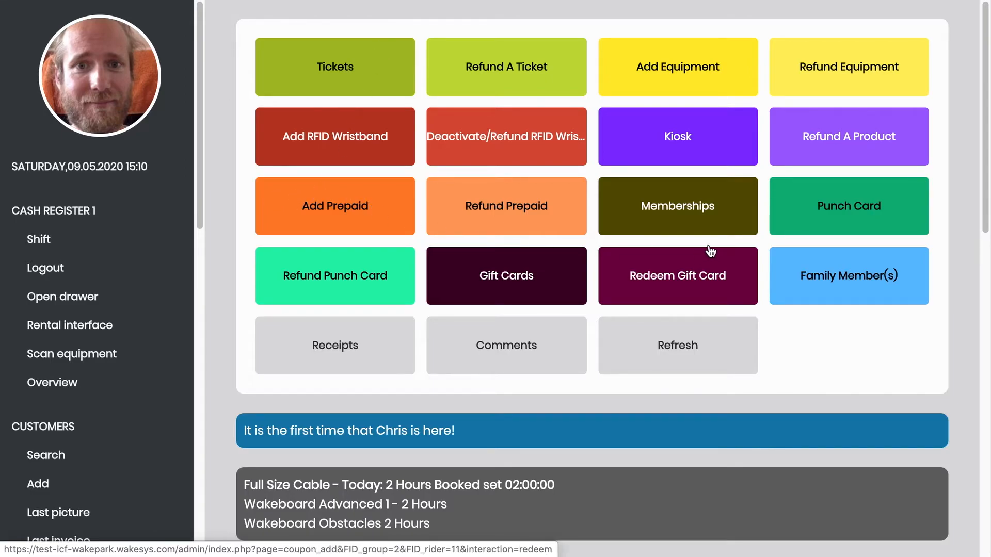
- Start a new family member with relation type Child (14 or younger)
left_click(861, 286)
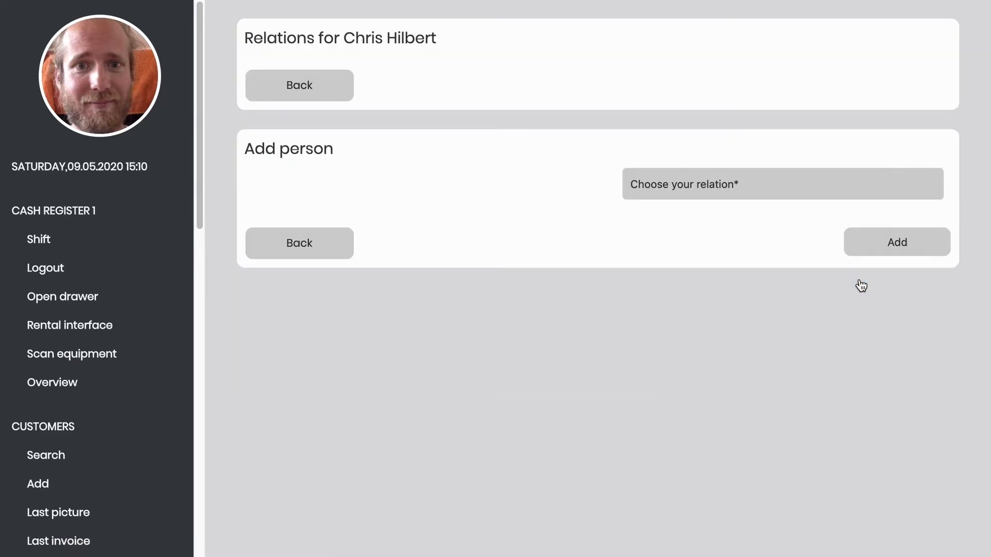
left_click(715, 186)
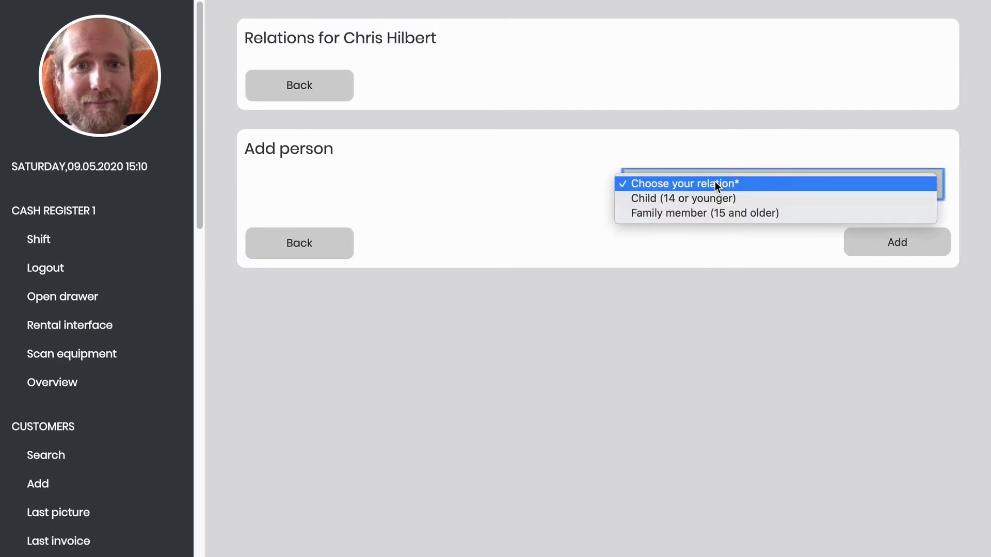
left_click(708, 204)
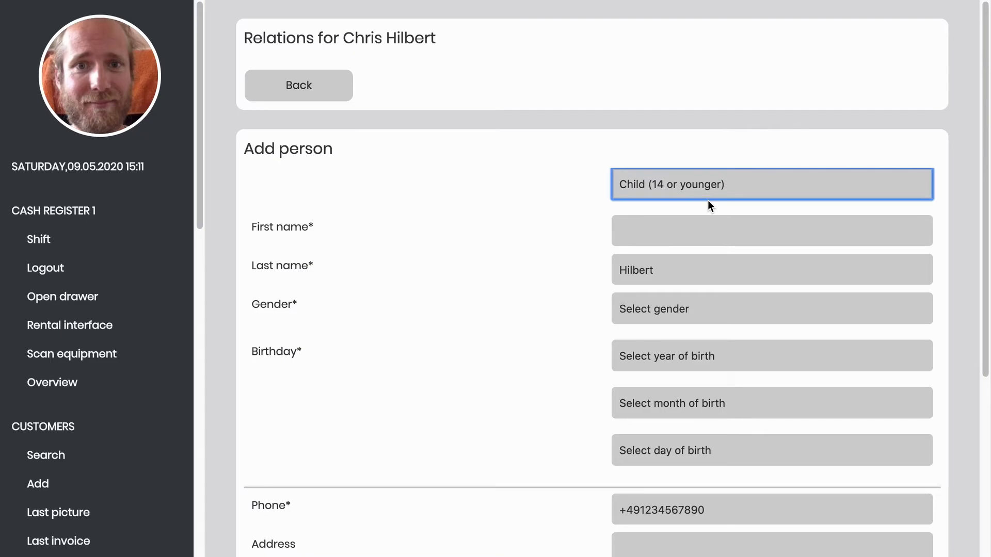
scroll(708, 205, "down", 5)
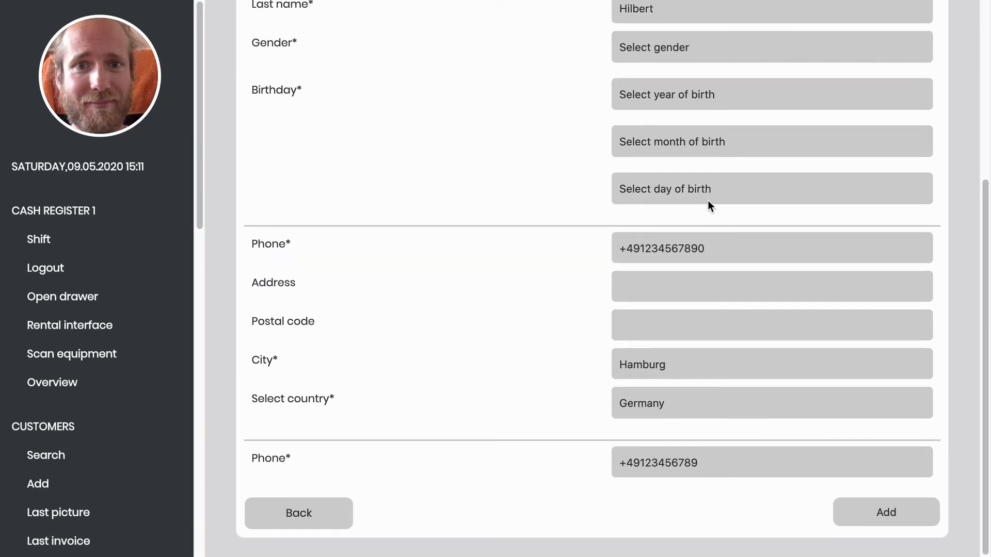
scroll(708, 205, "up", 3)
scroll(707, 206, "up", 1)
- Enter the child's first name and set the gender to Female
left_click(662, 161)
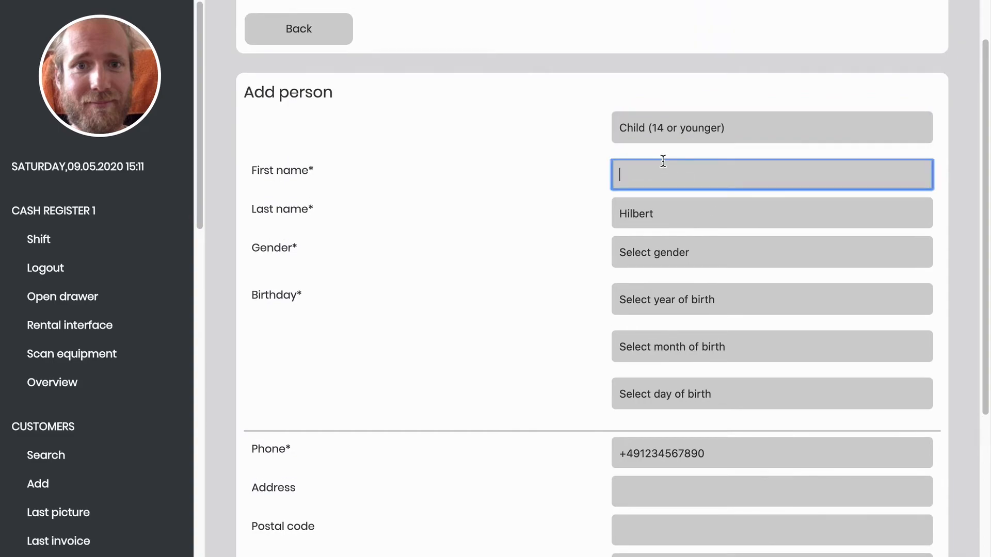
type("Anna")
left_click(679, 242)
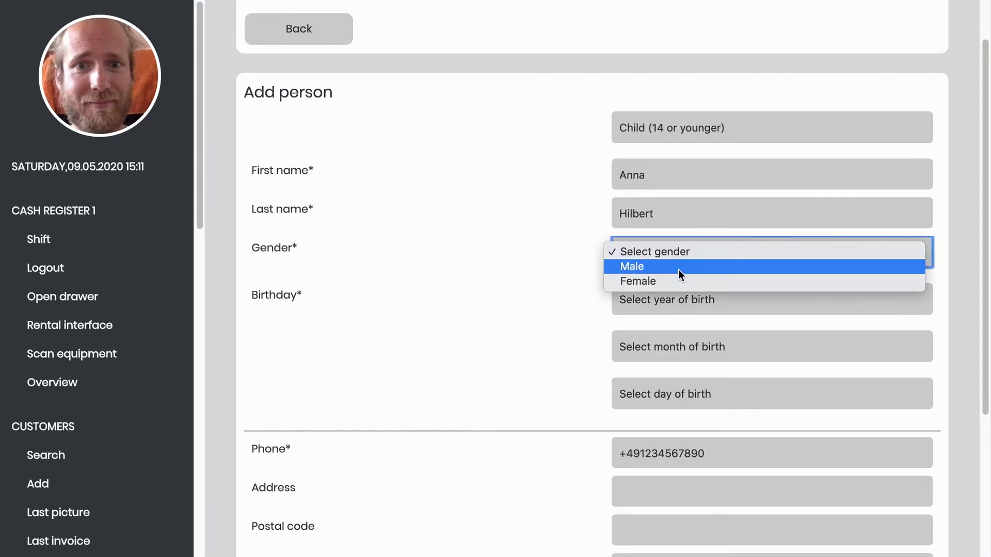
left_click(673, 281)
- Set the birthday to 3 April 2012, add the child, and return to the customer's page
left_click(671, 302)
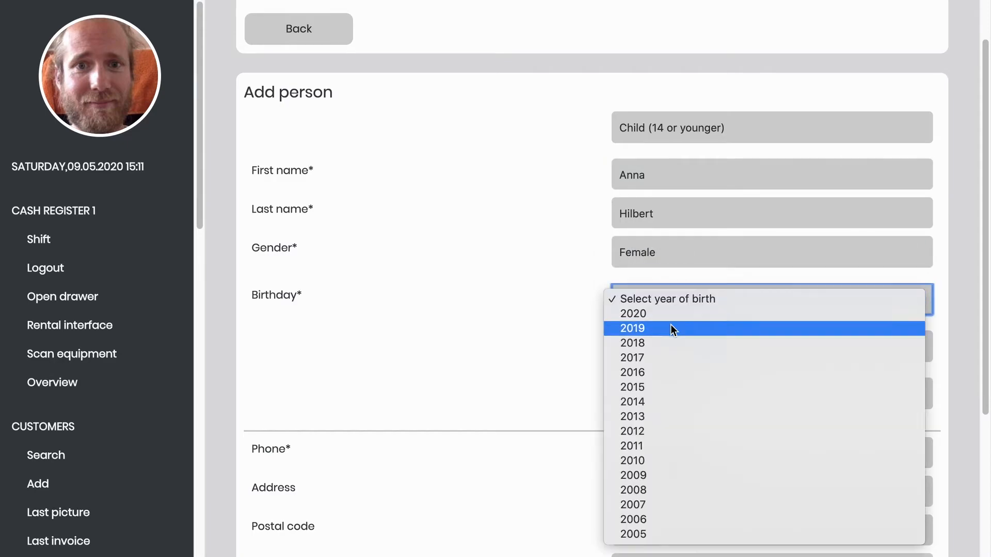
left_click(670, 434)
left_click(670, 354)
left_click(670, 403)
left_click(685, 397)
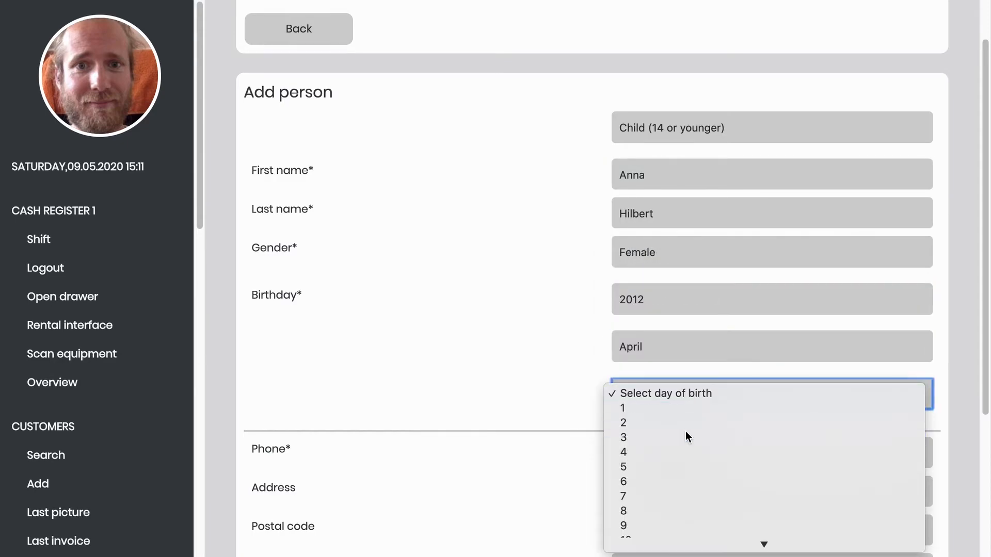
left_click(685, 435)
scroll(685, 431, "down", 1)
scroll(685, 431, "down", 4)
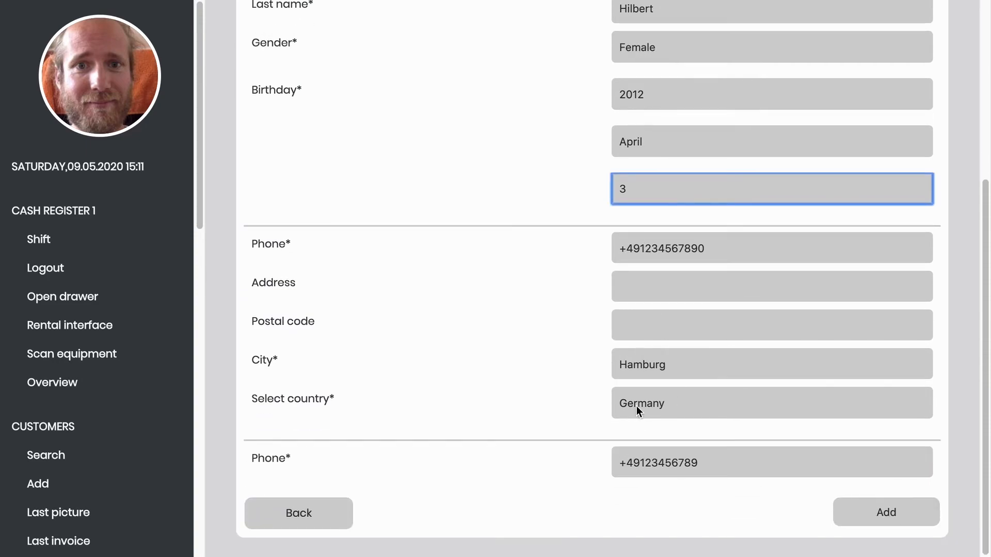
left_click(853, 516)
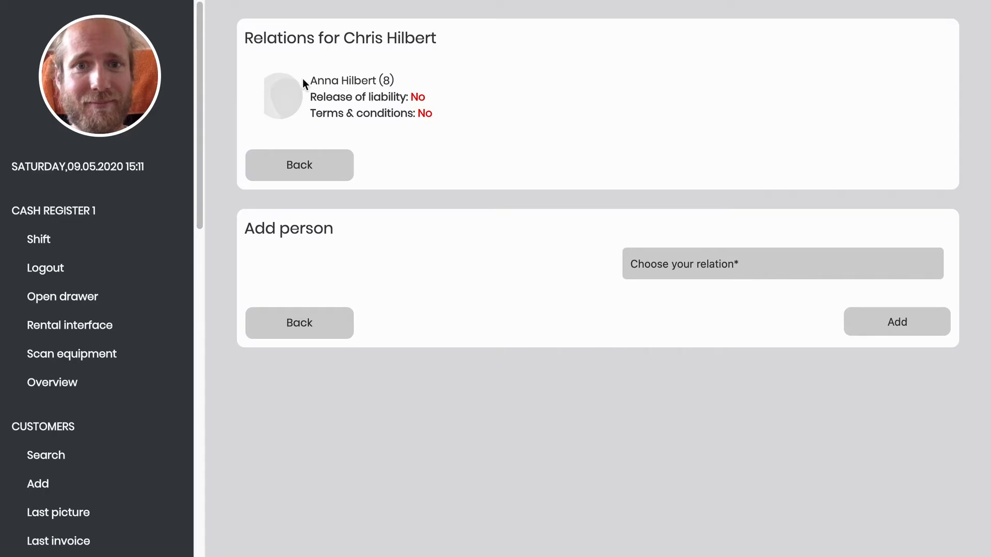
left_click(303, 324)
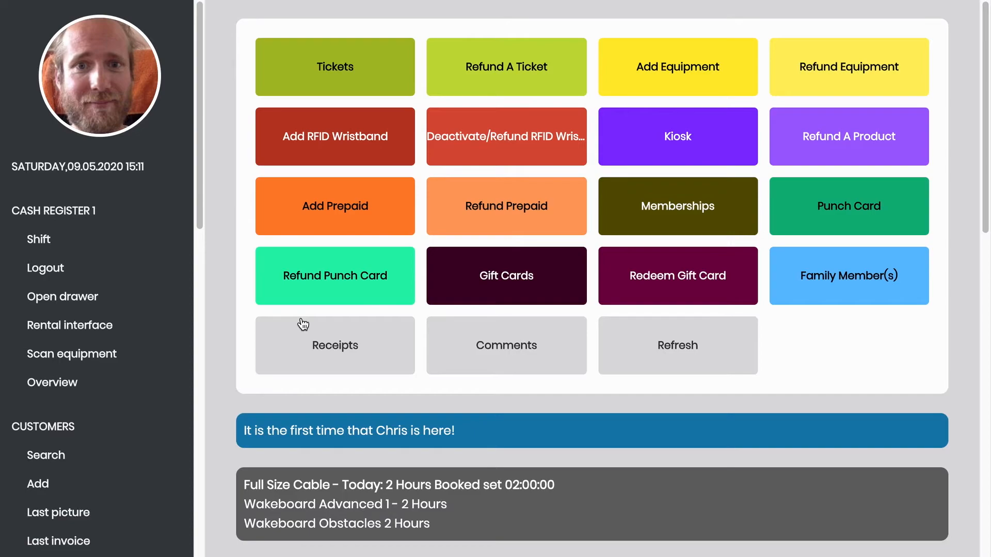
scroll(303, 323, "down", 4)
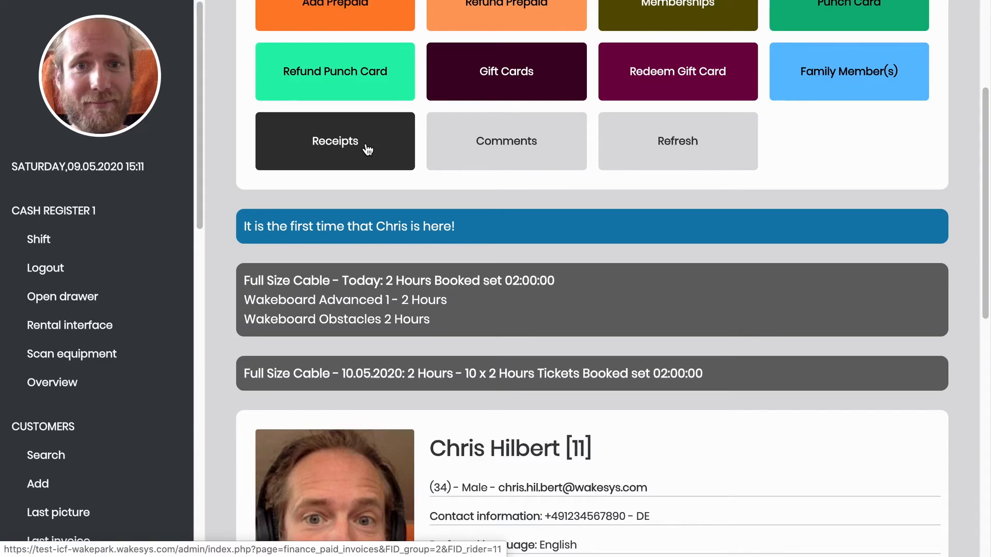
left_click(367, 150)
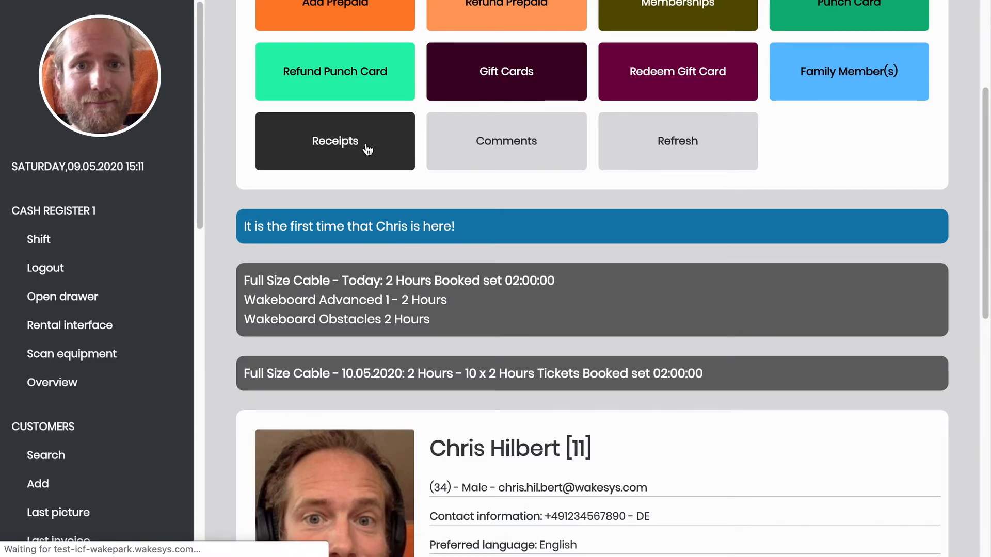
scroll(342, 139, "down", 3)
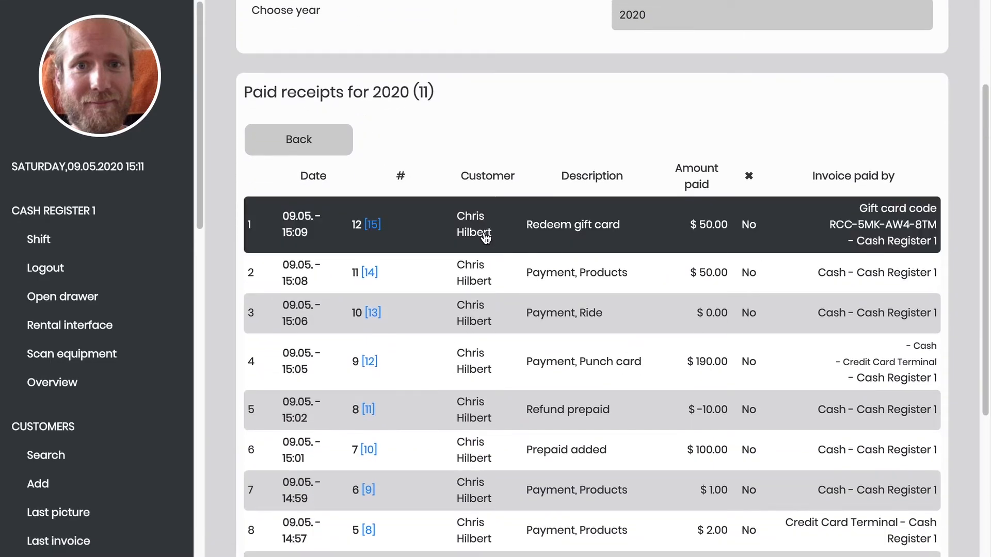
left_click(485, 236)
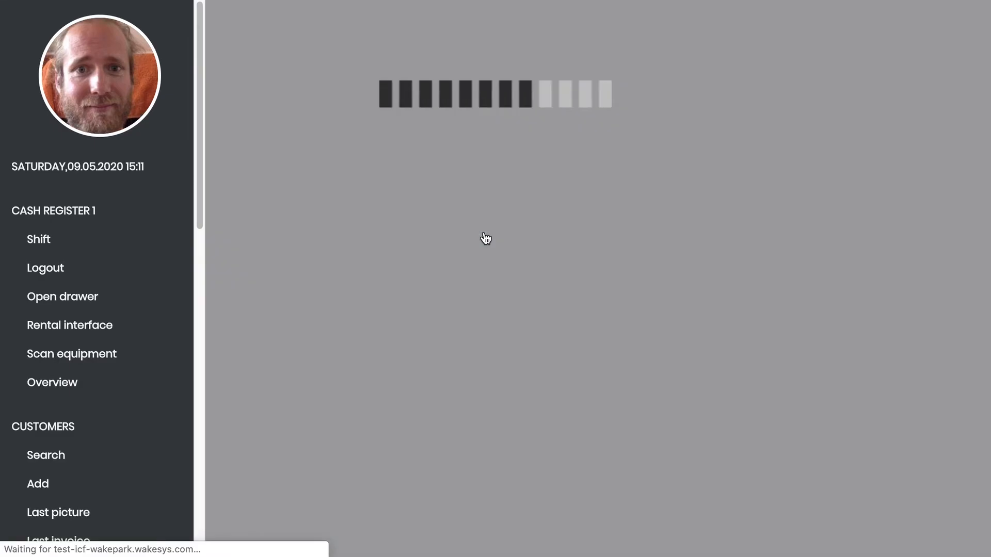
scroll(486, 237, "down", 5)
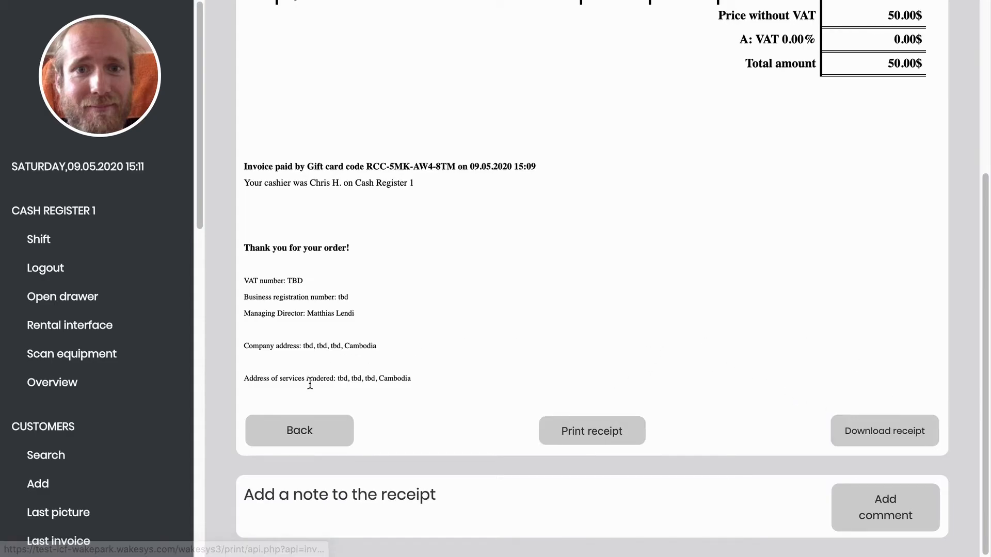
left_click(302, 428)
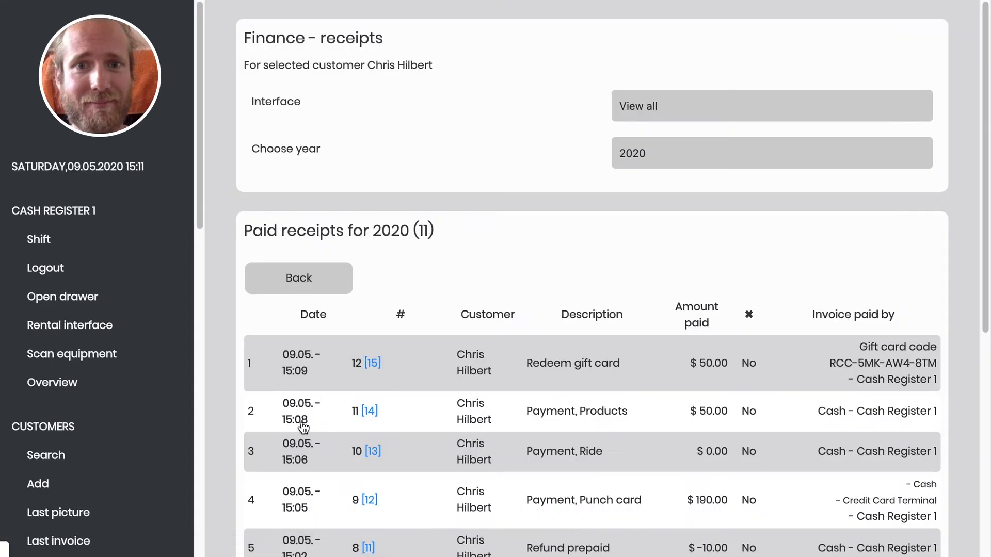
left_click(308, 275)
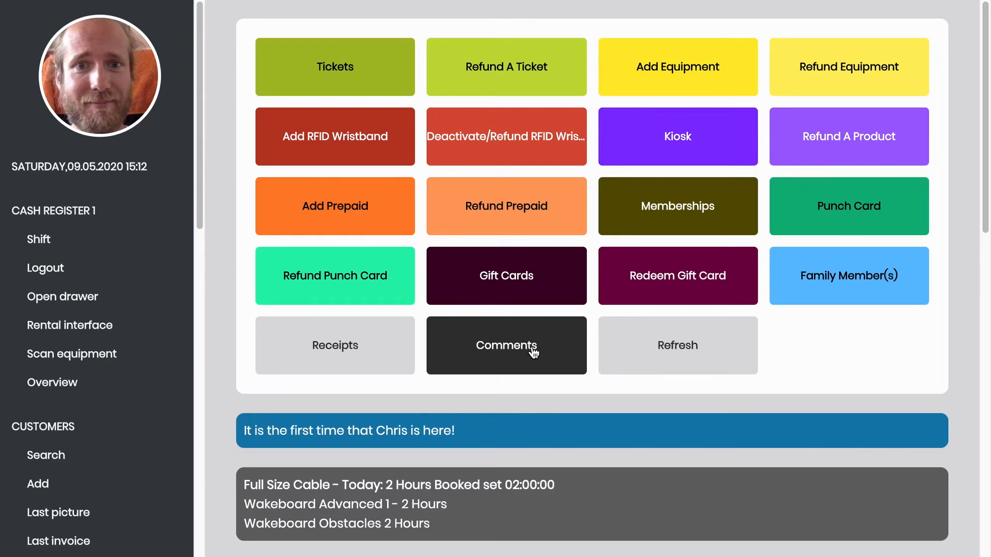
- Save a 'lorem ipsum' comment in the customer's Comments section
left_click(533, 352)
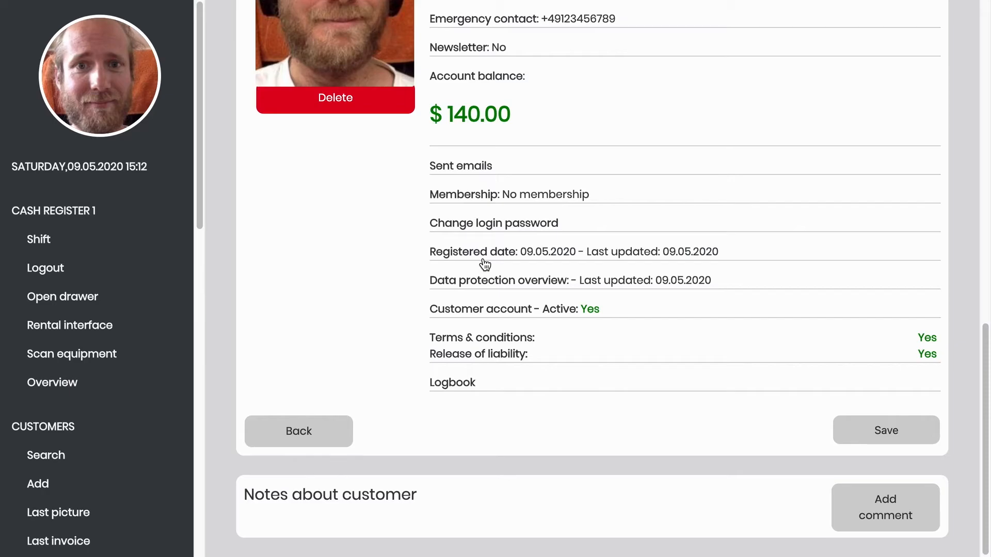
left_click(837, 534)
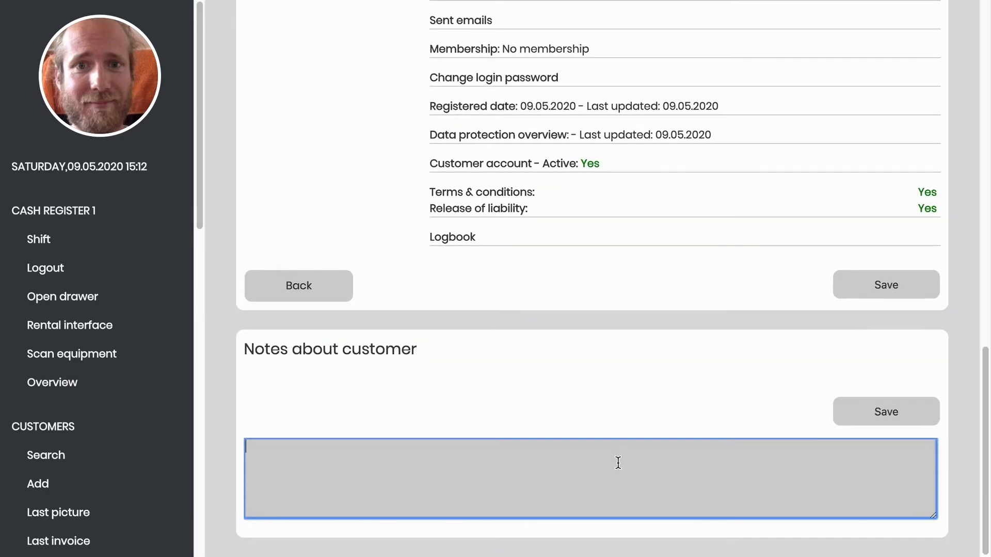
type("lorem ipsum")
left_click(887, 413)
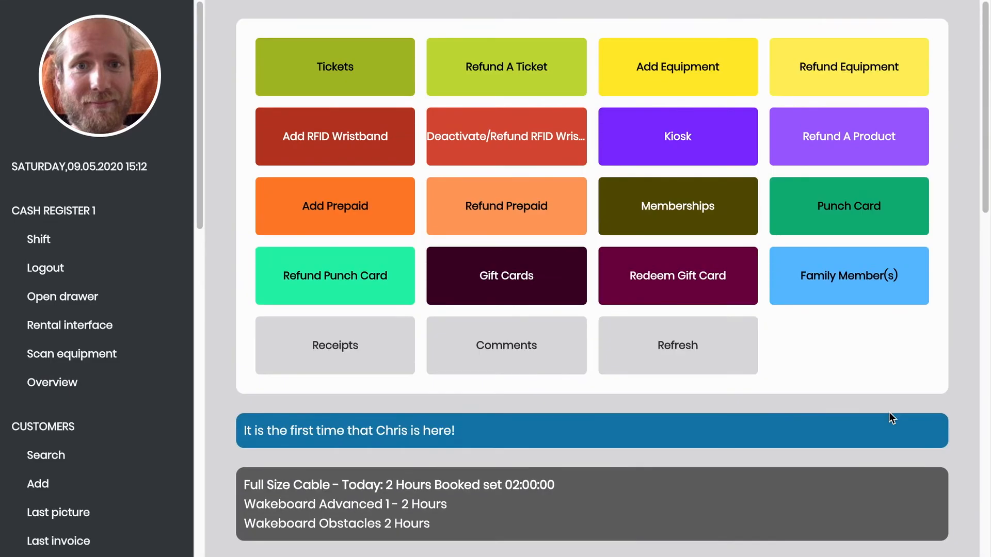
scroll(888, 412, "down", 2)
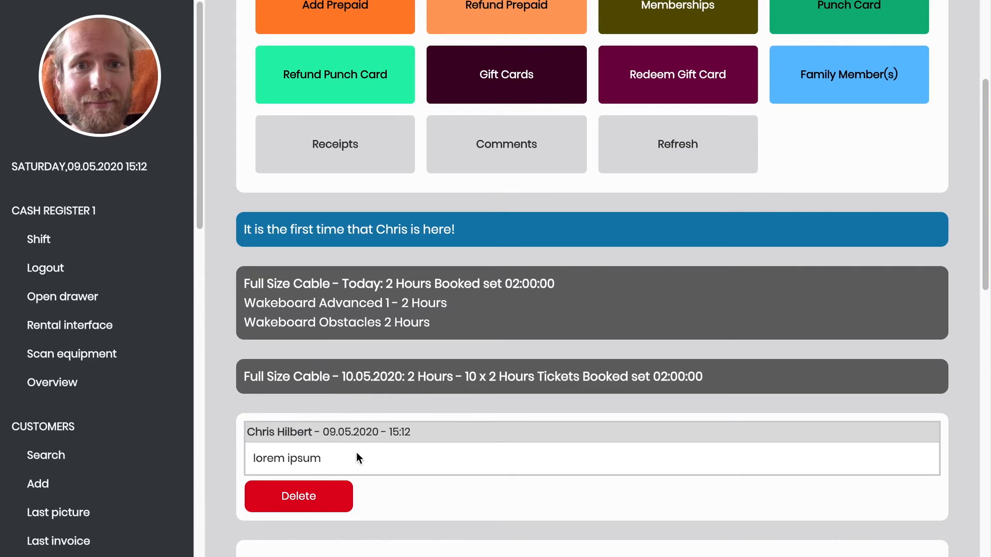
scroll(356, 457, "down", 8)
scroll(358, 459, "down", 1)
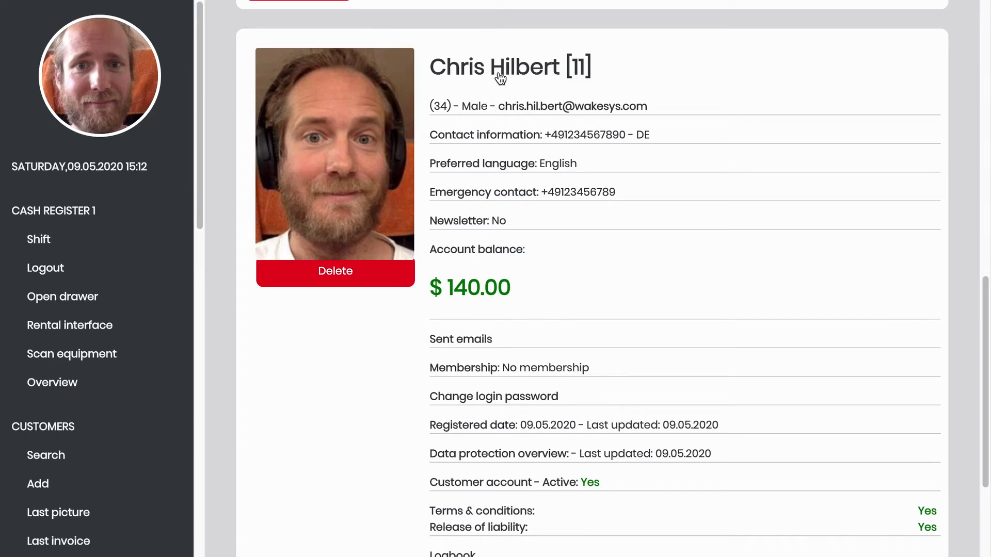
left_click(546, 71)
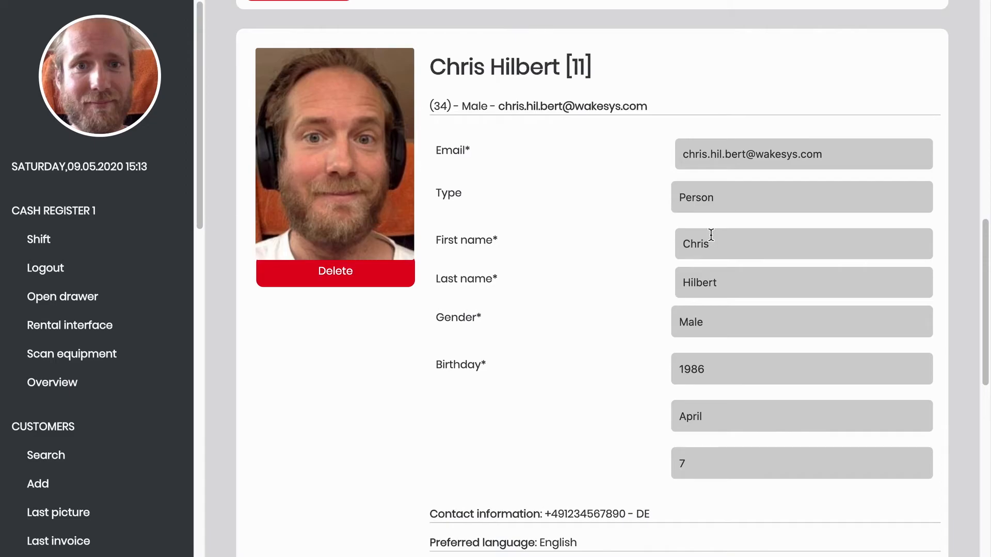
scroll(482, 104, "down", 1)
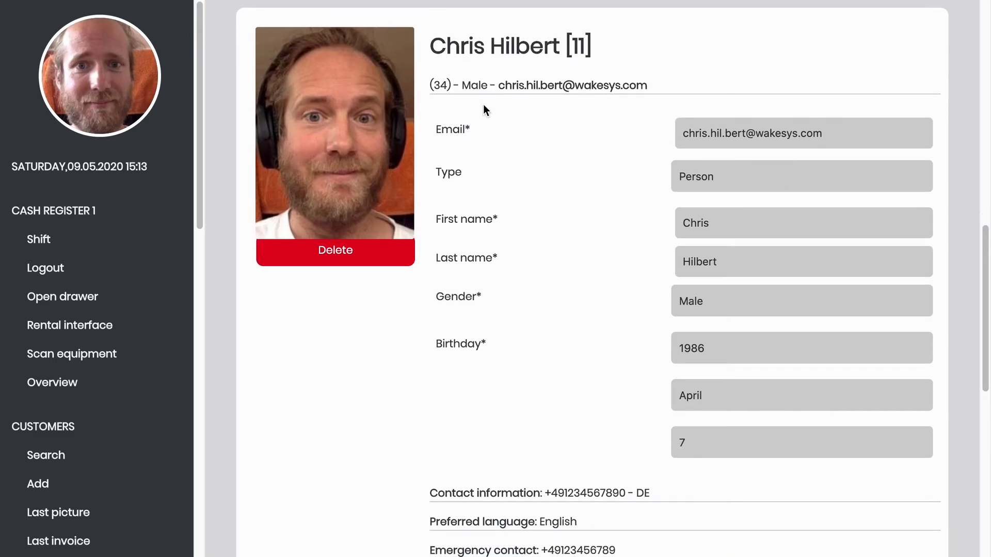
left_click(472, 91)
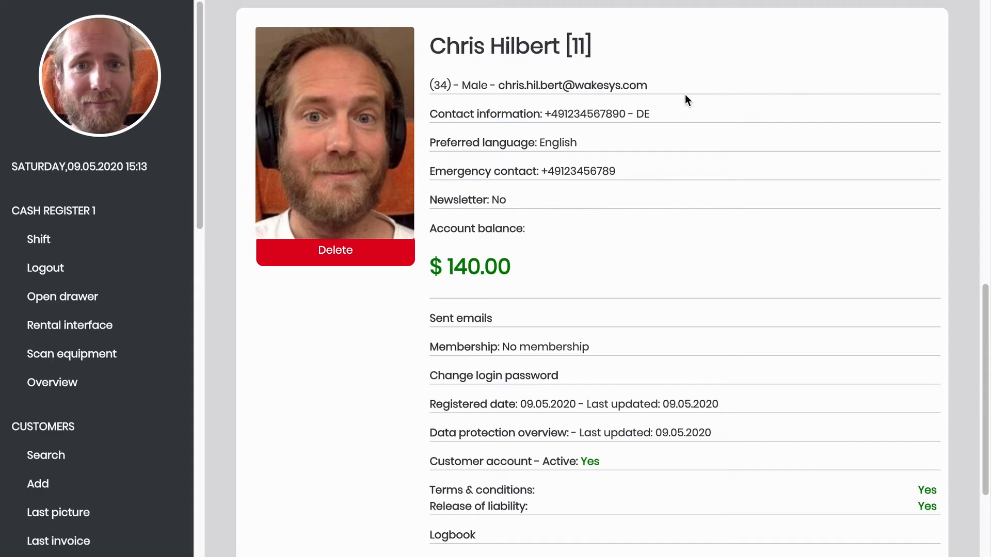
left_click(470, 381)
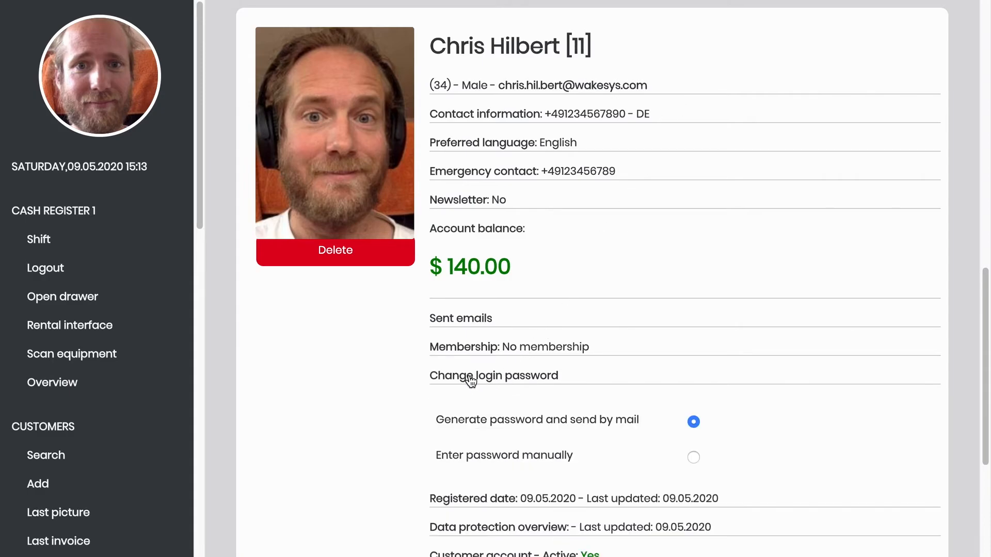
scroll(471, 380, "down", 2)
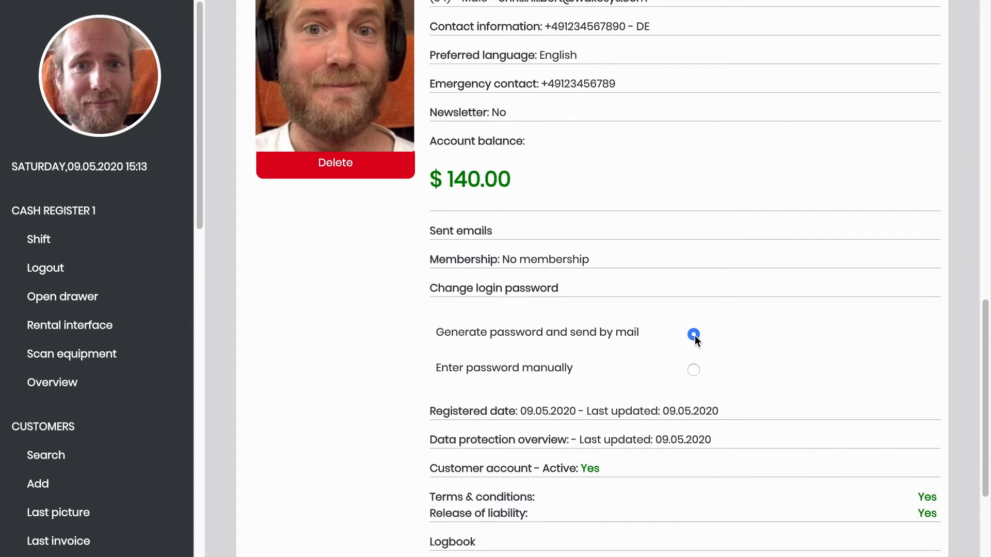
left_click(694, 373)
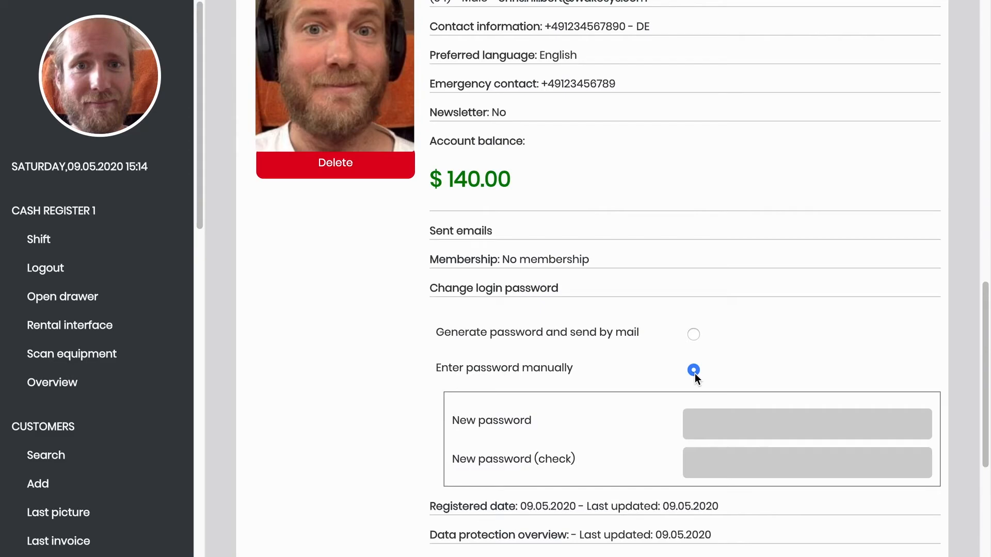
left_click(730, 435)
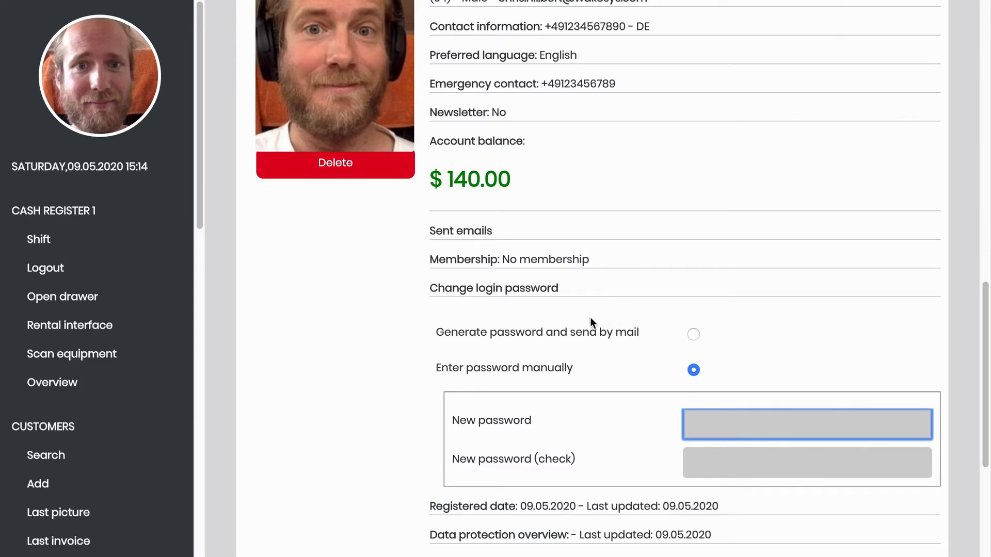
left_click(550, 292)
scroll(551, 294, "up", 2)
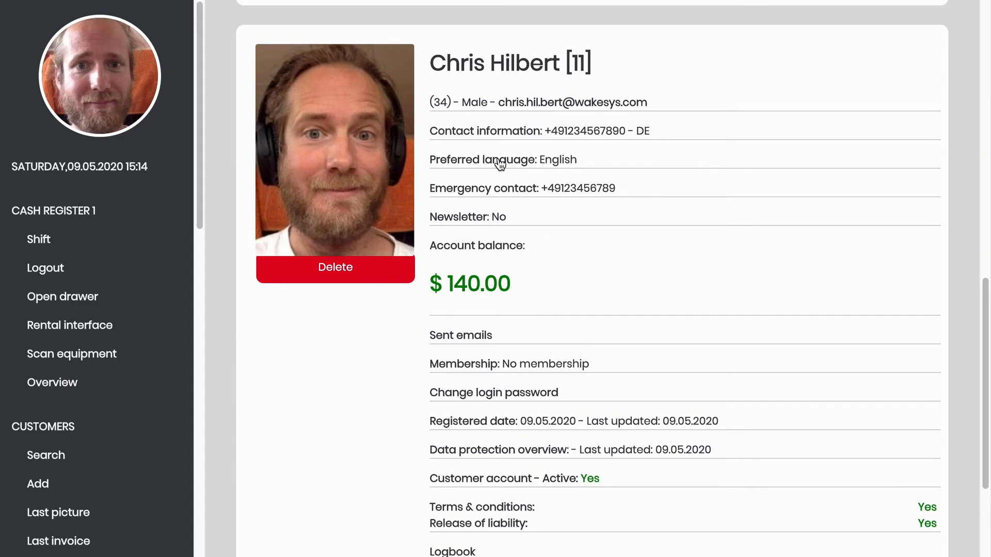
scroll(499, 204, "down", 2)
scroll(498, 208, "down", 2)
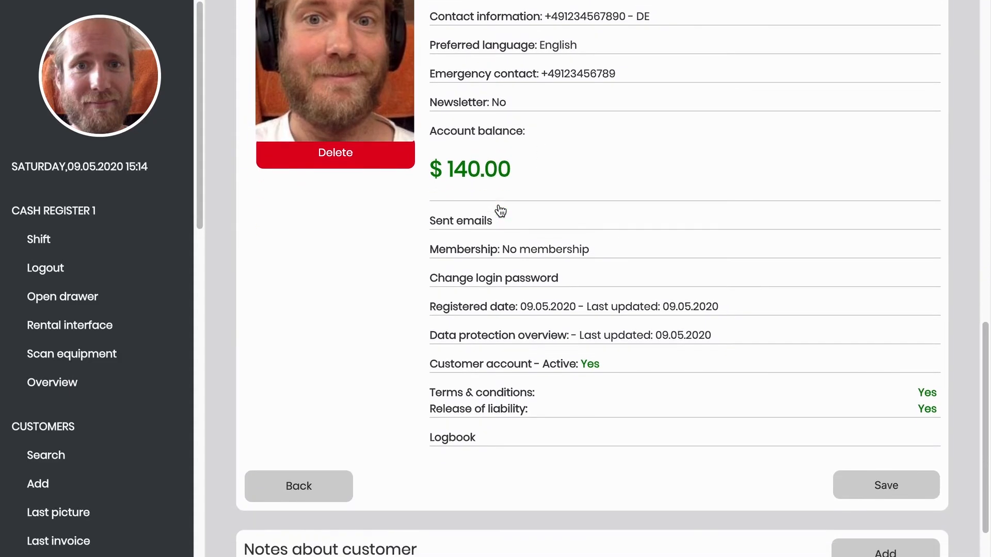
- Preview the gift card and booking confirmation emails, then show the Registered date history
left_click(461, 198)
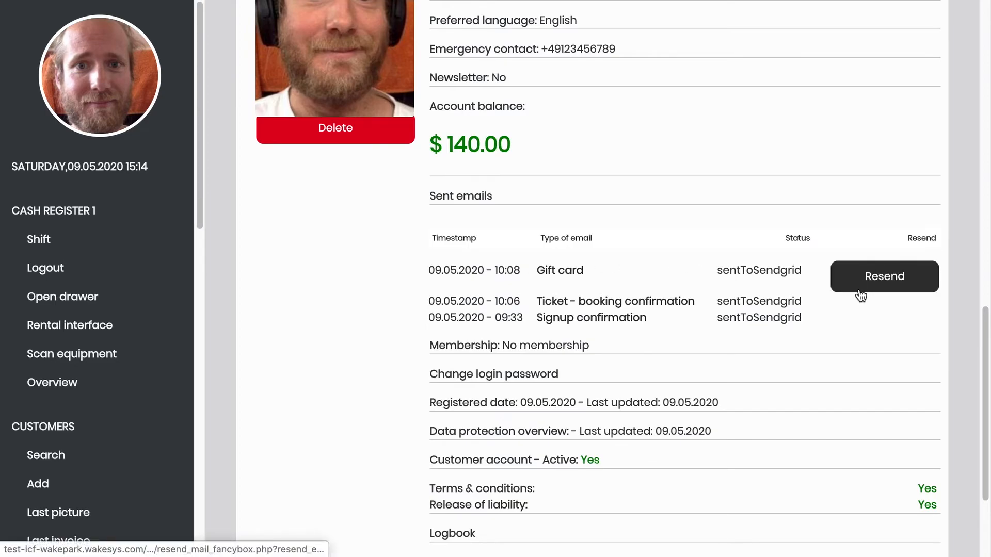
left_click(564, 277)
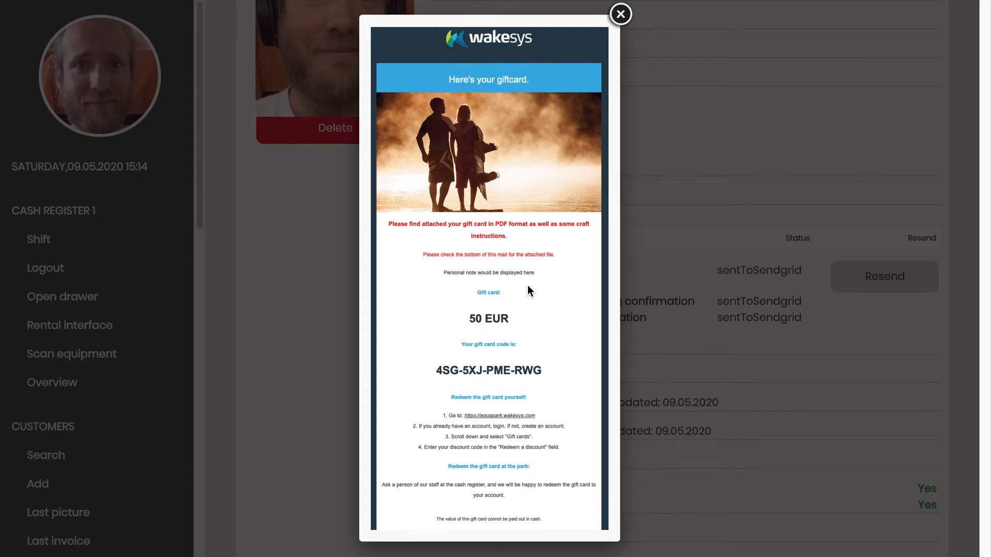
left_click(621, 15)
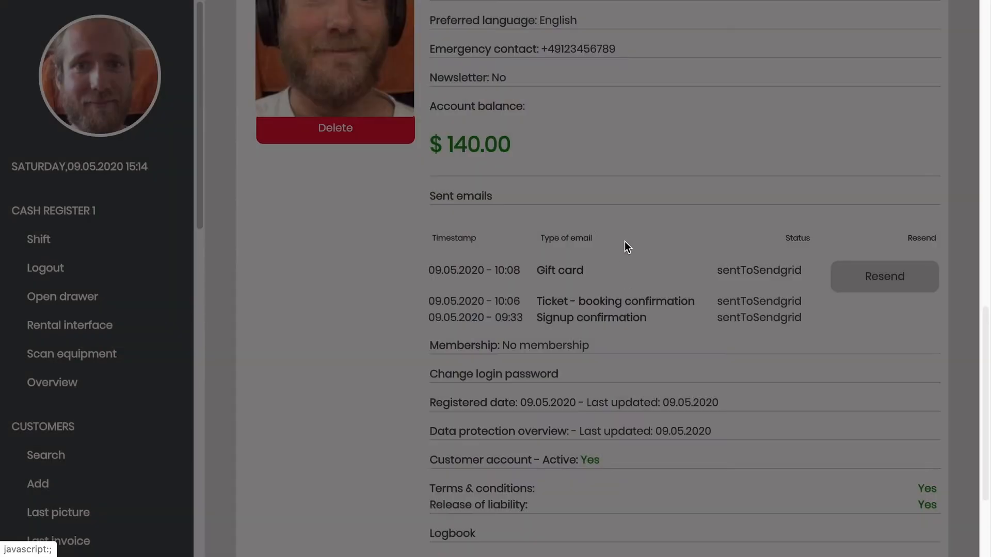
left_click(603, 303)
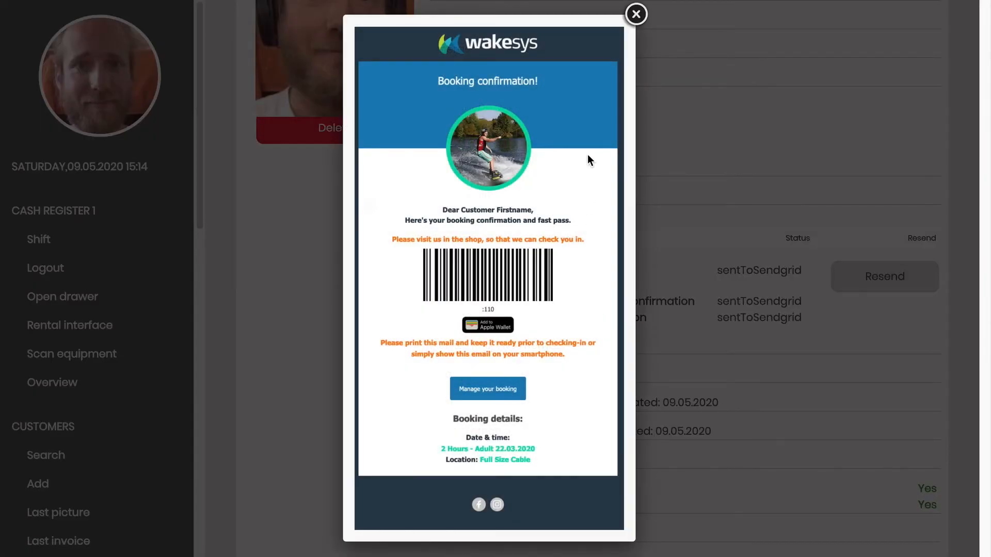
left_click(635, 16)
scroll(563, 361, "down", 2)
scroll(563, 361, "down", 2)
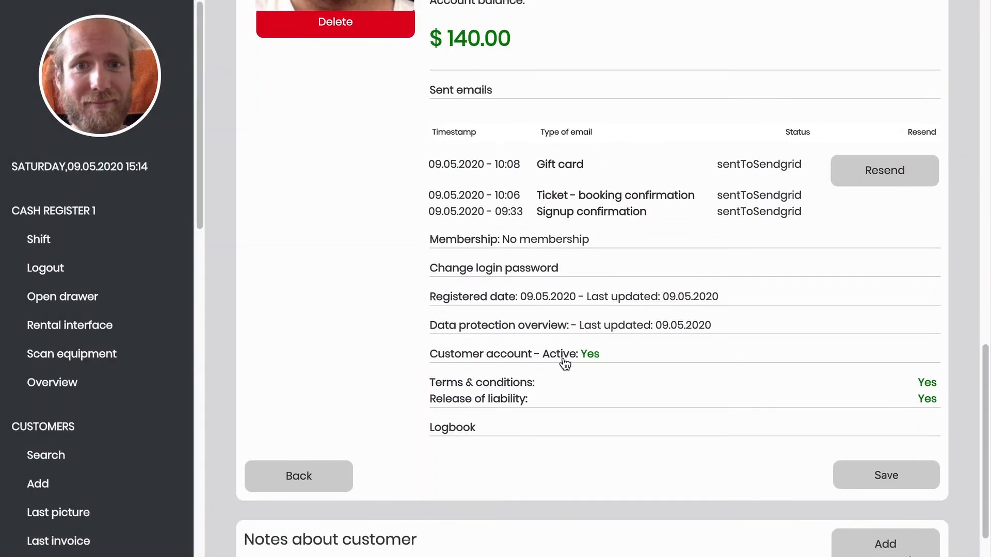
left_click(514, 302)
- Open Data protection overview and choose Delete under Delete your account
scroll(516, 361, "down", 2)
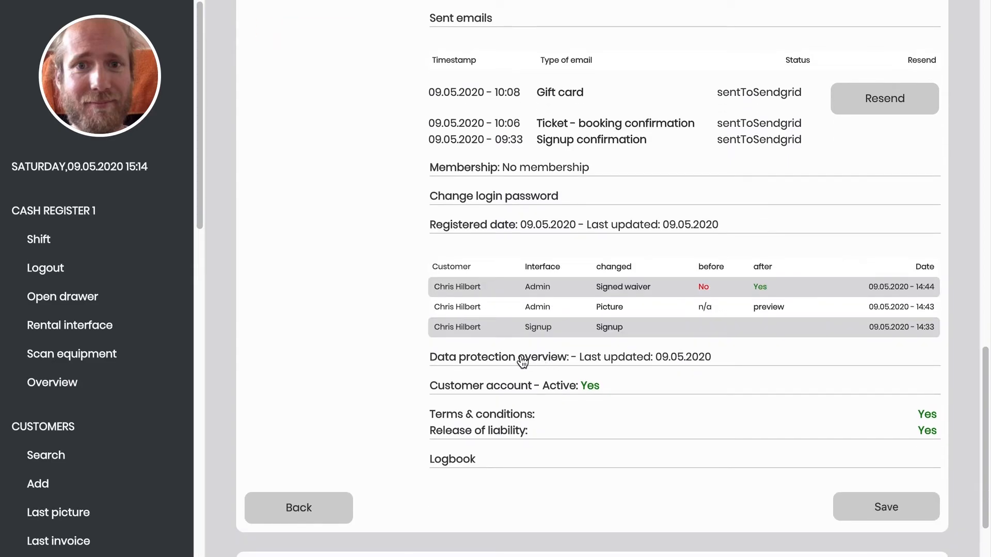
left_click(522, 361)
scroll(466, 292, "down", 4)
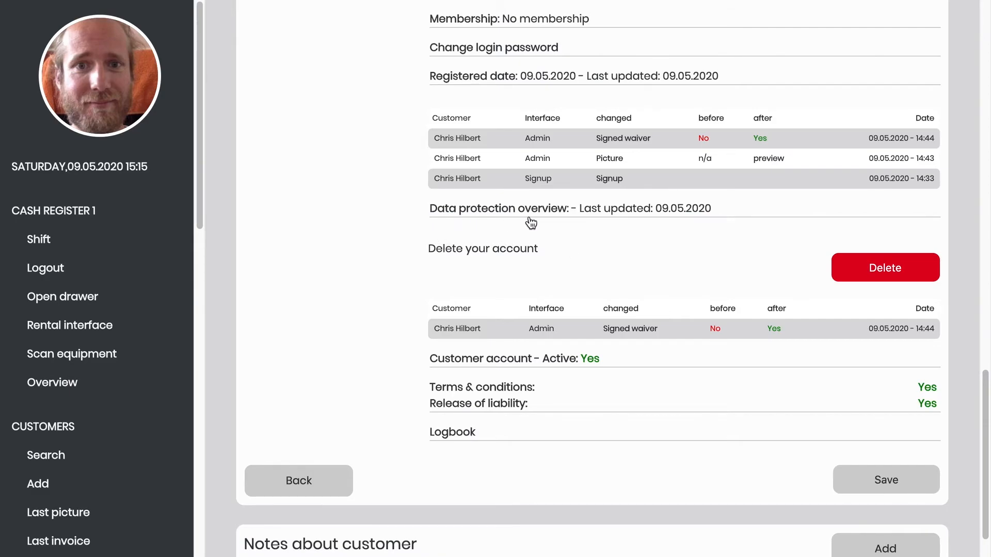
left_click(886, 268)
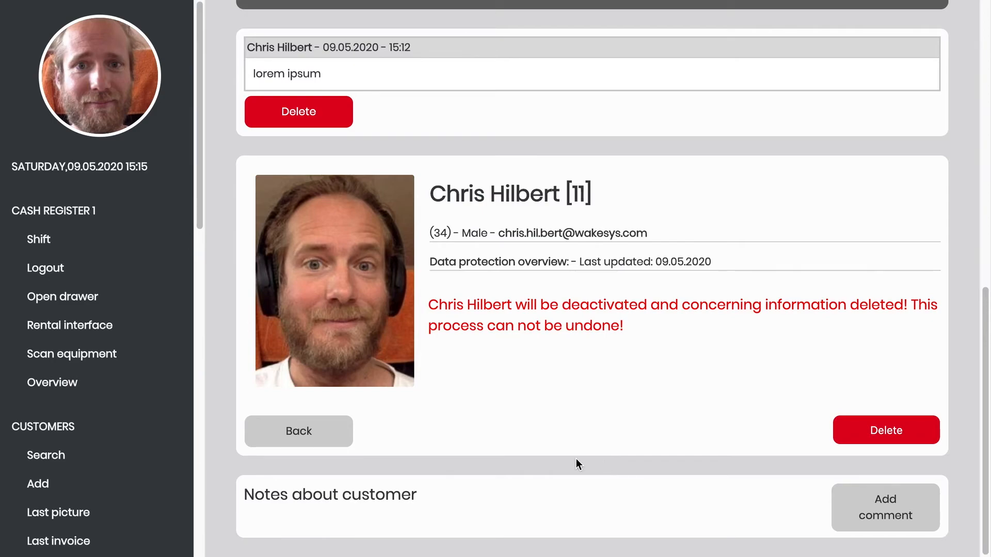
- Back out of the deactivation confirmation page to the customer search list, keeping the customer
left_click(310, 430)
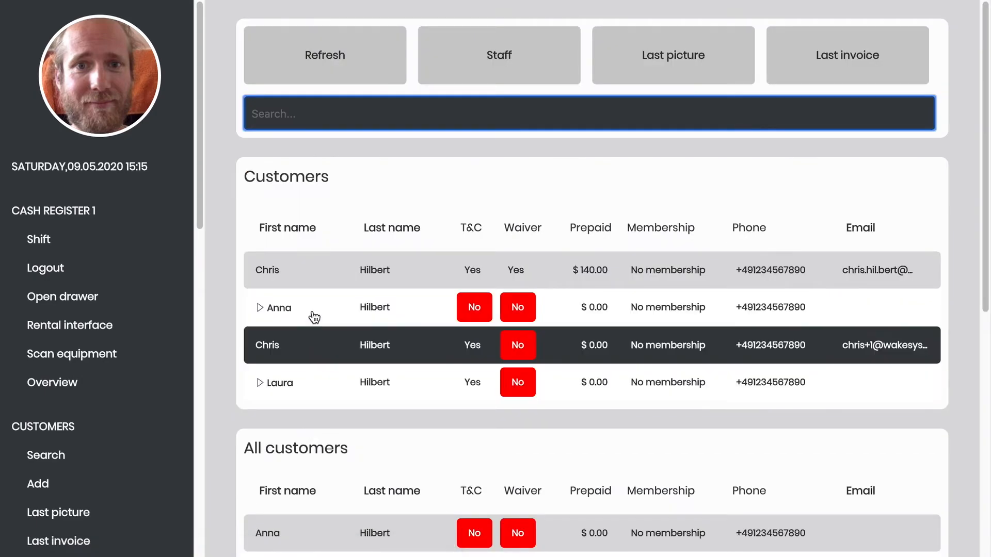
- Untick Activate on the customer with the $140.00 prepaid balance and save
left_click(298, 277)
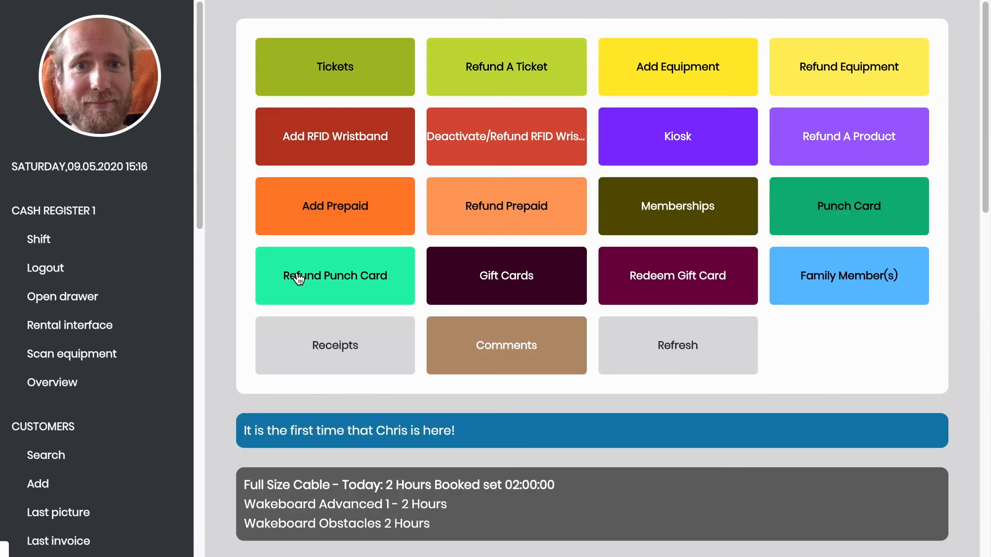
scroll(298, 276, "down", 15)
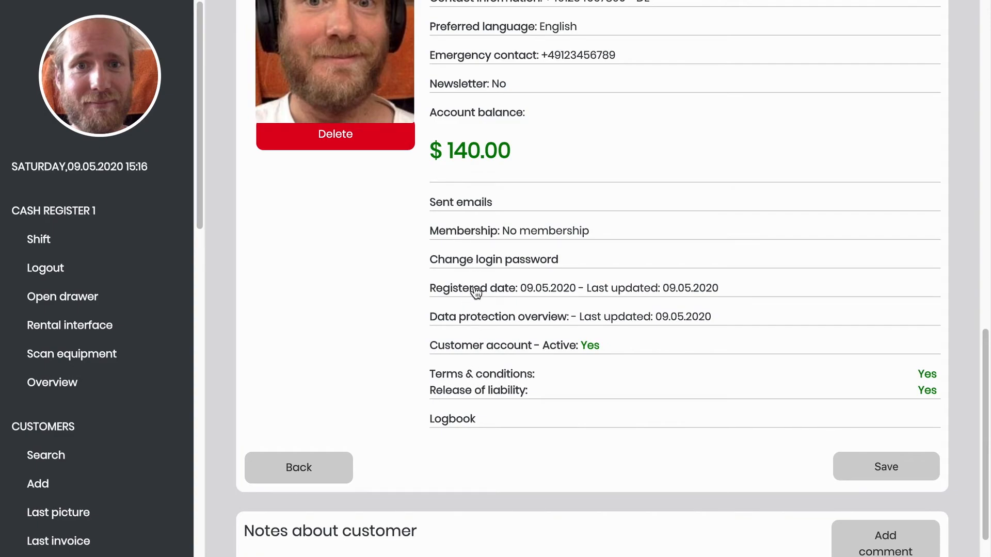
left_click(483, 351)
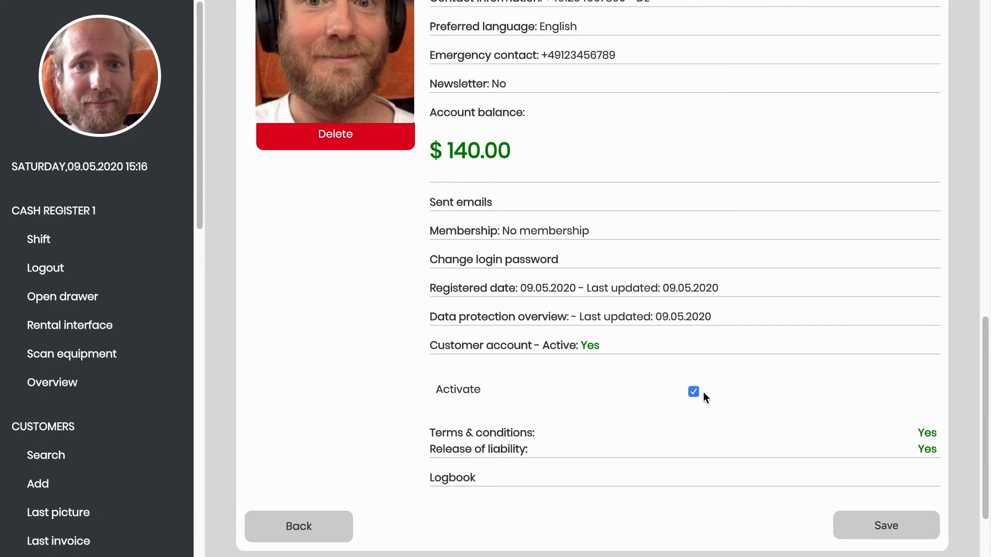
left_click(857, 523)
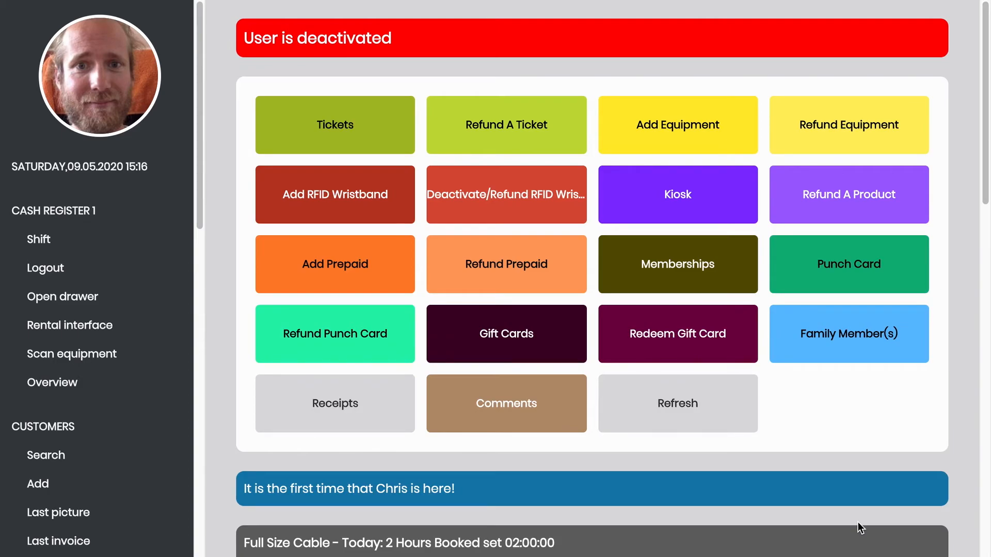
- Re-tick Activate from the 'User is deactivated' banner and save the customer account
scroll(857, 521, "down", 5)
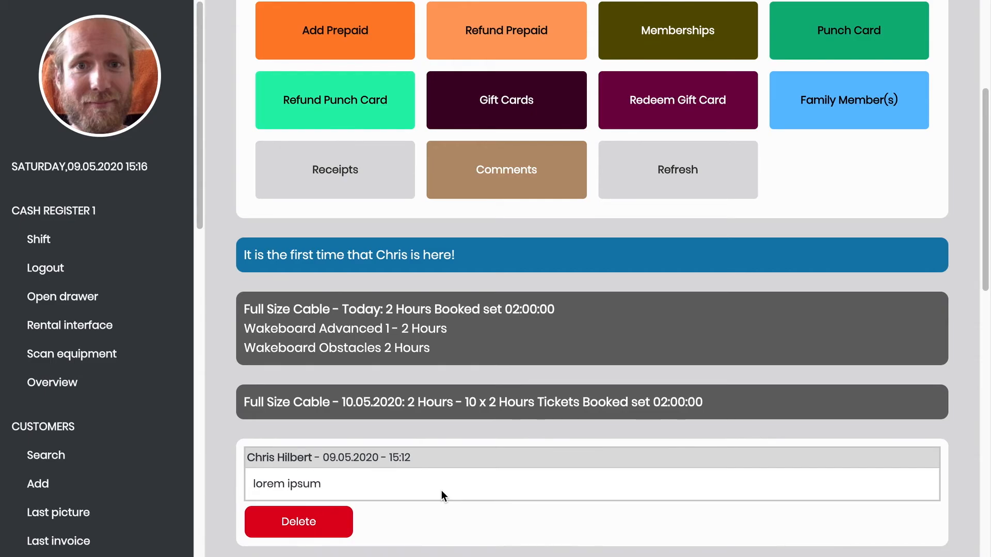
scroll(442, 490, "up", 5)
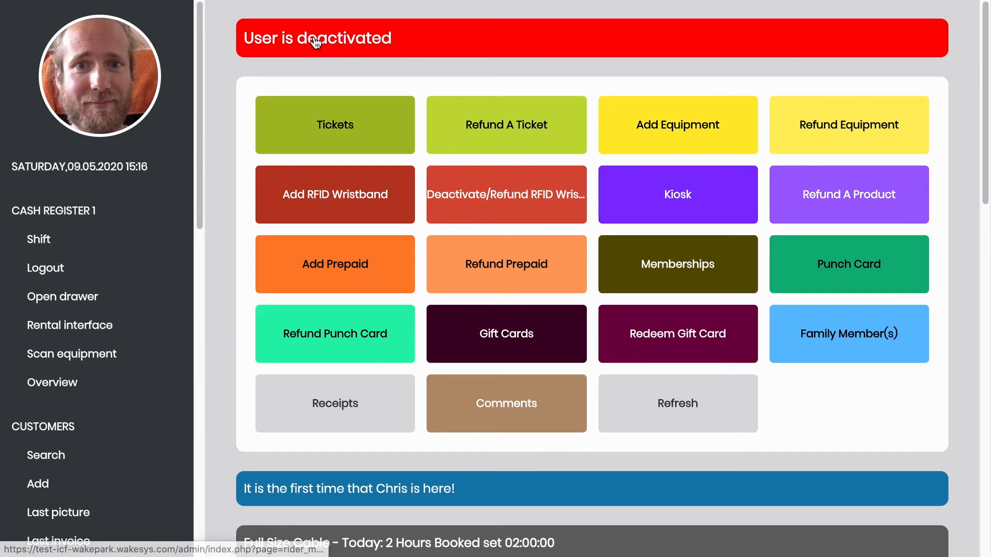
left_click(315, 41)
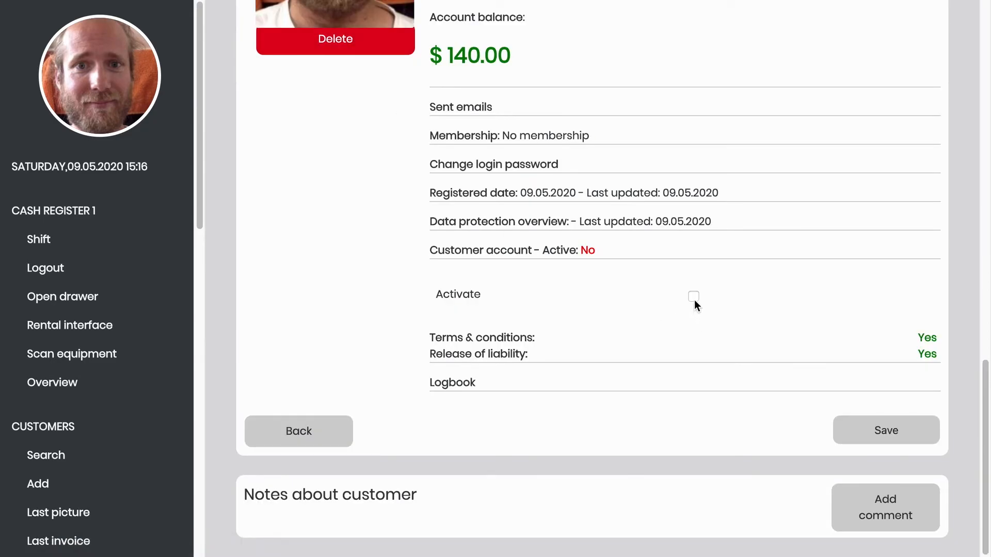
left_click(878, 426)
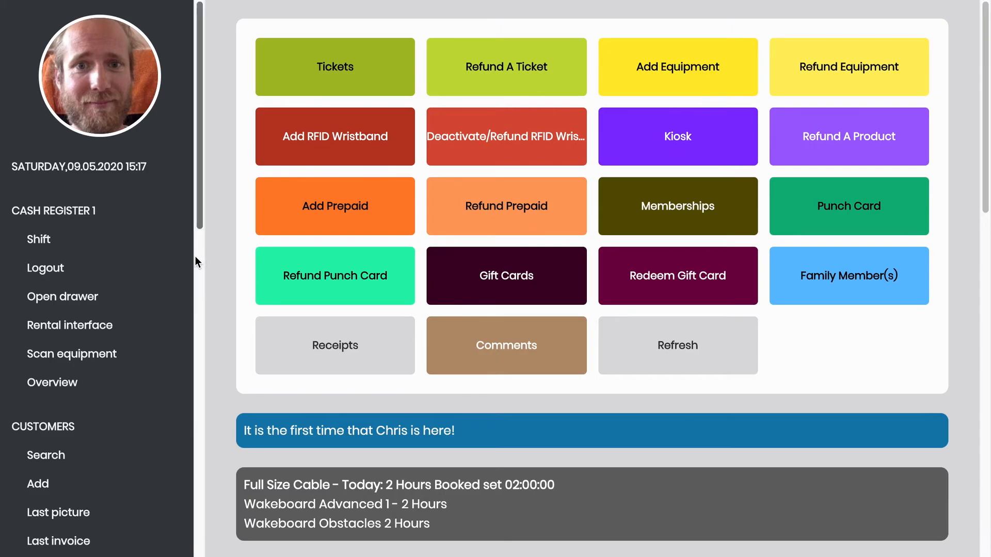
- Load the customer's rentals and hand out Wakeboard Advanced and Wakeboard Obstacles
left_click(114, 337)
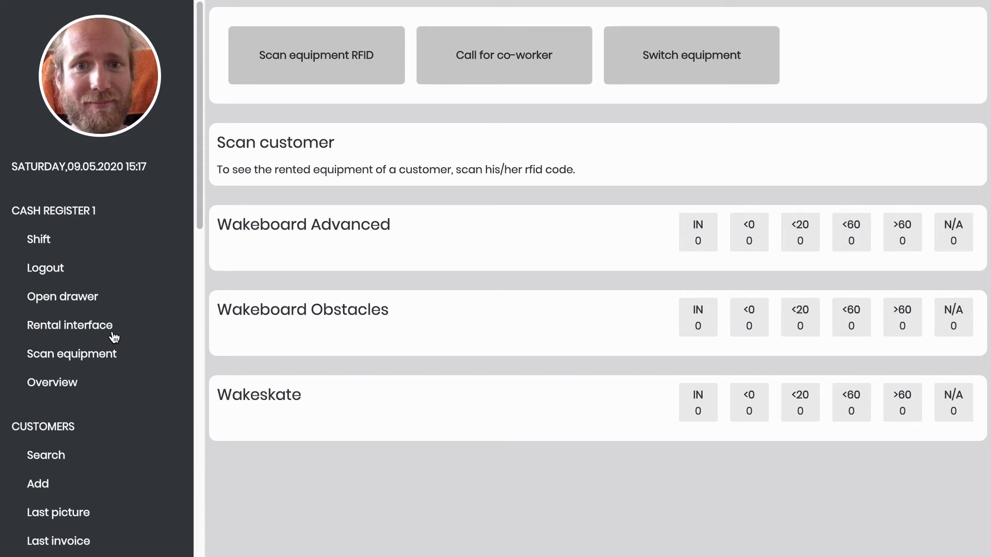
left_click(114, 336)
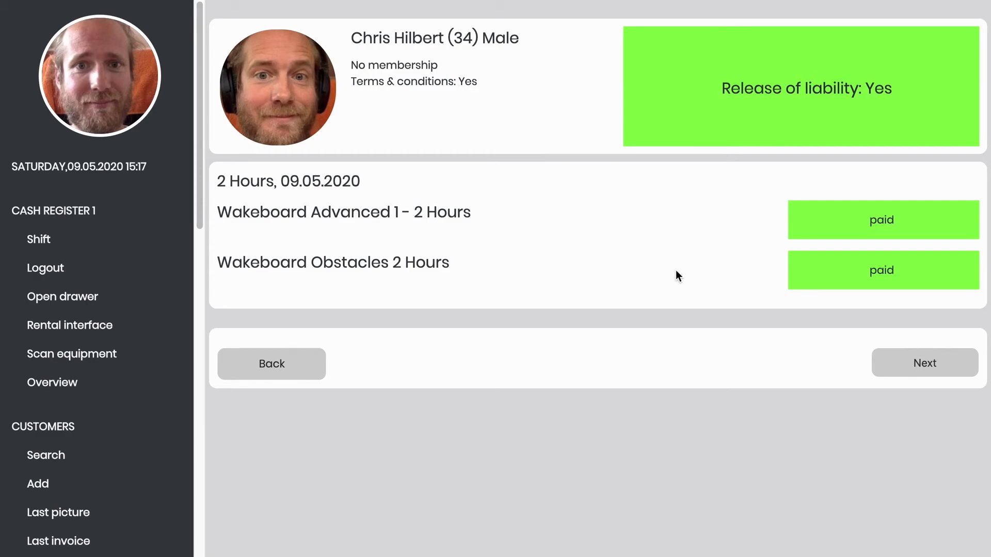
left_click(854, 227)
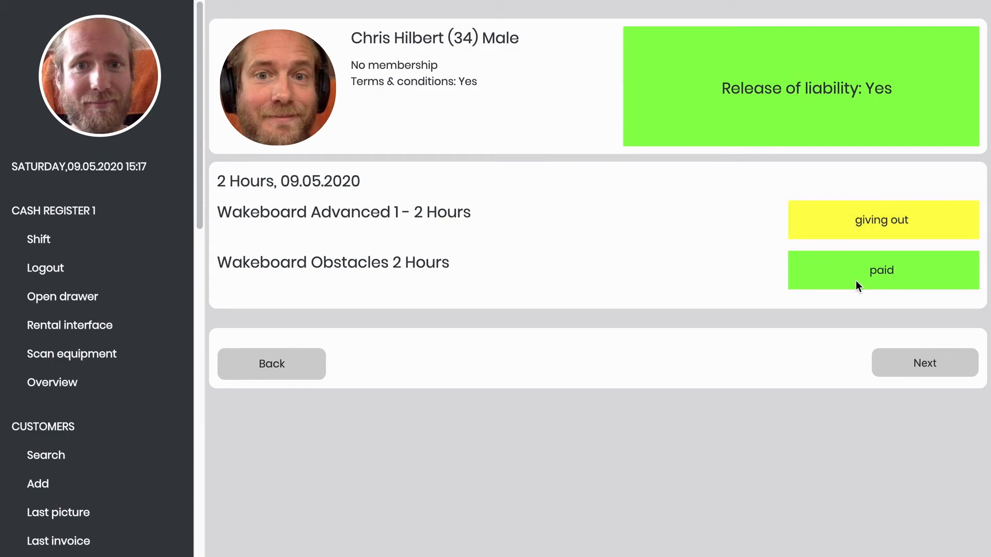
left_click(883, 273)
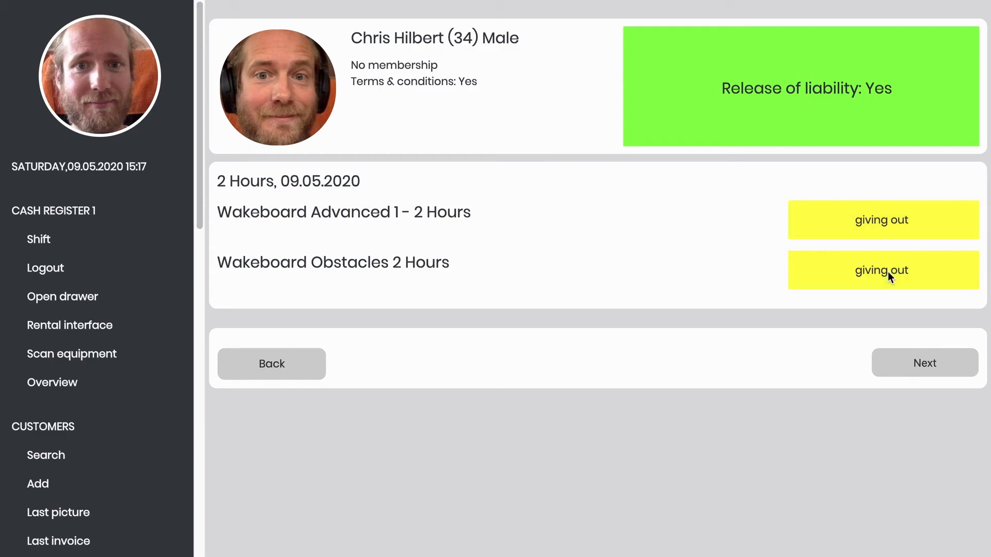
left_click(908, 368)
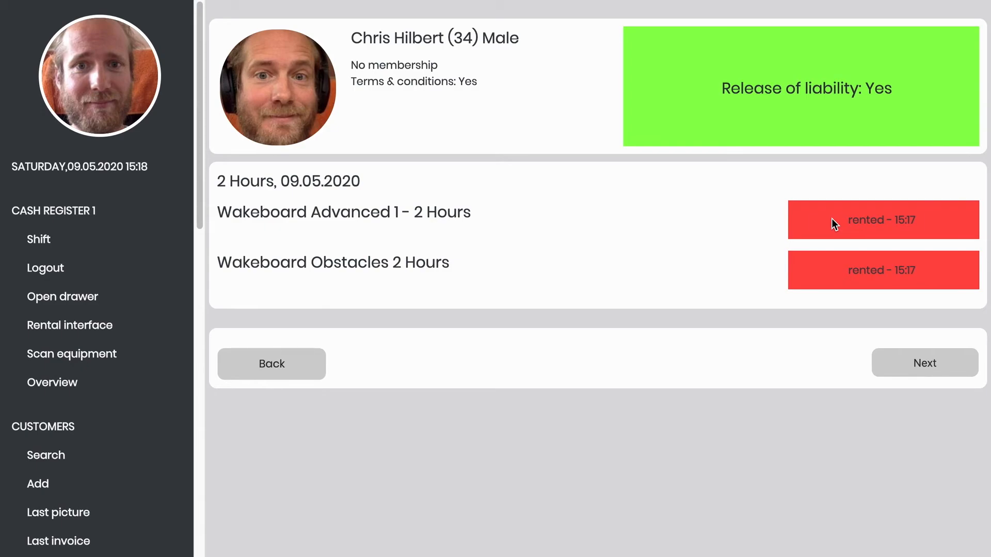
- Take back both rented wakeboards so every equipment count returns to 0
left_click(865, 213)
left_click(868, 276)
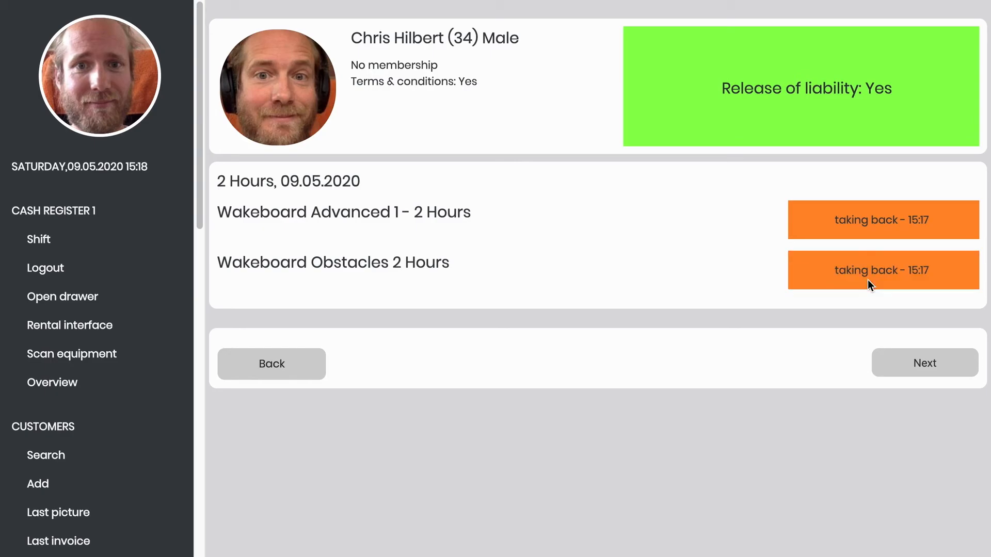
left_click(902, 370)
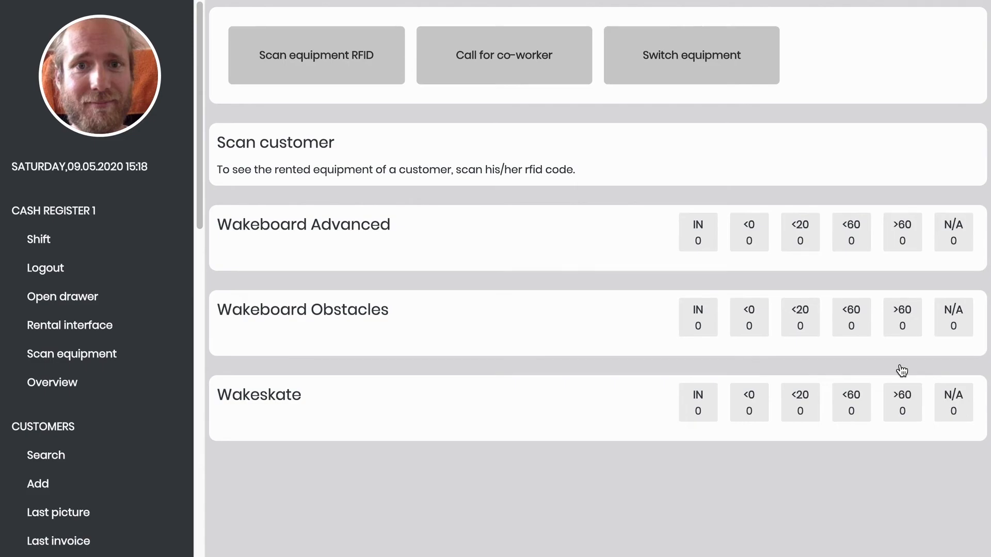
- Search for the customer by entering their customer code
scroll(134, 325, "down", 4)
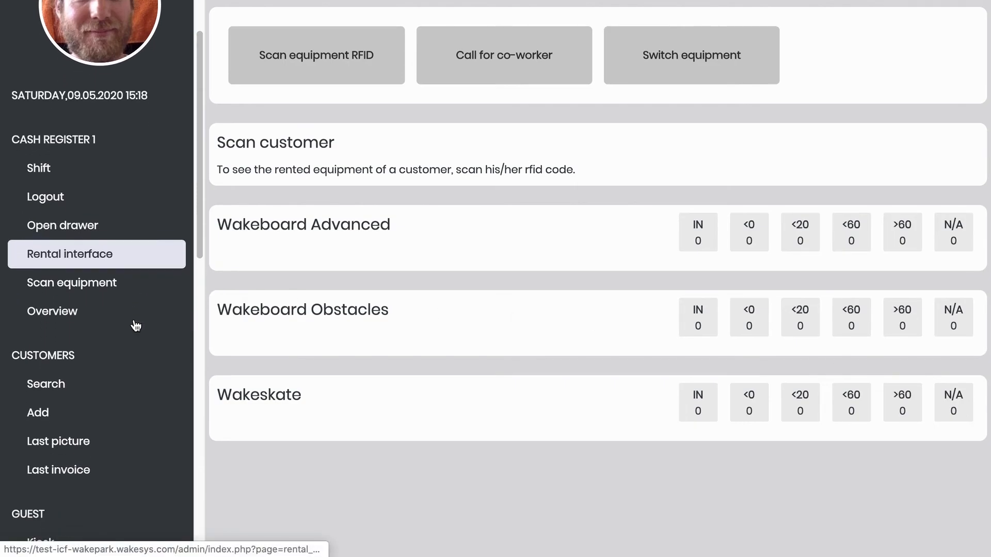
left_click_drag(13, 216, 90, 218)
left_click(79, 245)
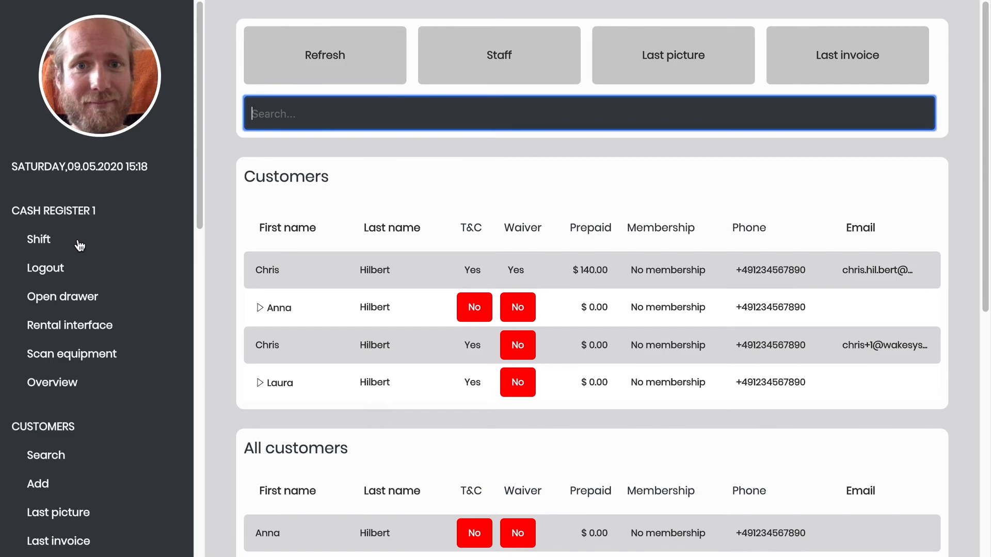
type("%3208621506")
key("Return")
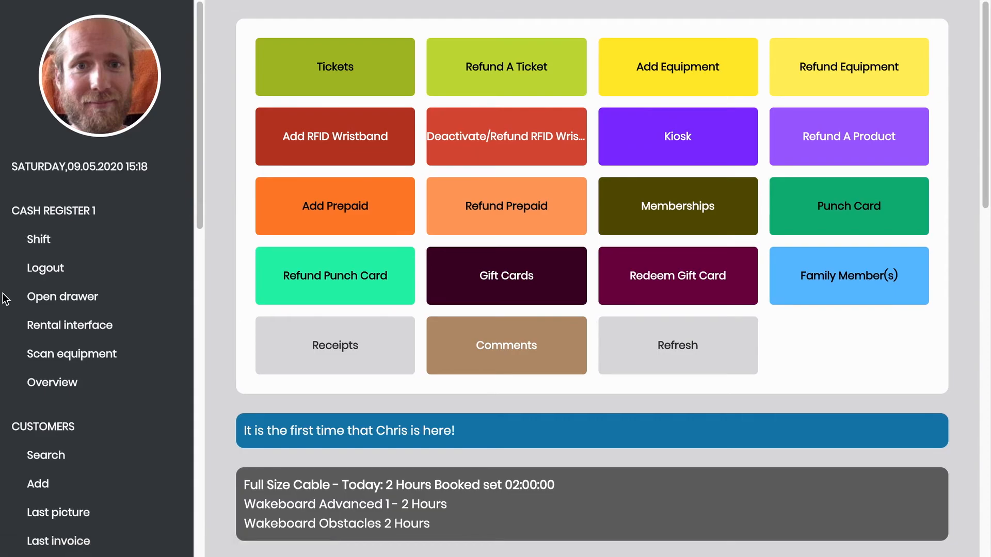
- Bring up an empty Add customer form from the customer search list
left_click(61, 455)
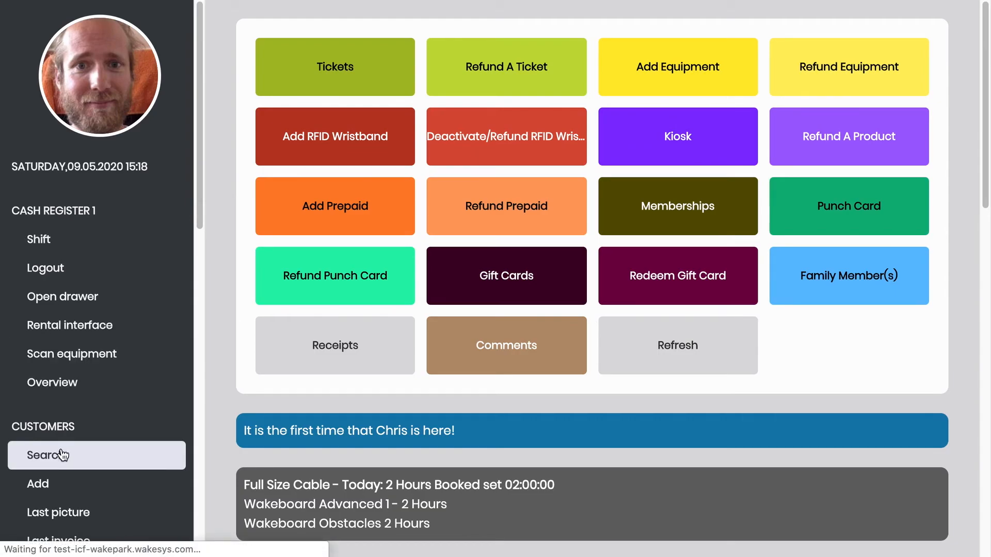
scroll(55, 353, "down", 2)
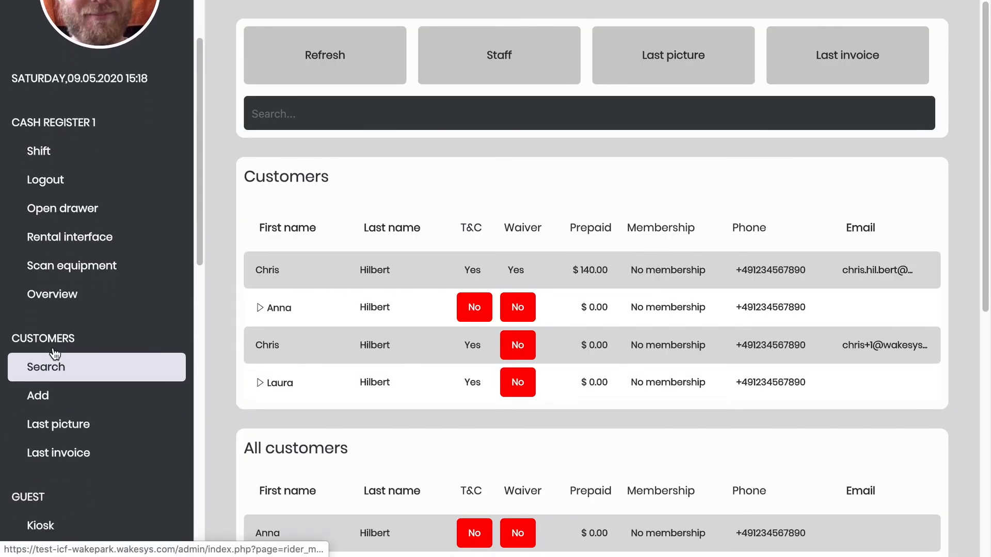
left_click(50, 400)
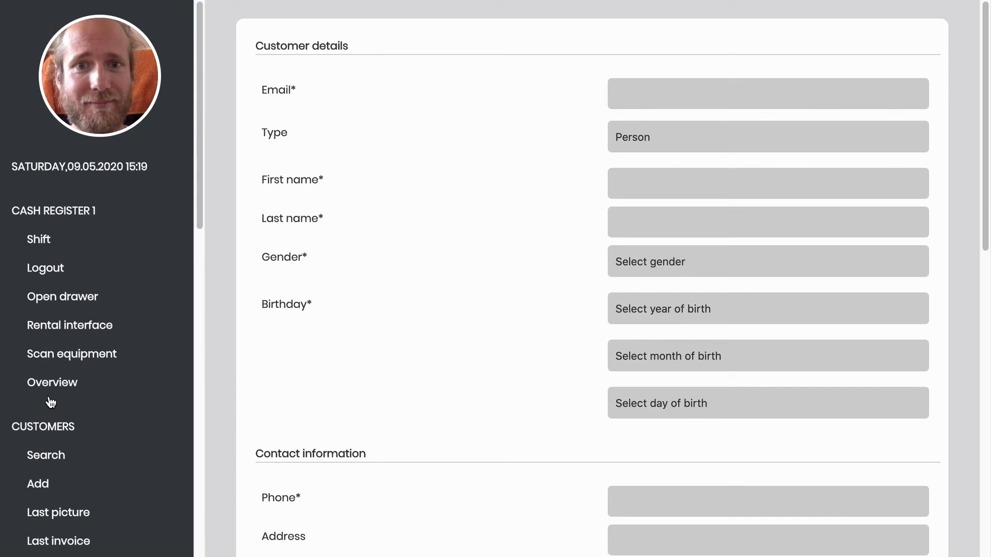
- Run the Last picture (':myPics') search and review its three matching customers
scroll(51, 402, "down", 3)
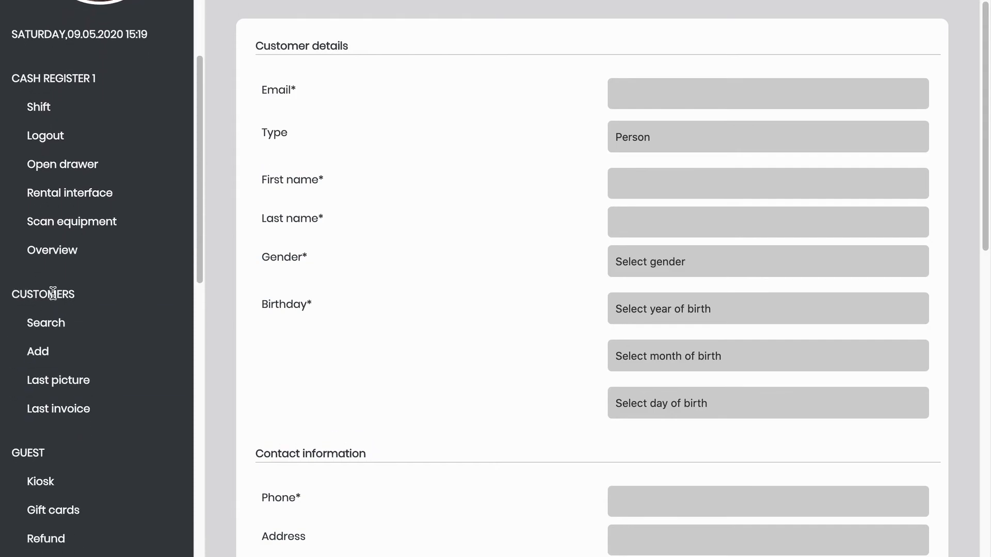
left_click(41, 387)
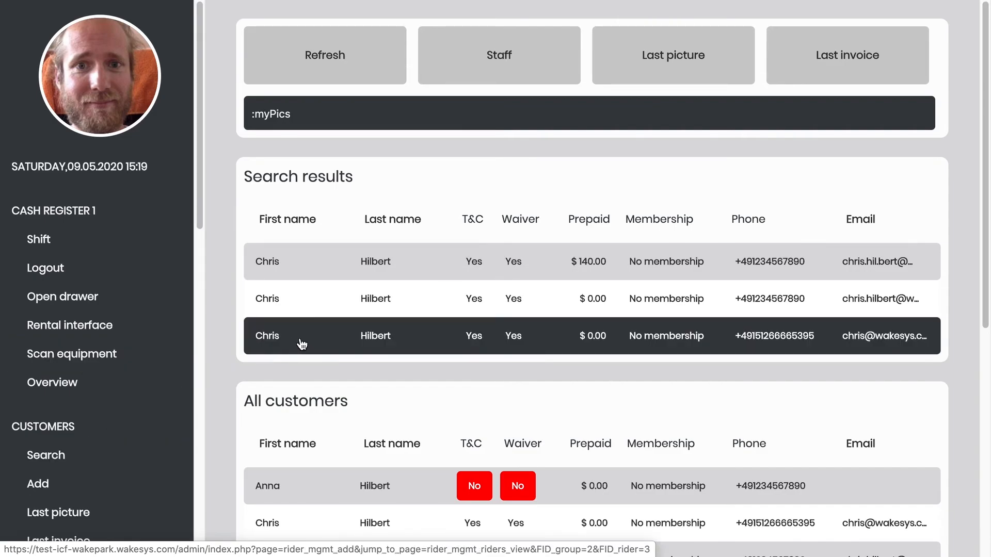
scroll(83, 487, "down", 2)
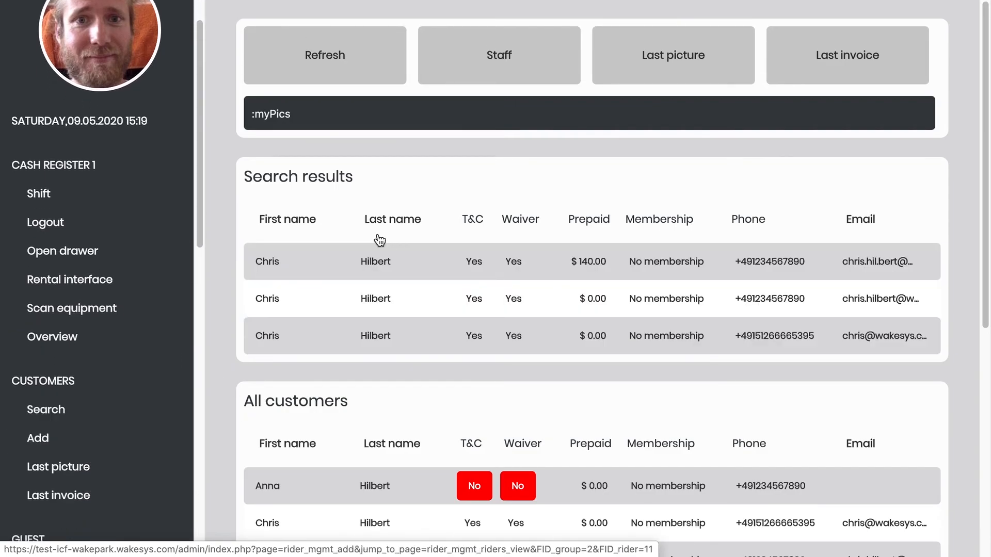
scroll(111, 421, "down", 5)
scroll(114, 424, "down", 6)
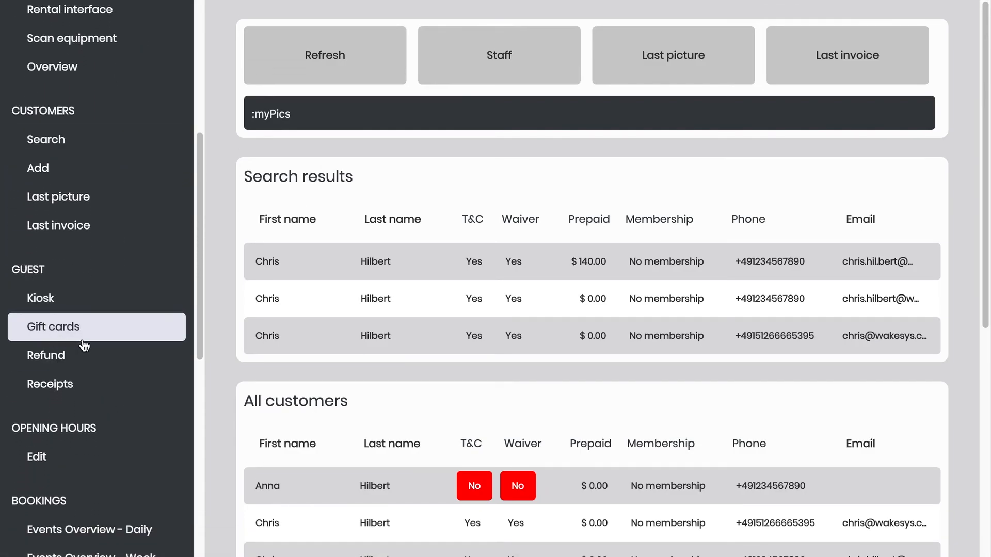
- Add one Angkor beer from Beverage Beer to the customer's kiosk cart
left_click(73, 303)
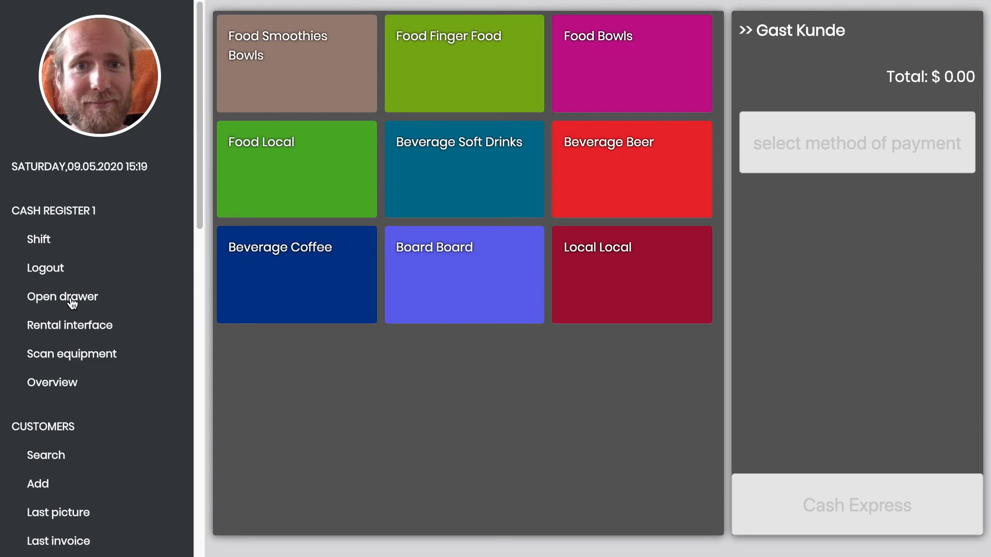
scroll(31, 467, "down", 2)
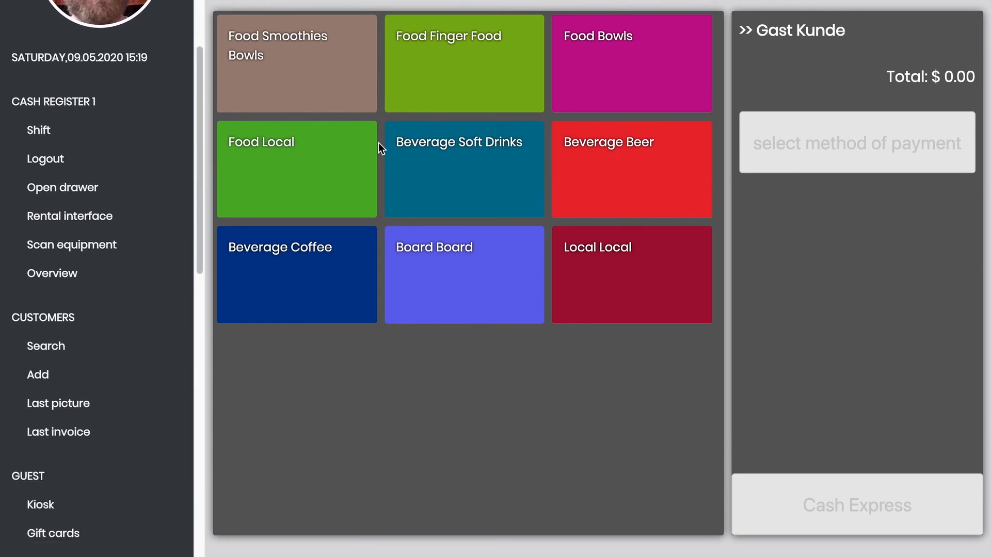
left_click(594, 168)
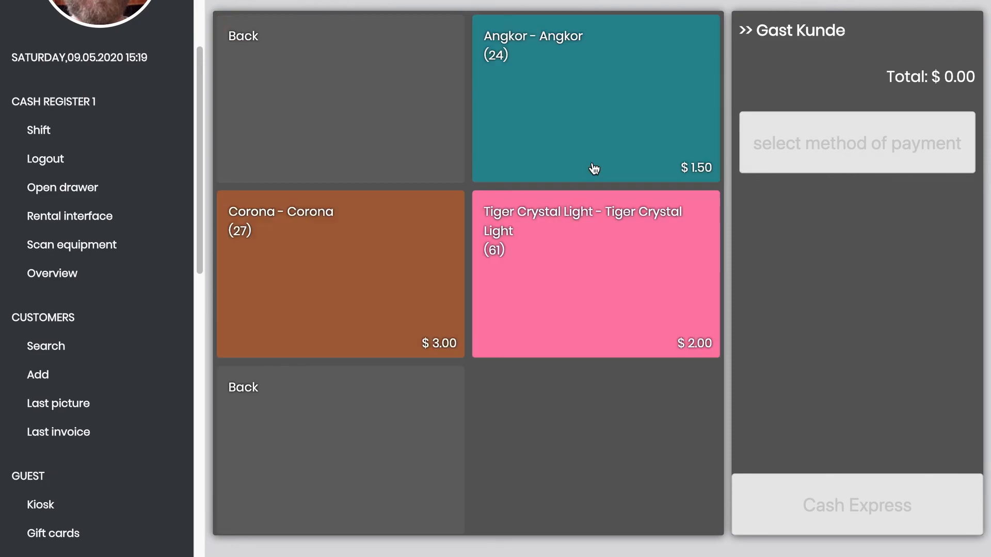
left_click(630, 125)
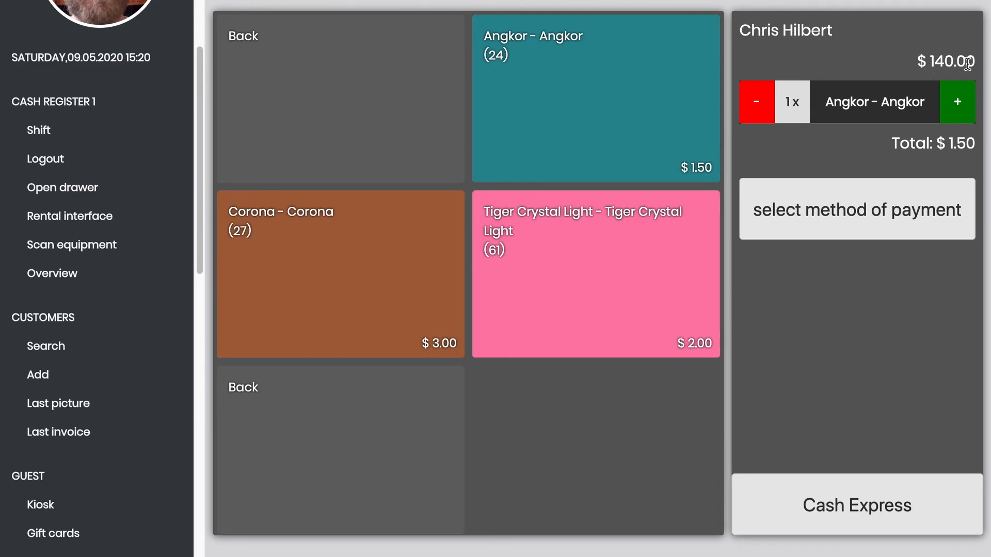
- Pay the $1.50 order from the customer's $140.00 prepaid balance
left_click(855, 197)
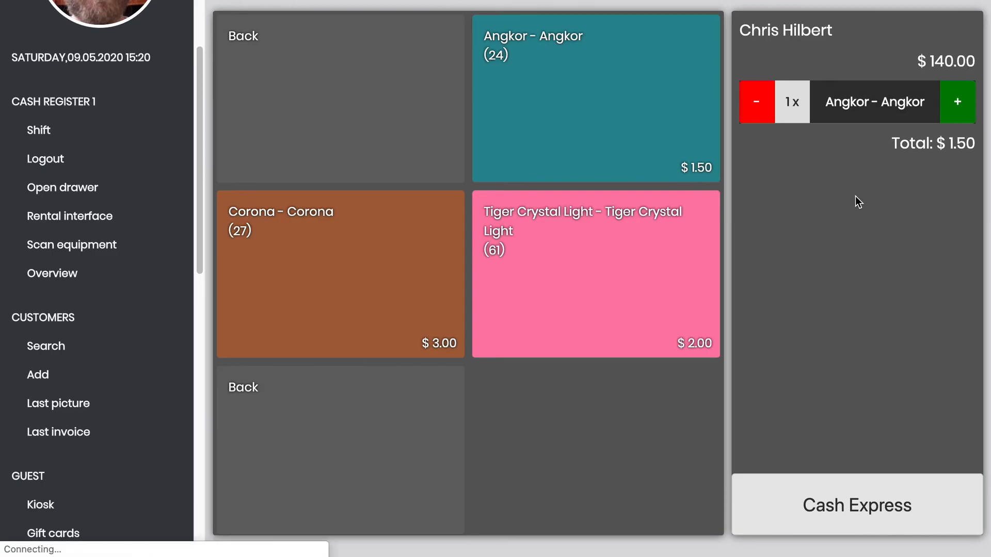
scroll(855, 201, "down", 5)
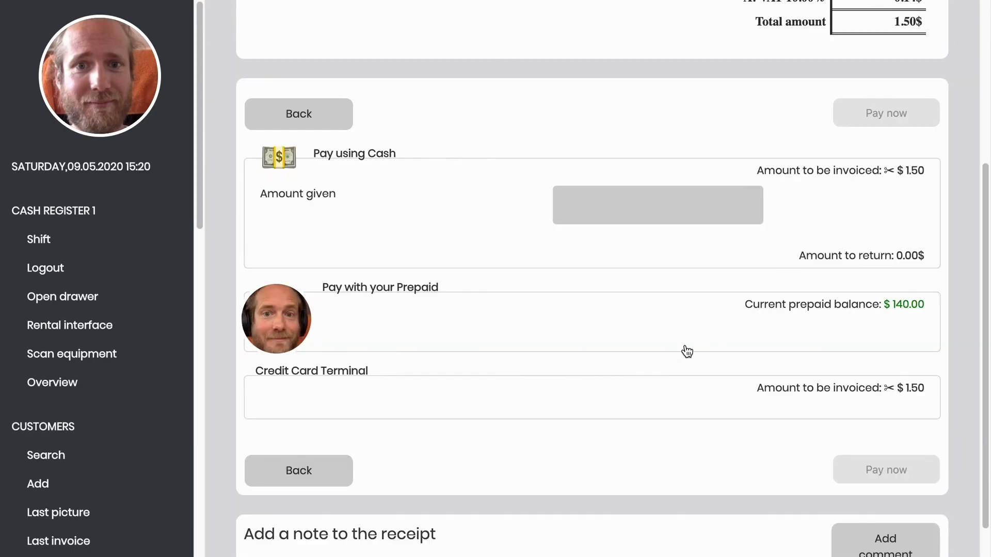
left_click(595, 328)
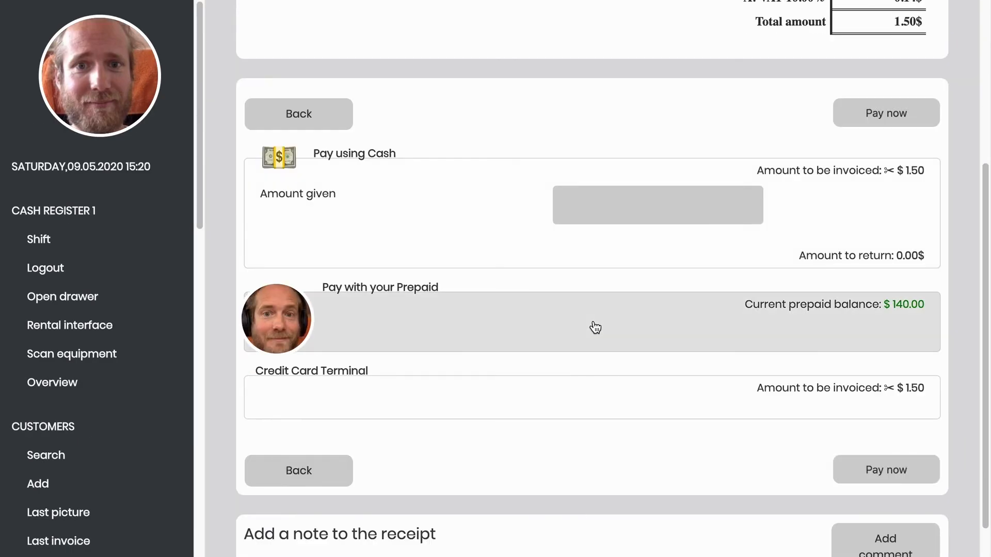
left_click(860, 115)
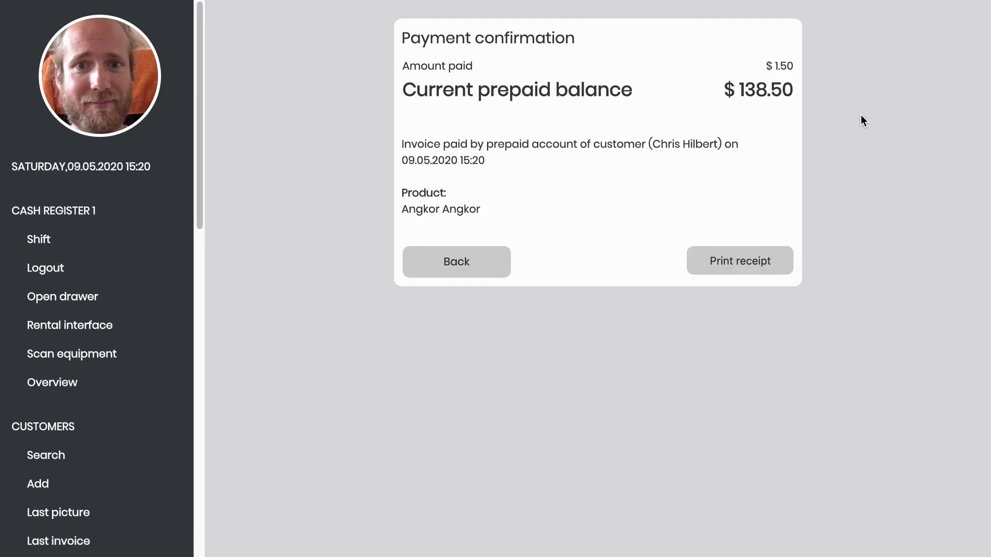
- Put a $50 gift card into the guest's order
scroll(108, 459, "down", 4)
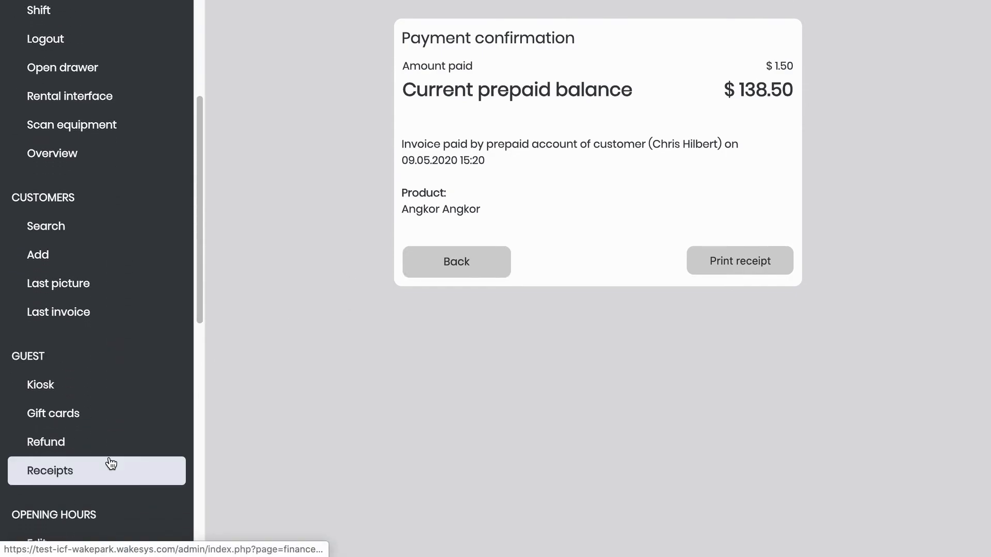
left_click(79, 423)
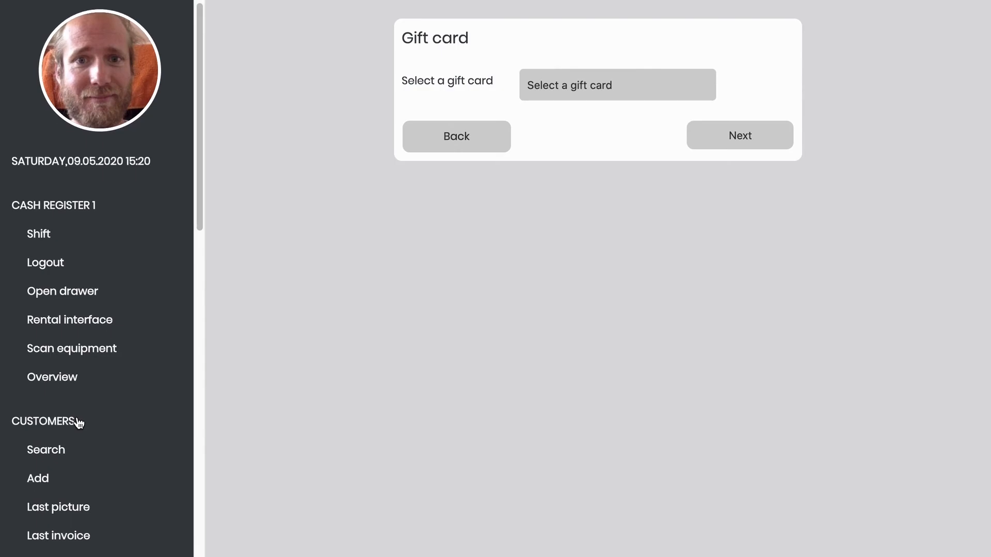
scroll(80, 423, "down", 3)
left_click(568, 94)
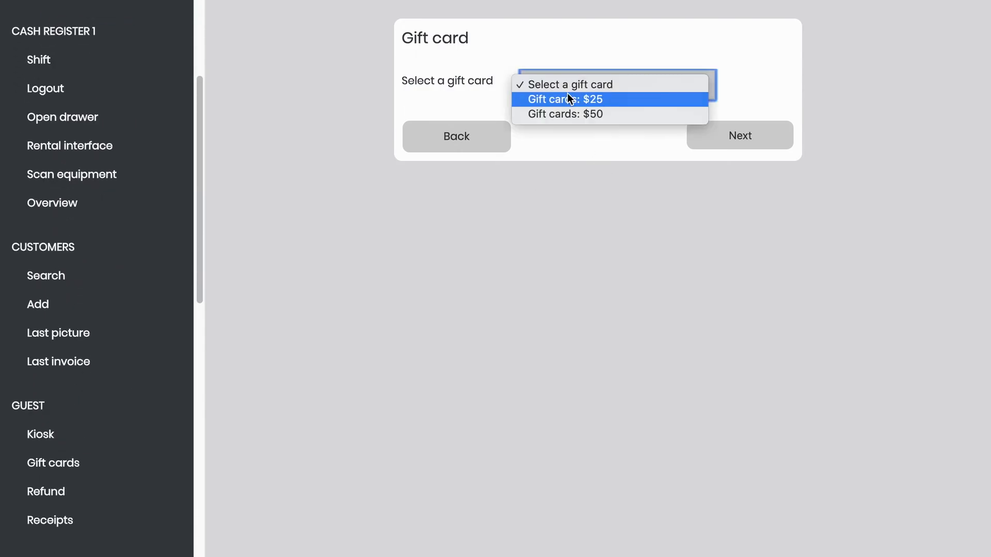
left_click(562, 112)
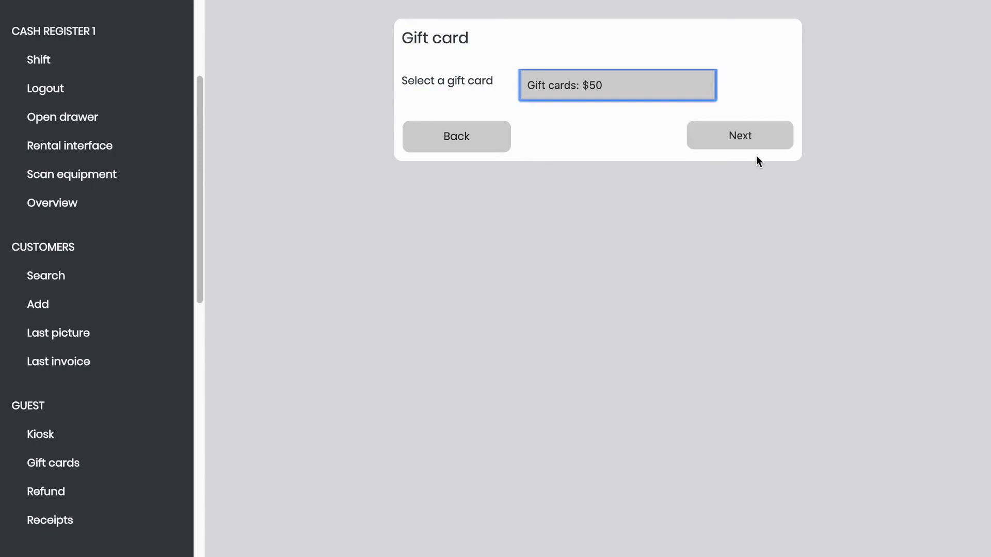
left_click(721, 145)
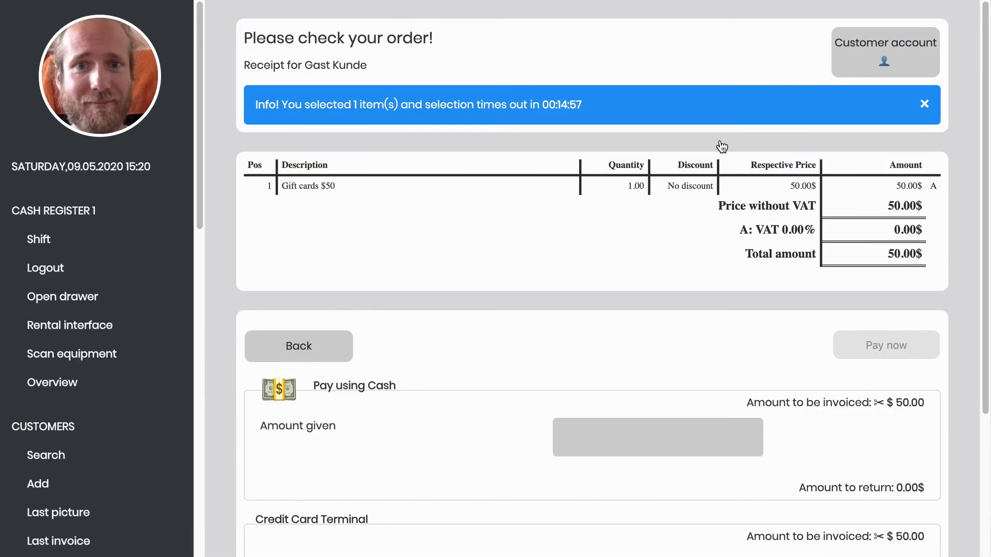
- Pay the $50.00 by Credit Card Terminal and confirm the payment succeeded
scroll(722, 146, "down", 3)
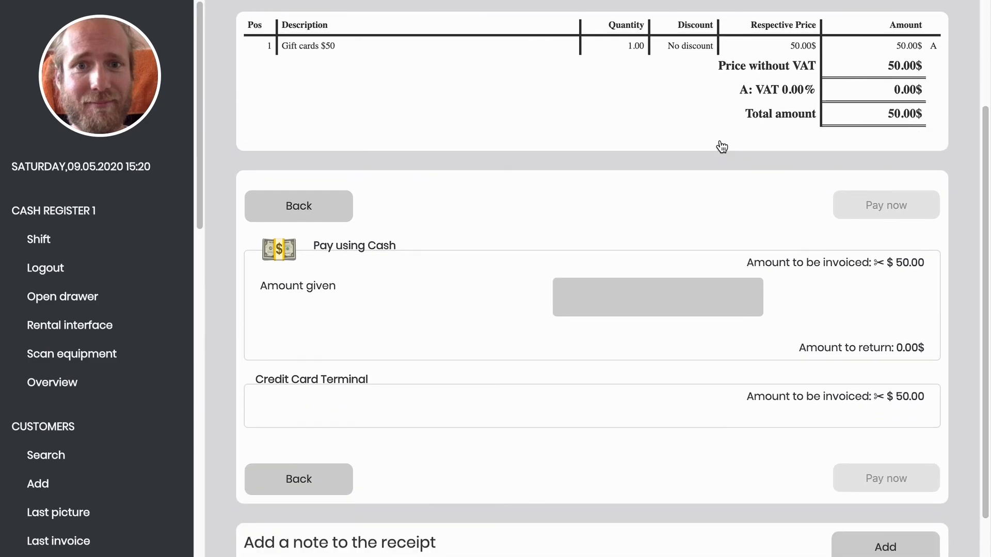
left_click(487, 297)
left_click(712, 409)
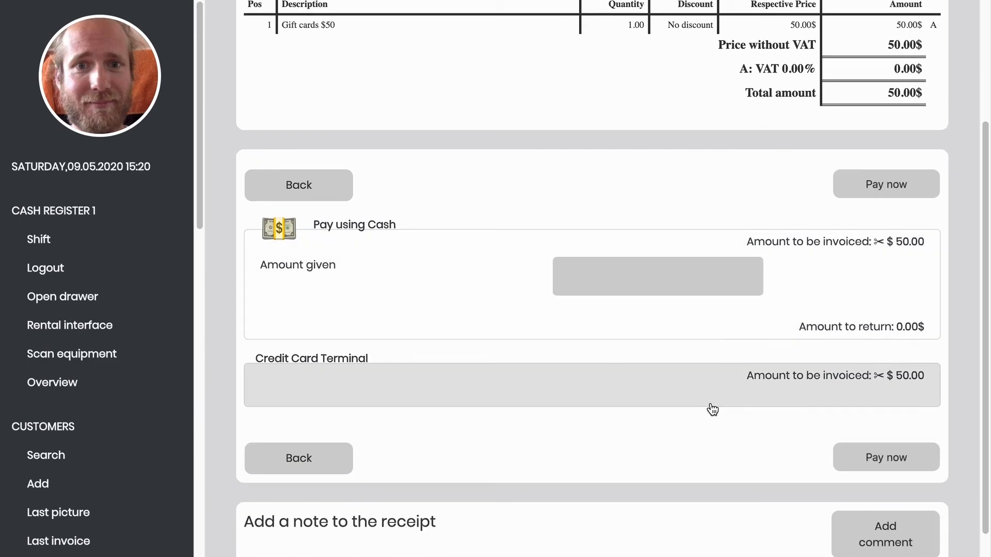
left_click(870, 189)
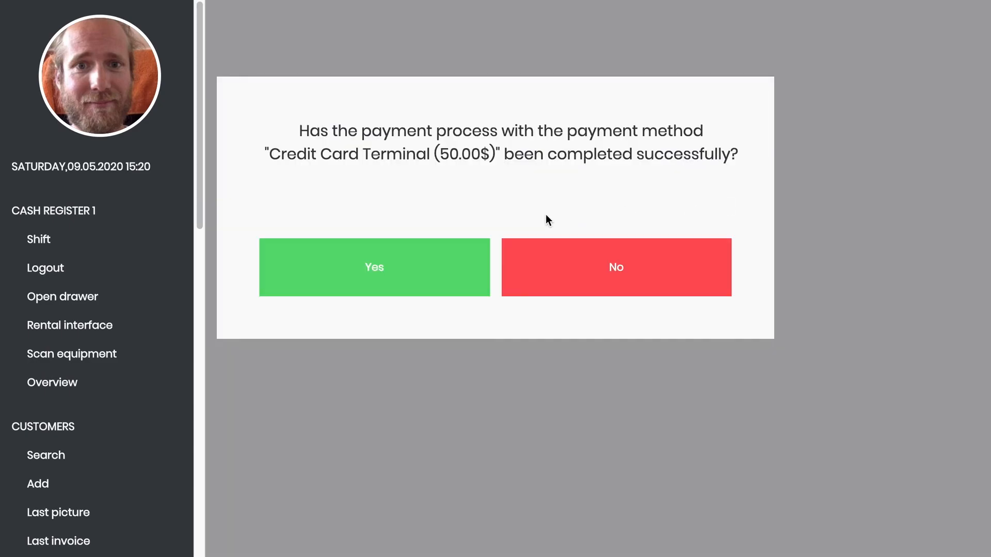
left_click(453, 276)
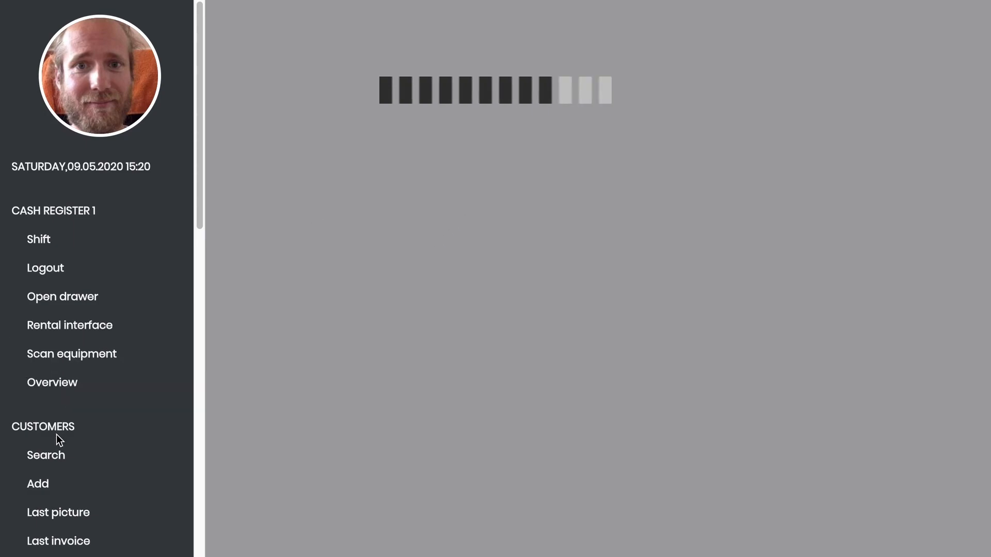
- List the four related customers, the main one showing a $138.50 prepaid balance
left_click(60, 455)
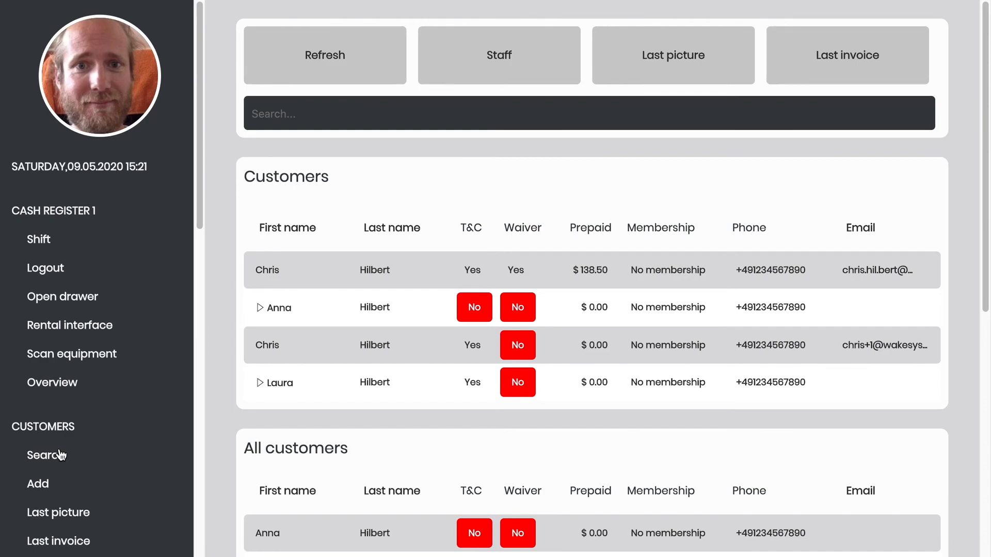
scroll(60, 455, "down", 7)
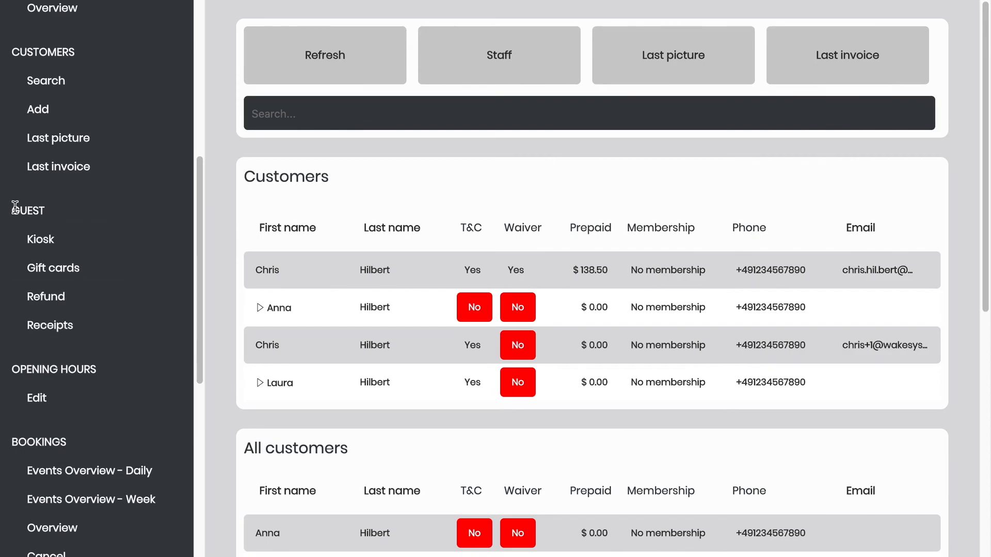
- Open guest receipt 14 for the $50 gift card and view its printable voucher
left_click(75, 329)
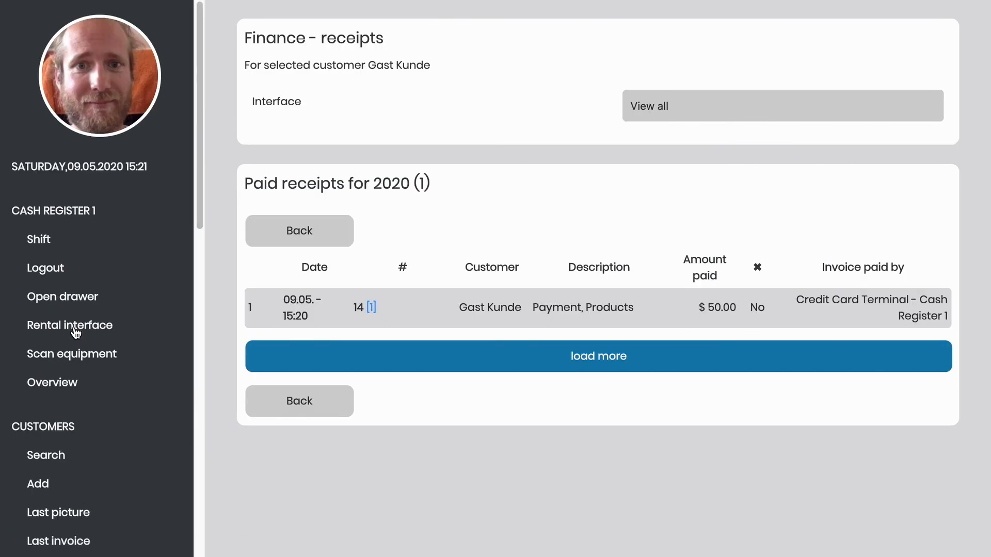
left_click(480, 316)
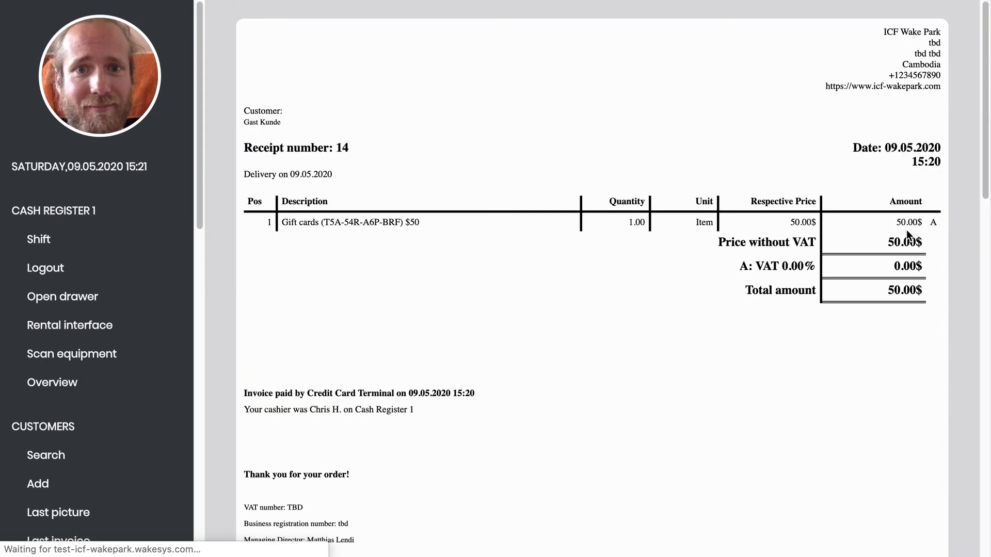
scroll(968, 230, "down", 3)
scroll(968, 230, "down", 7)
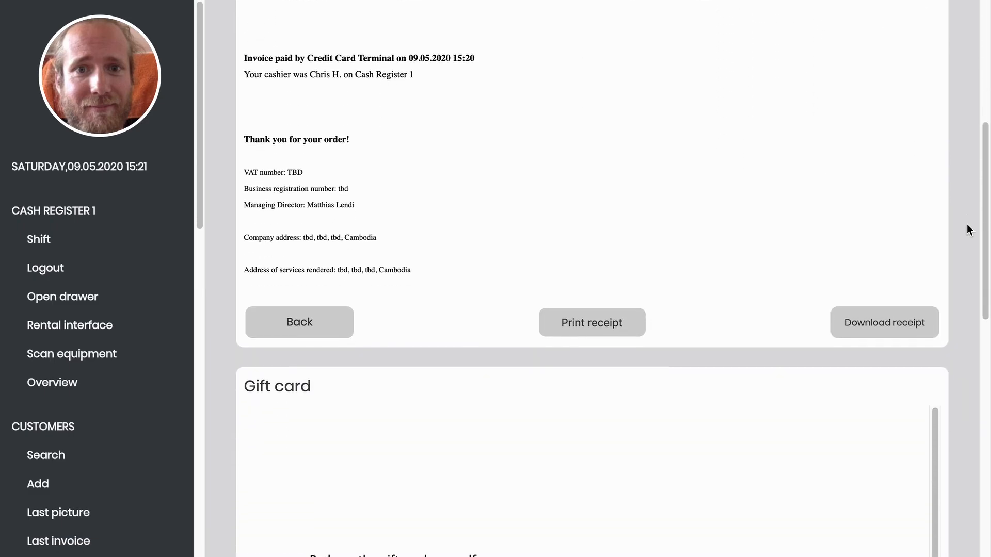
scroll(968, 230, "down", 7)
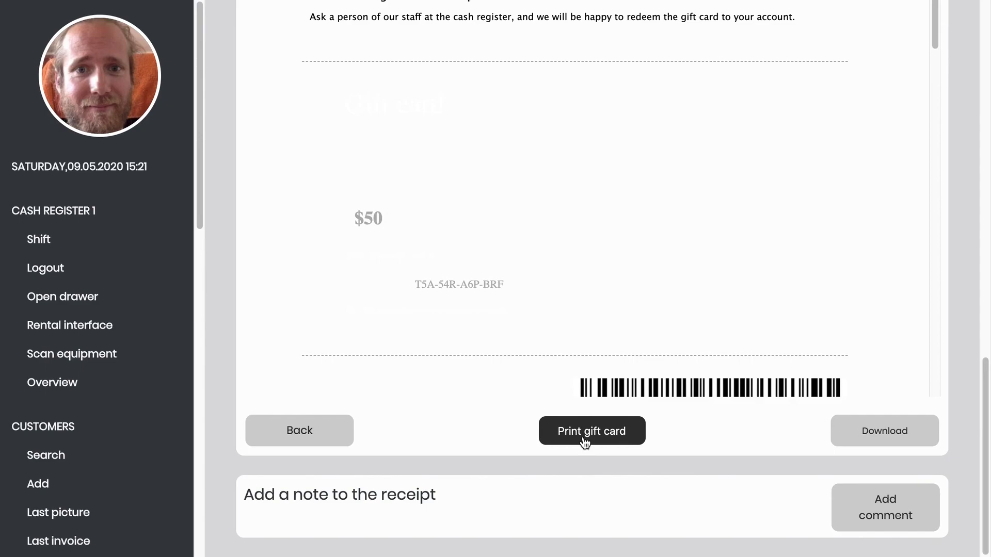
- From Last invoice, open the customer with $138.50 prepaid and list their 12 paid 2020 receipts
left_click(75, 463)
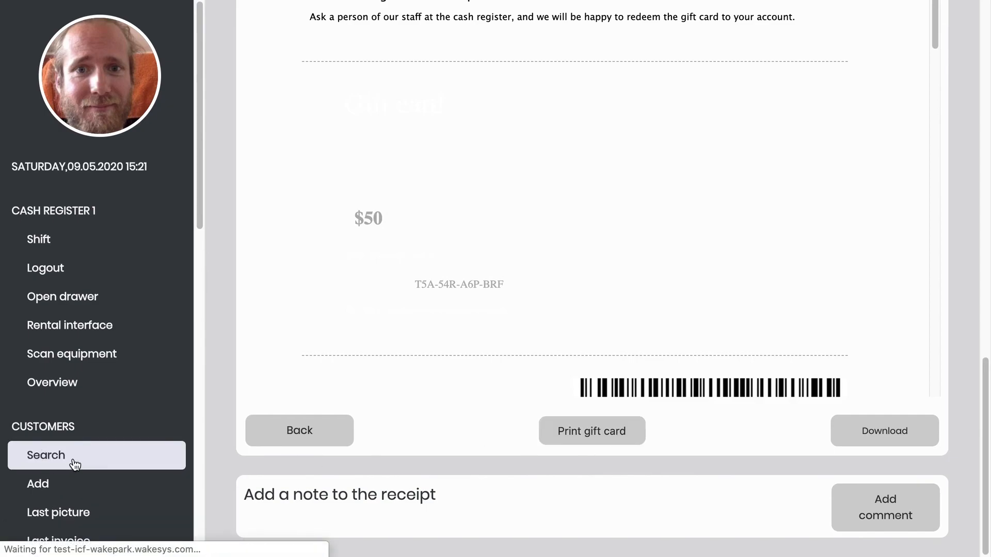
left_click(69, 539)
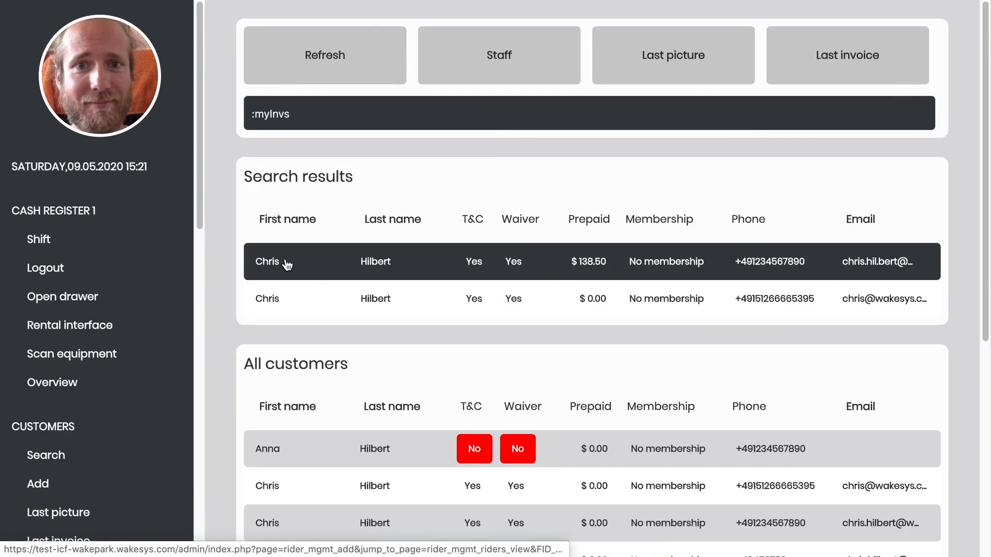
left_click(287, 264)
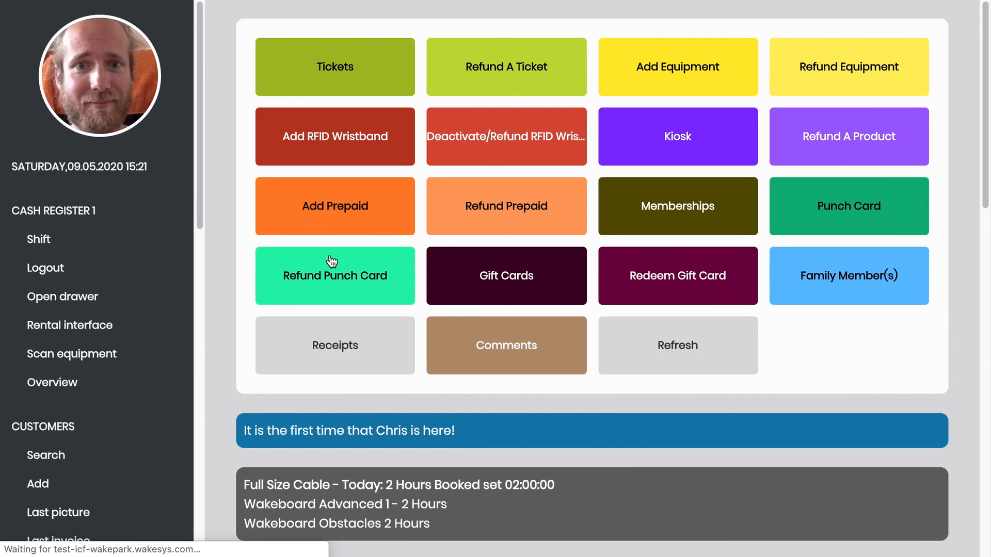
left_click(336, 356)
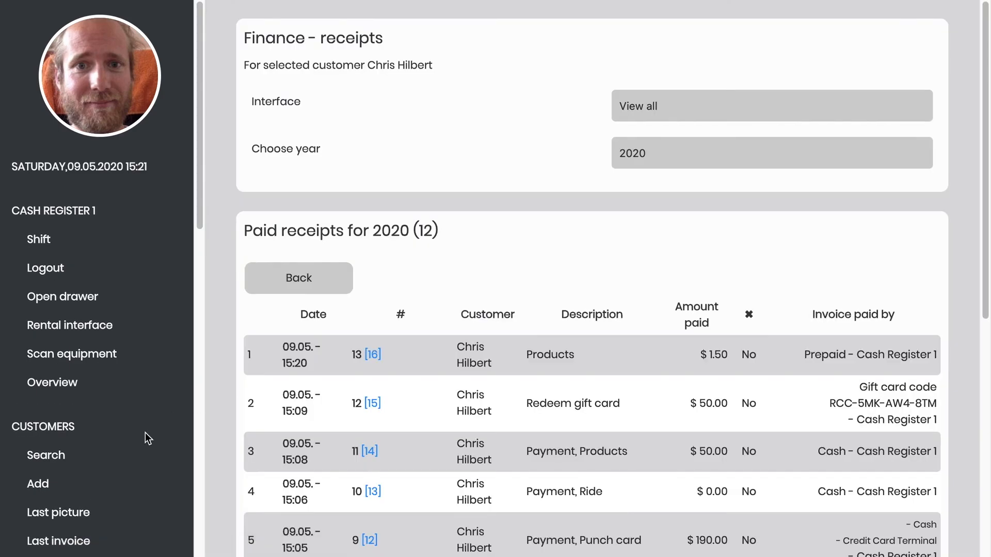
scroll(127, 456, "down", 3)
scroll(126, 457, "down", 6)
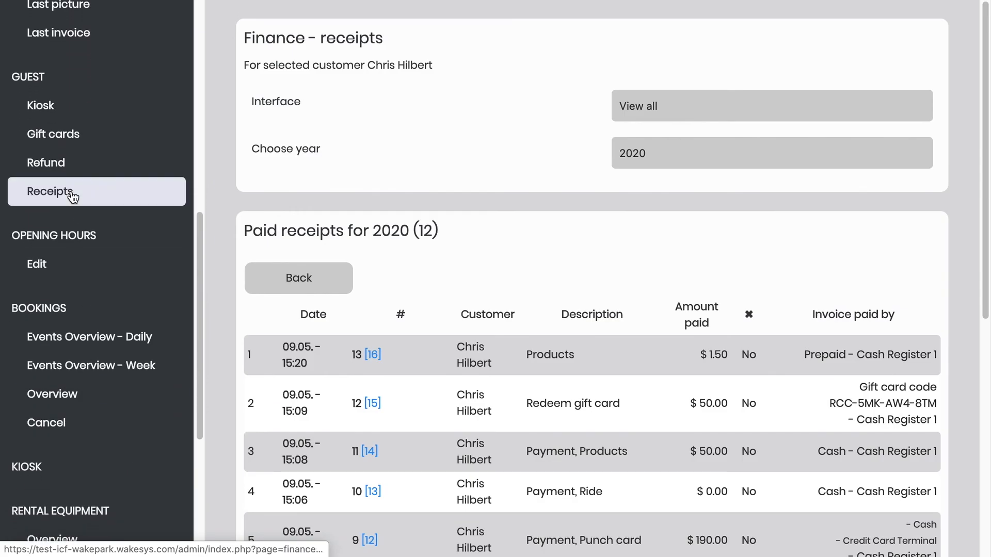
- Go to the week 20 (11–17 May 2020) ride-slot grid
left_click(63, 265)
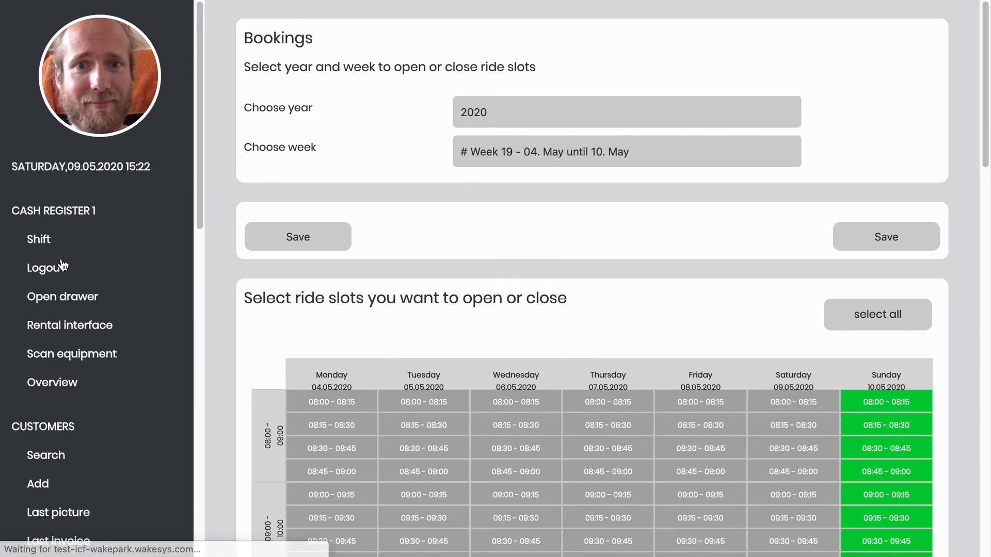
scroll(380, 331, "down", 20)
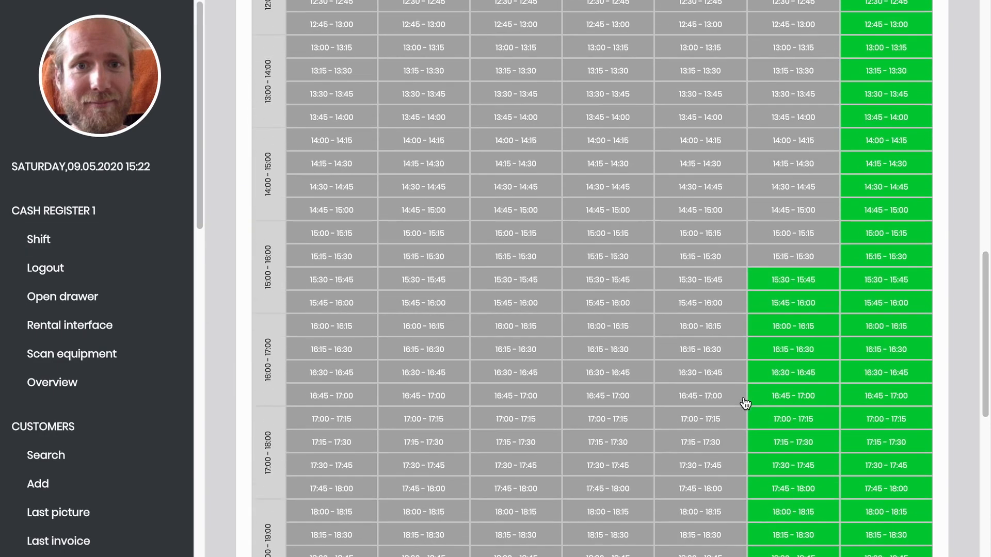
scroll(745, 403, "down", 4)
left_click(896, 448)
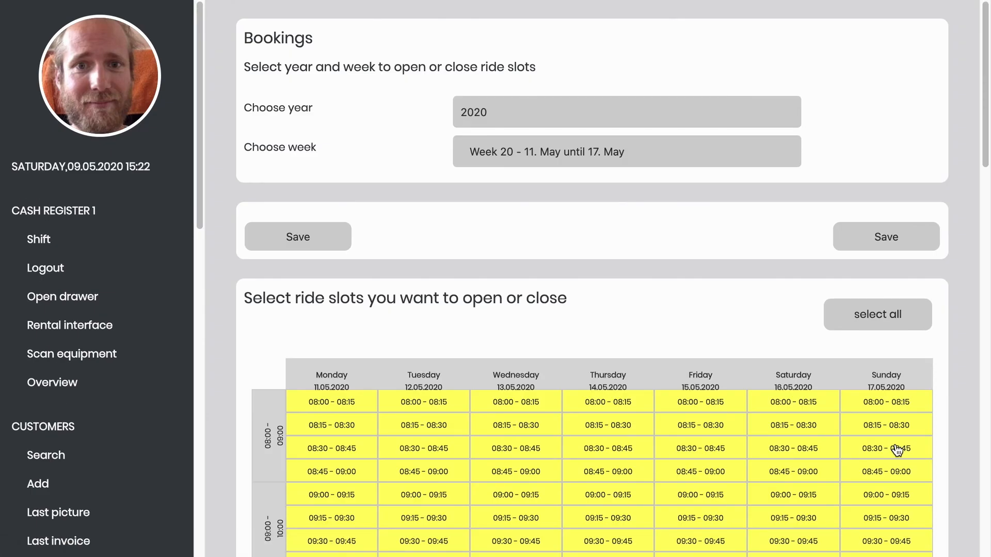
scroll(897, 450, "down", 11)
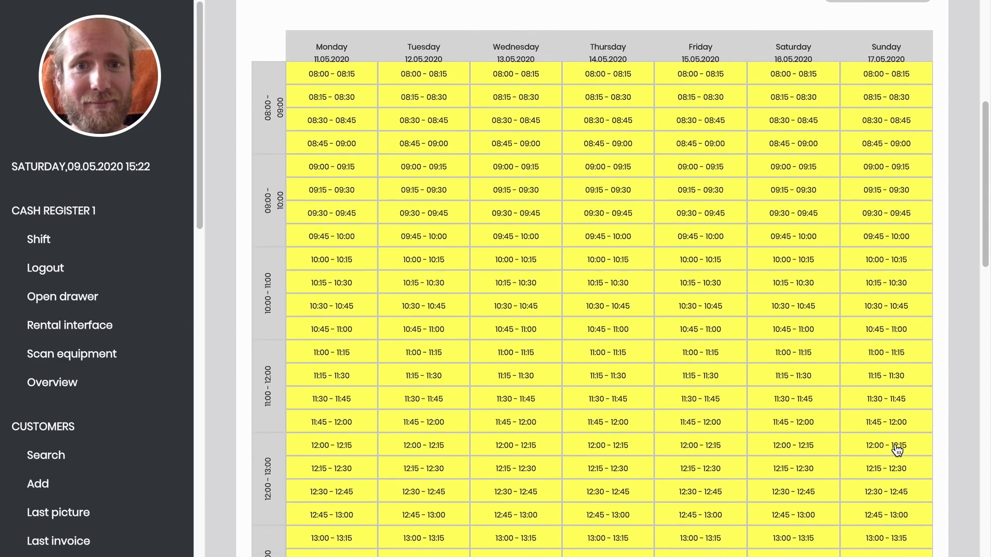
scroll(897, 450, "down", 12)
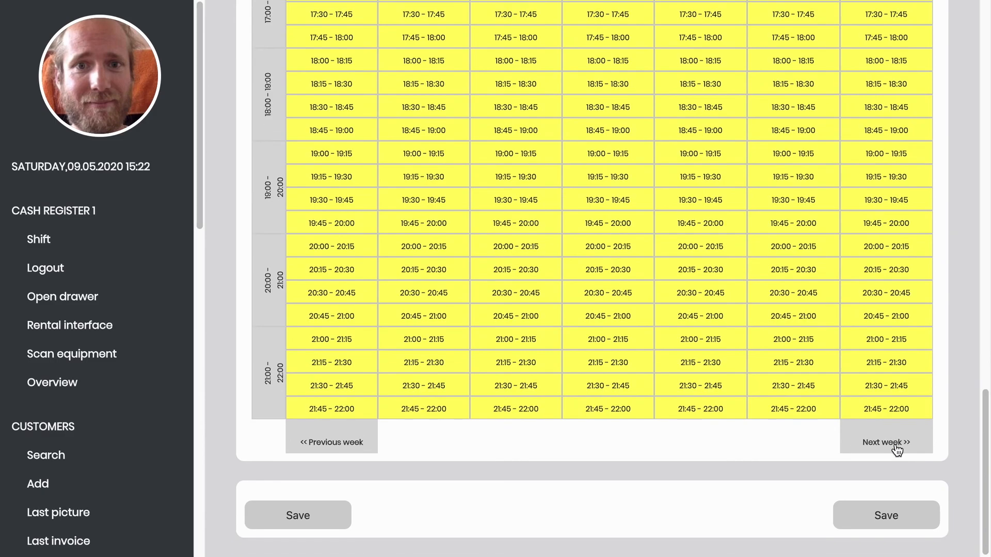
left_click(897, 445)
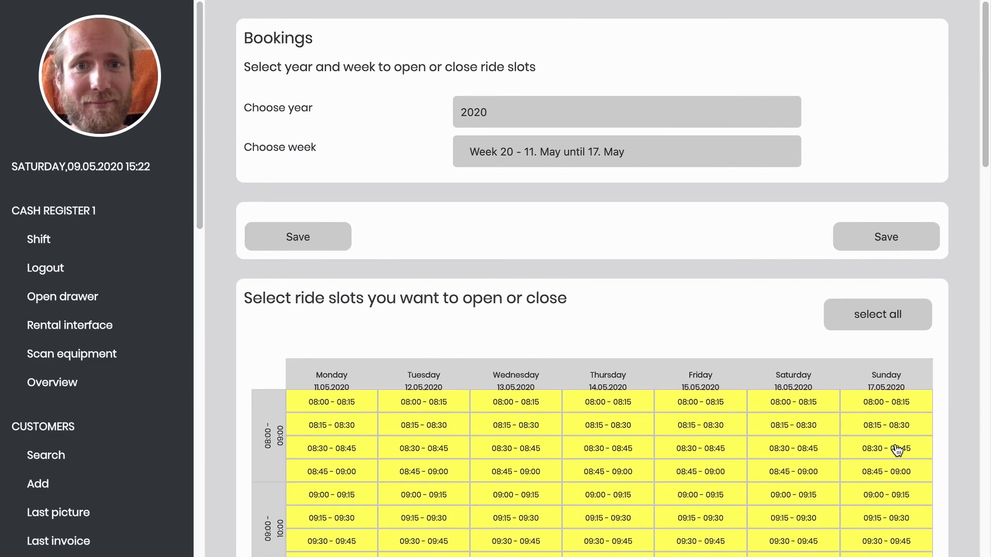
scroll(897, 450, "down", 4)
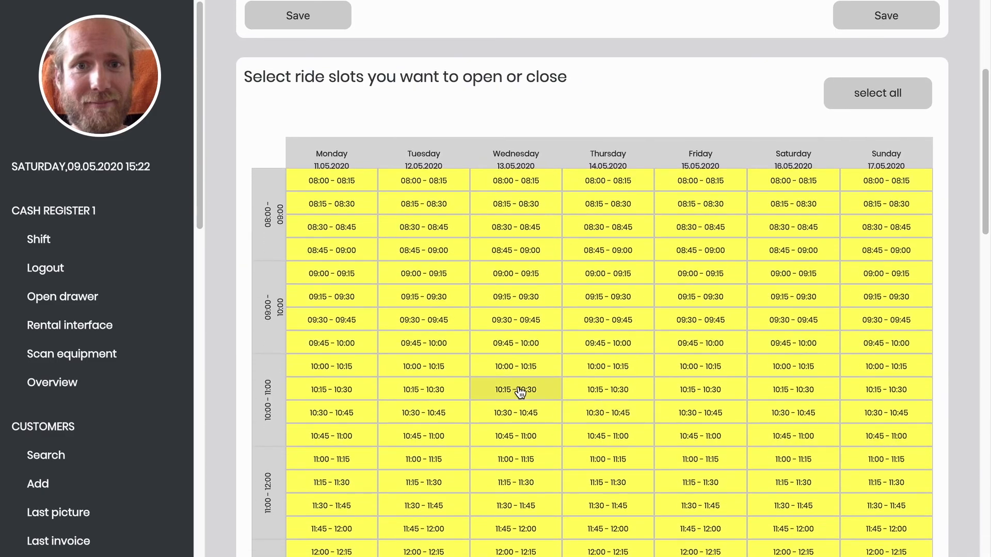
- Open all Monday and Tuesday ride slots
left_click(332, 369)
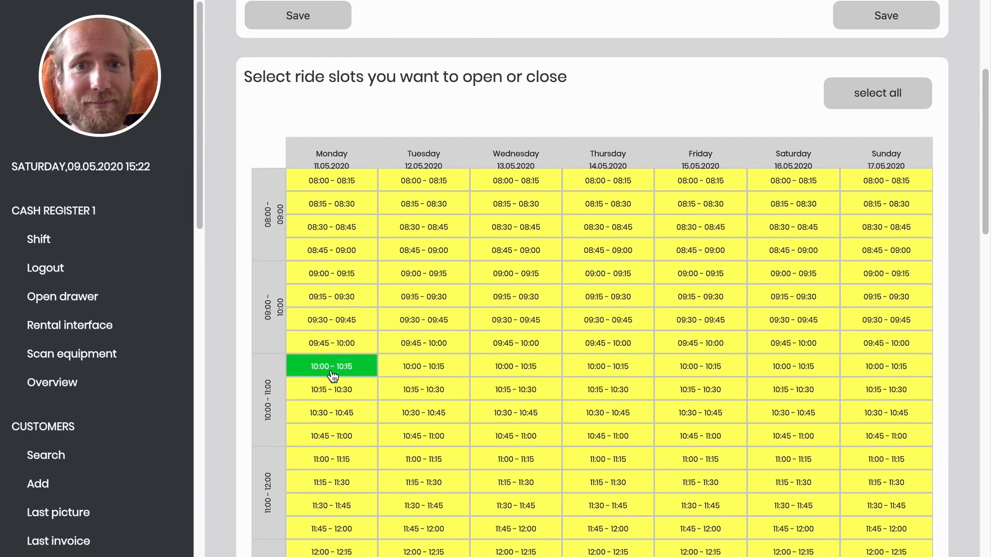
left_click(332, 391)
left_click(332, 412)
left_click(329, 436)
left_click(324, 459)
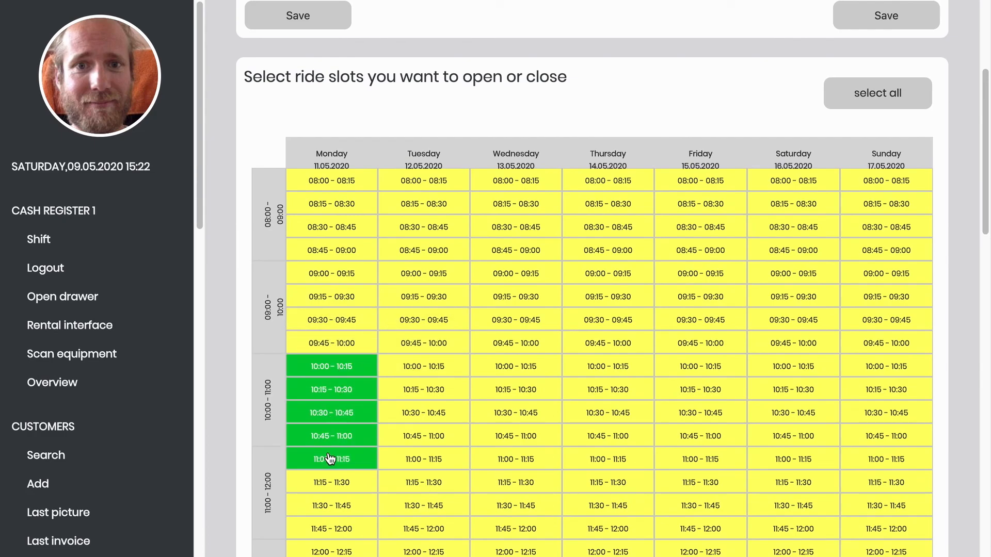
left_click(325, 165)
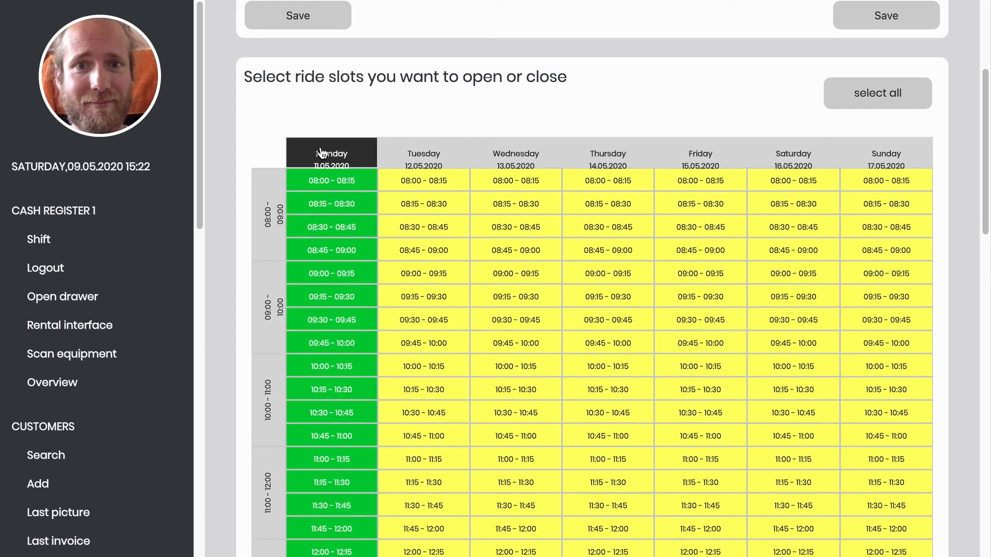
left_click(399, 160)
- Open the 09:00–14:00 slots every day, leave 08:00–09:00 closed, and save week 20
left_click(265, 315)
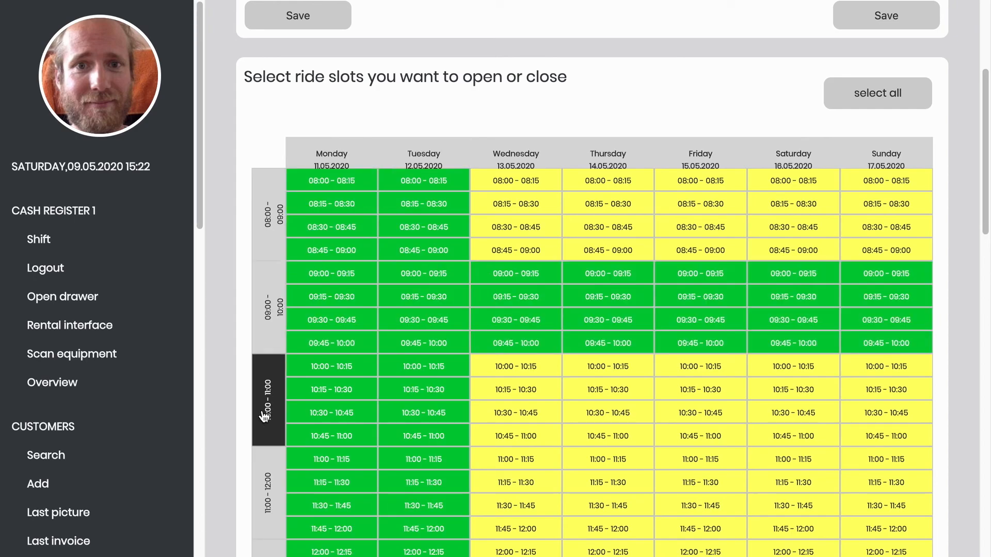
left_click(268, 404)
left_click(255, 479)
scroll(258, 475, "down", 2)
left_click(260, 457)
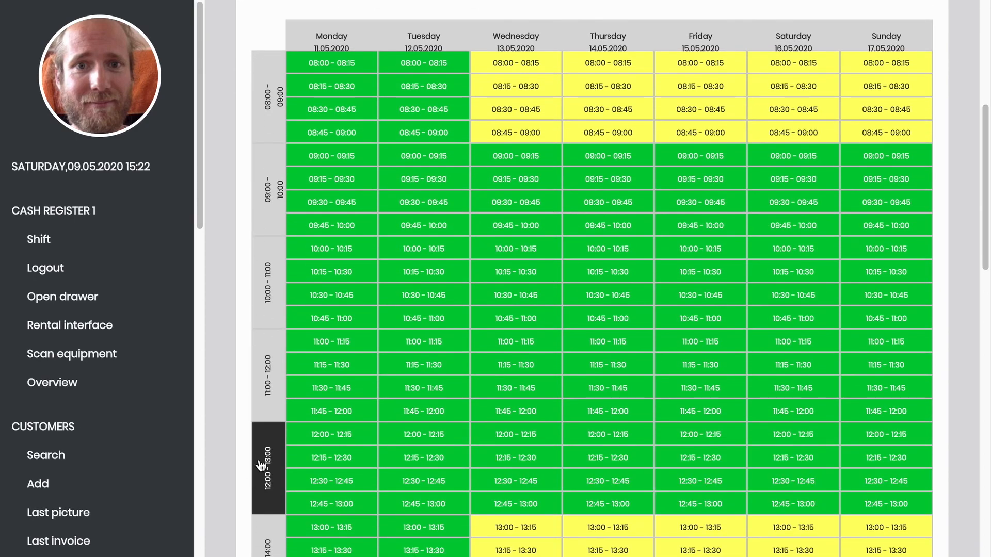
left_click(276, 130)
left_click(275, 128)
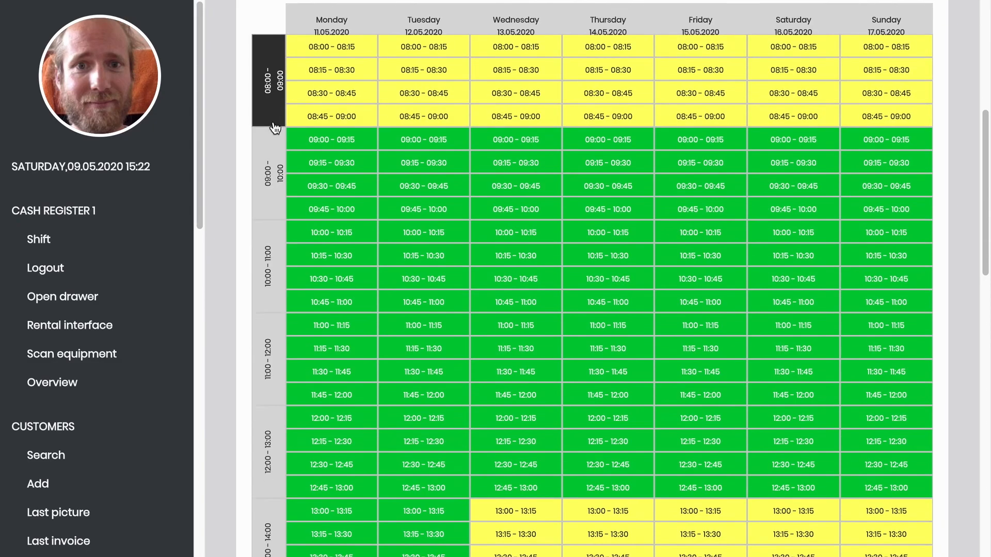
scroll(265, 128, "down", 5)
left_click(268, 345)
scroll(263, 343, "up", 12)
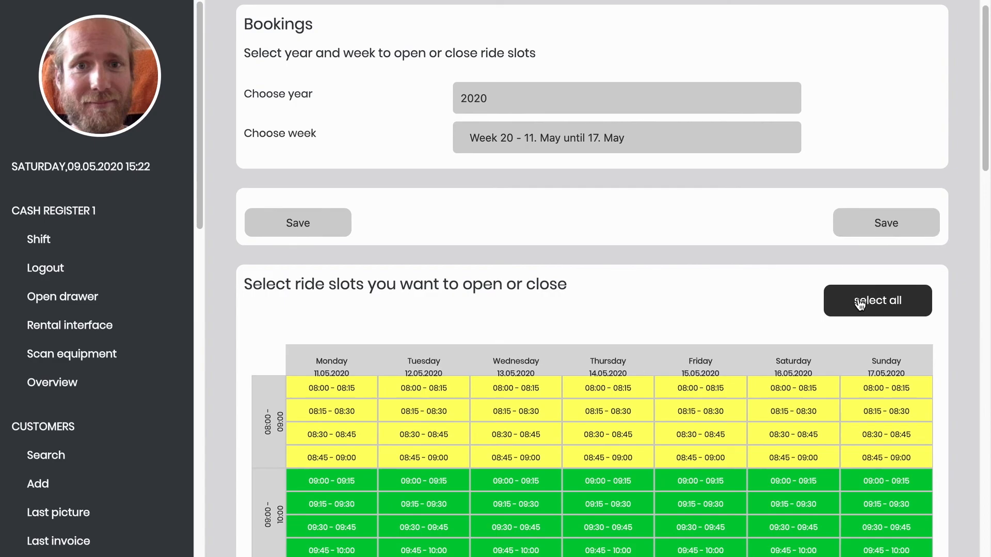
left_click(871, 227)
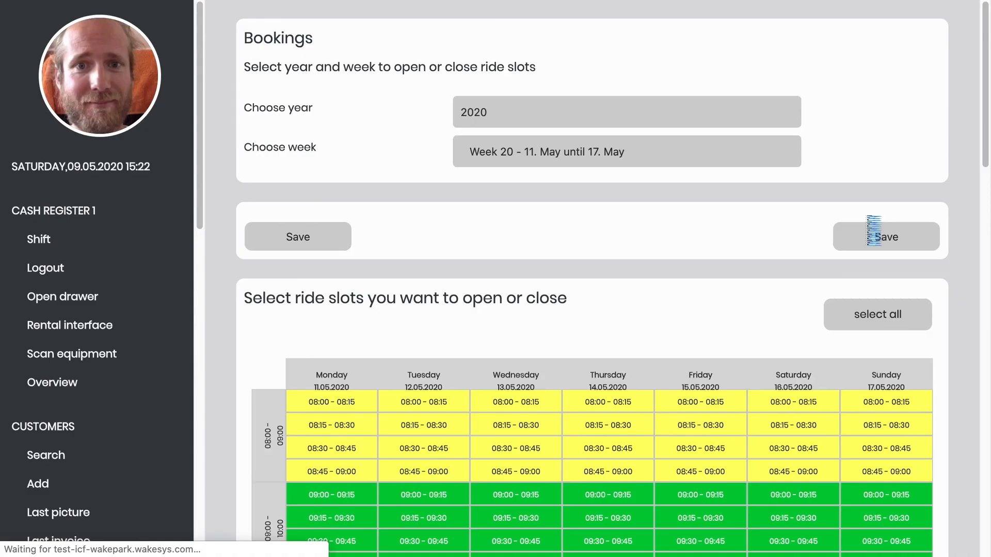
scroll(873, 231, "down", 10)
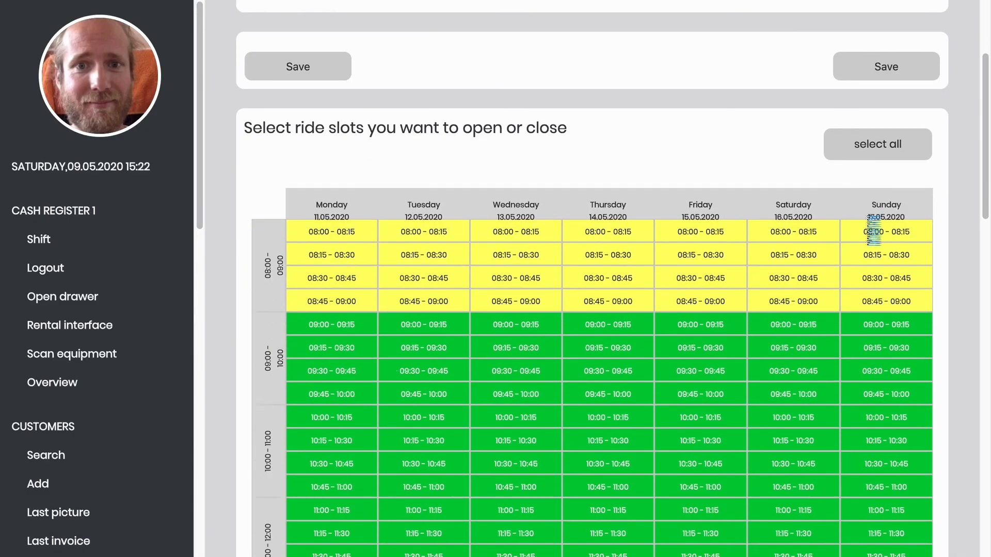
scroll(872, 227, "up", 2)
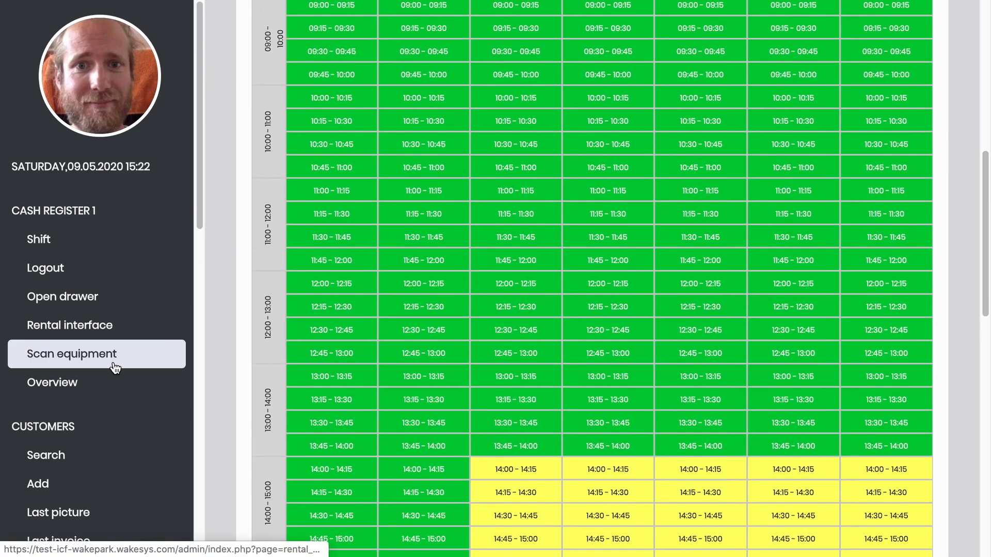
- Show the Bookings Overview with the one 2 Hours ticket at 02:00:00 remaining
scroll(115, 361, "down", 12)
scroll(113, 361, "down", 2)
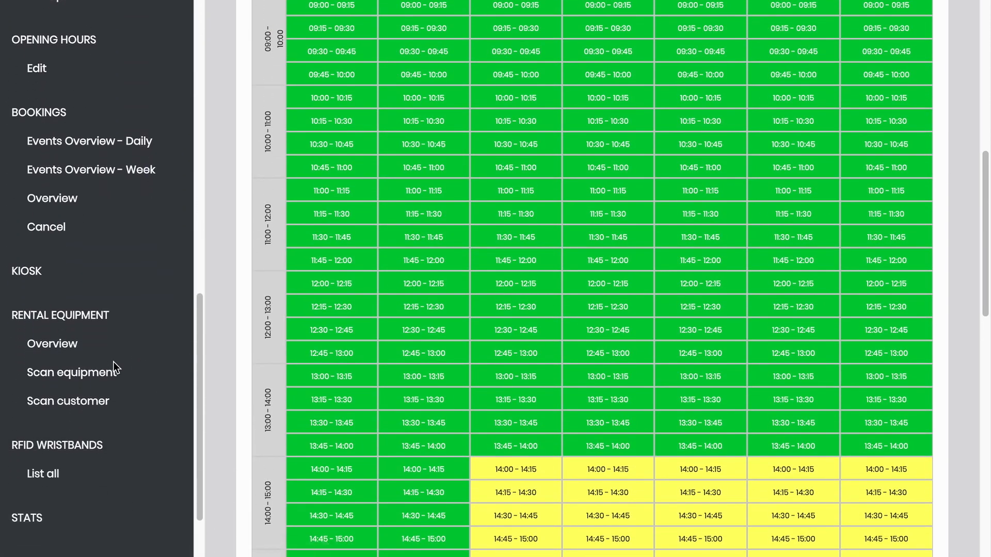
left_click(85, 207)
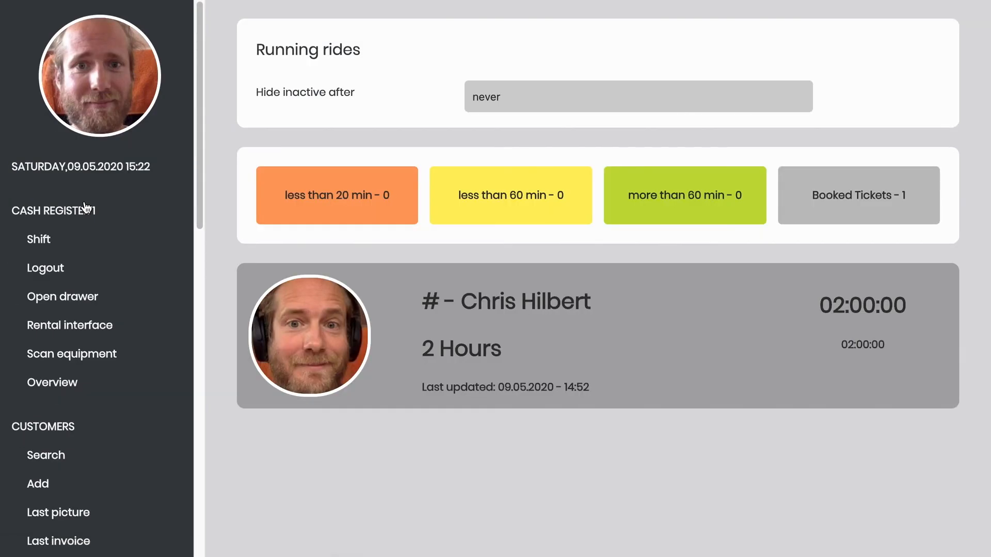
scroll(86, 208, "down", 10)
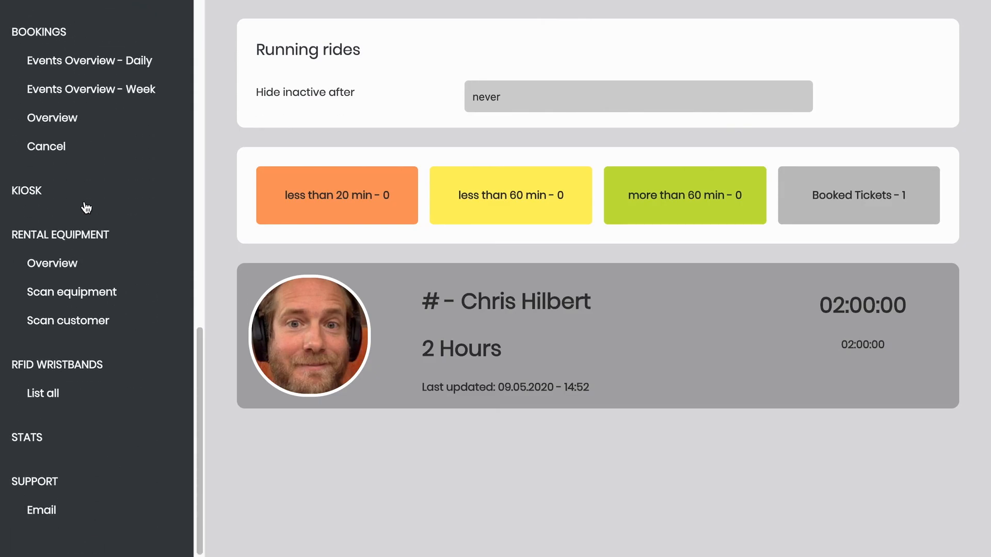
scroll(86, 208, "up", 2)
left_click(69, 186)
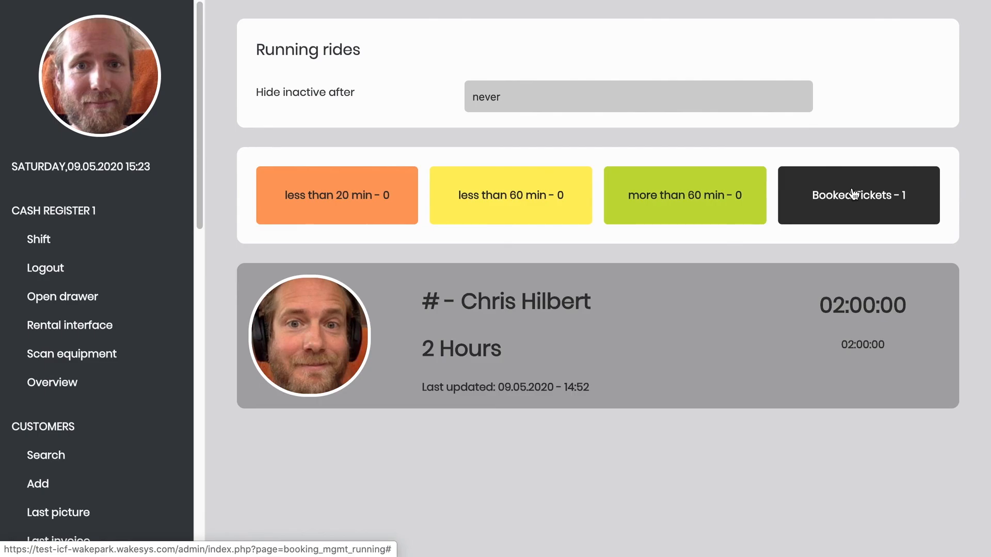
scroll(40, 336, "down", 15)
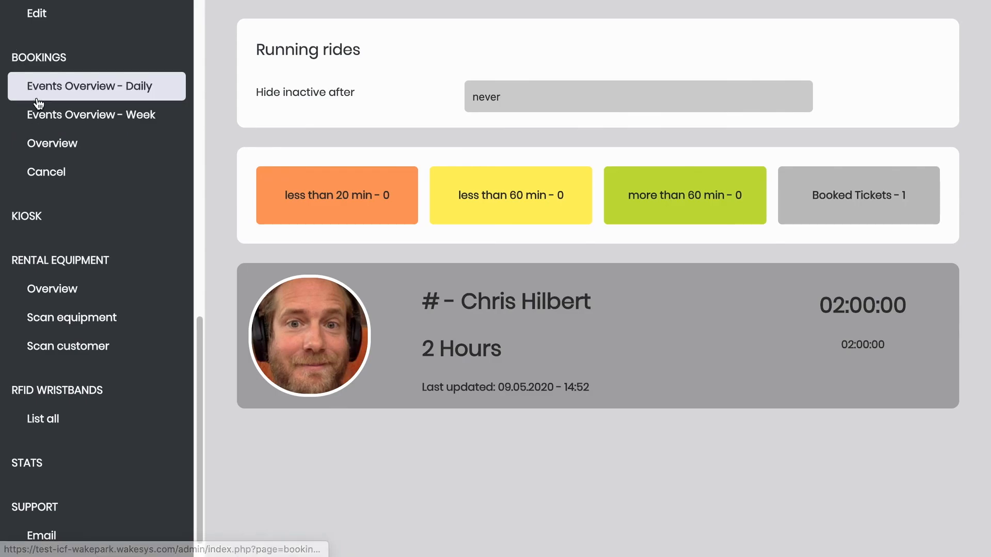
- Select the customer's 10.05.2020 booked 2 Hours ticket set for cancellation
left_click(67, 177)
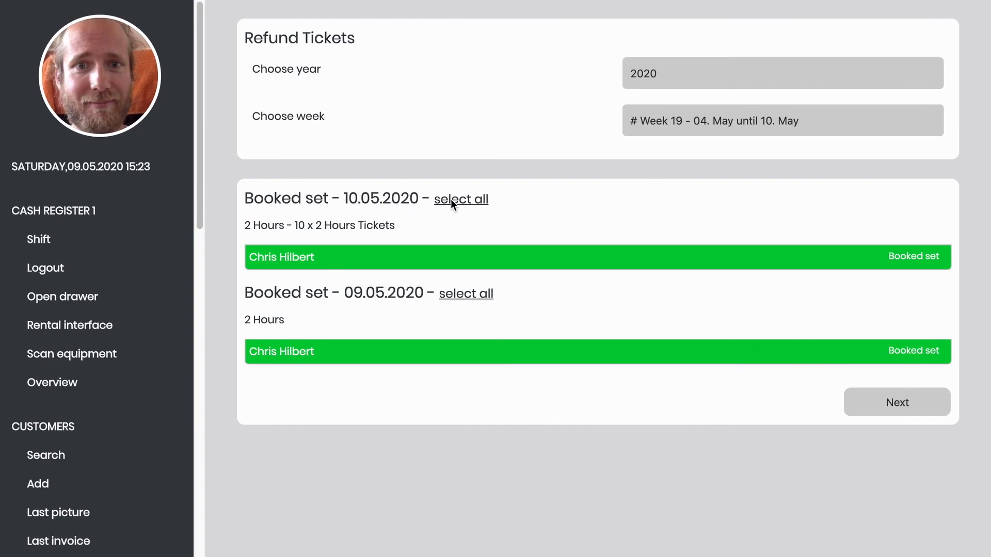
left_click(470, 201)
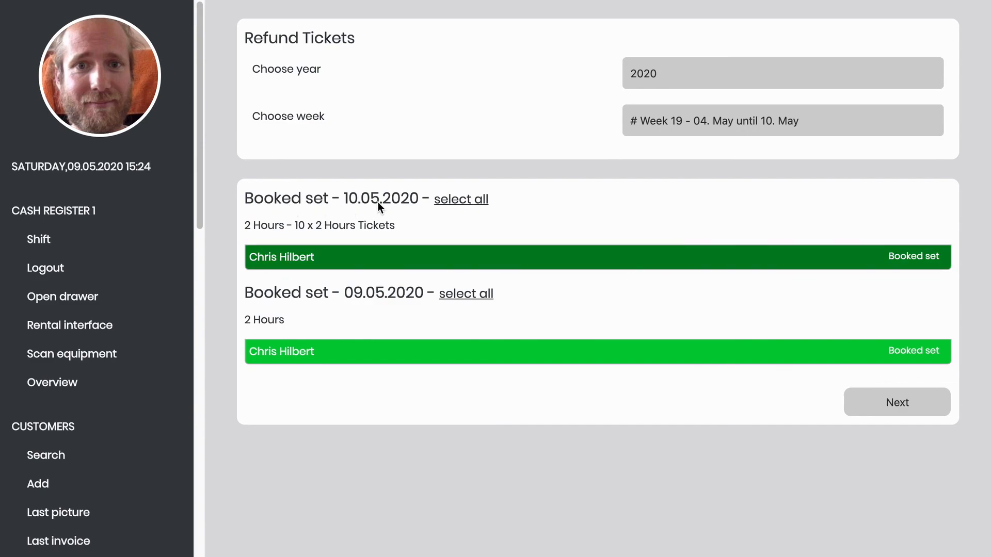
left_click(880, 401)
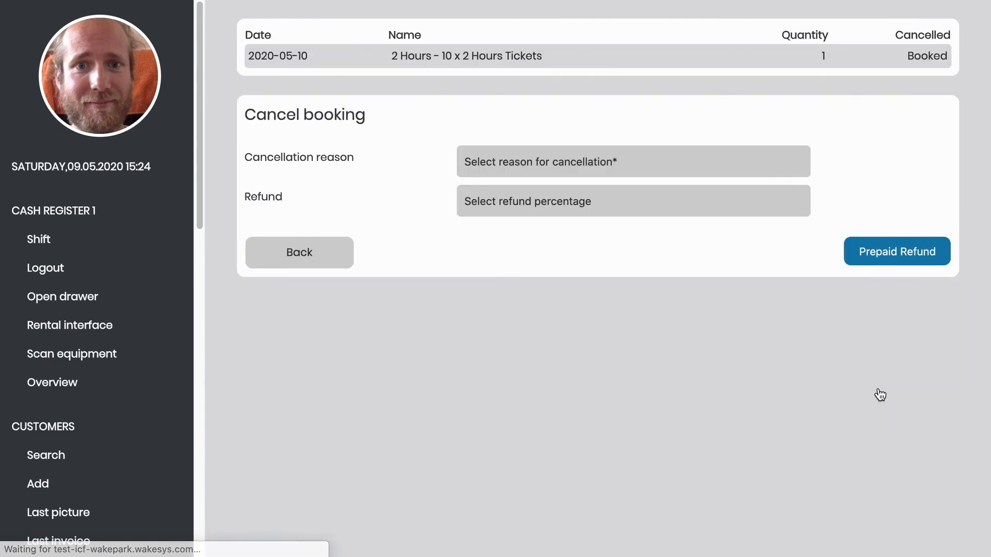
- Set the cancellation reason to Cable not working with a Prorata refund
left_click(610, 157)
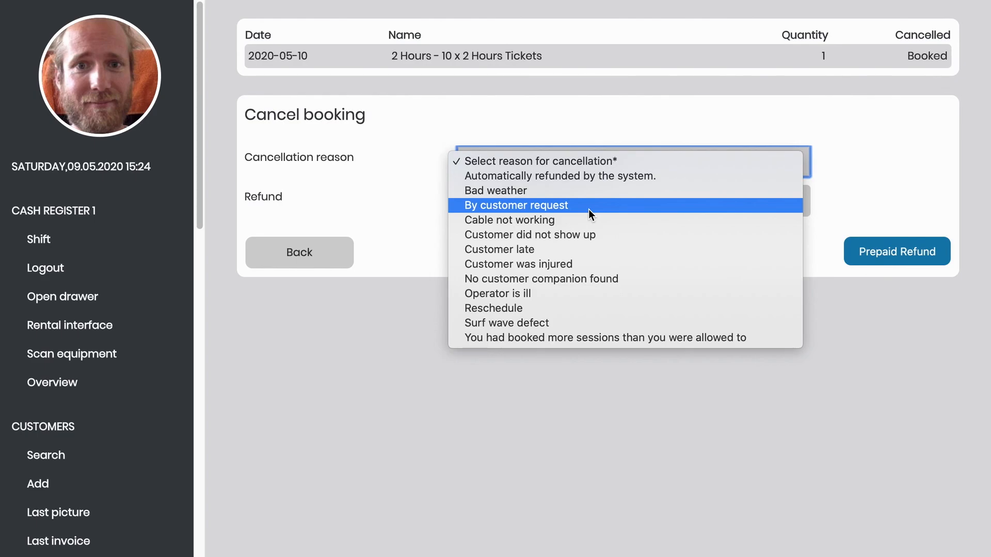
left_click(572, 221)
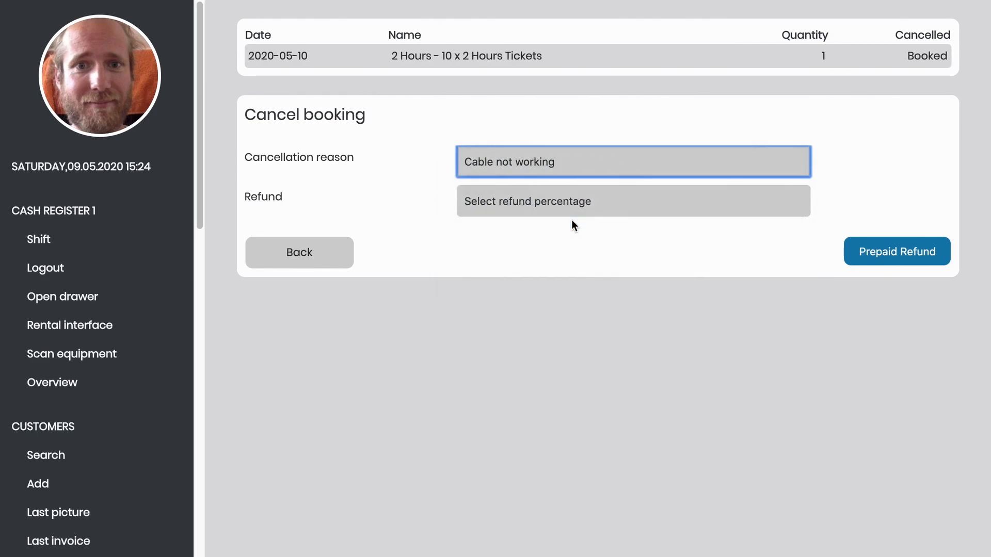
left_click(550, 202)
left_click(549, 215)
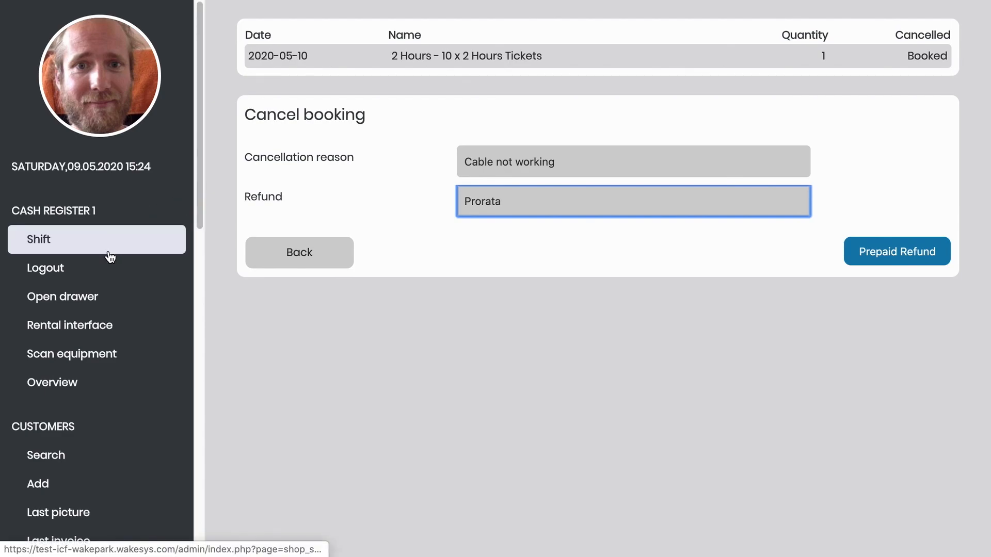
- End the cash register shift, print the x-closeout, close the day shift, and log out
left_click(74, 249)
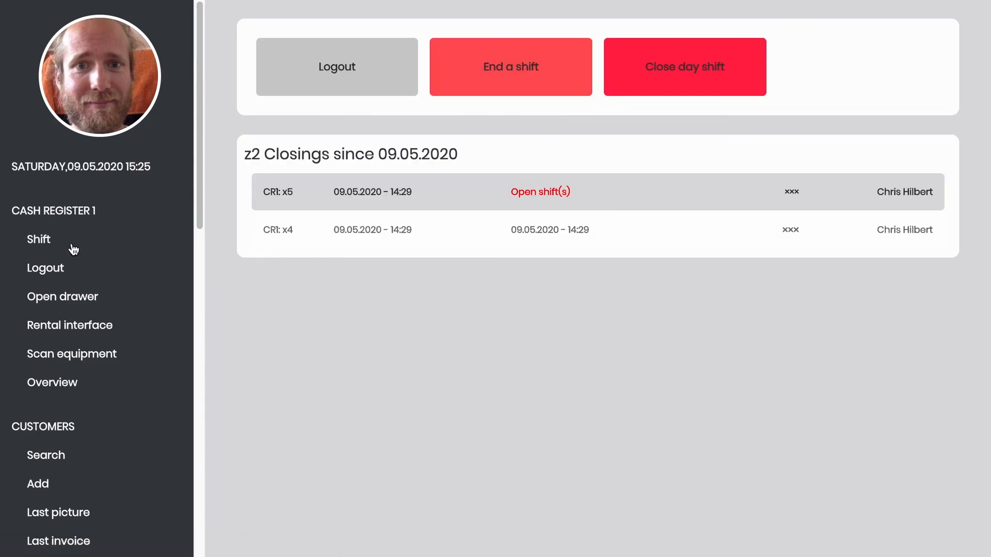
left_click(488, 70)
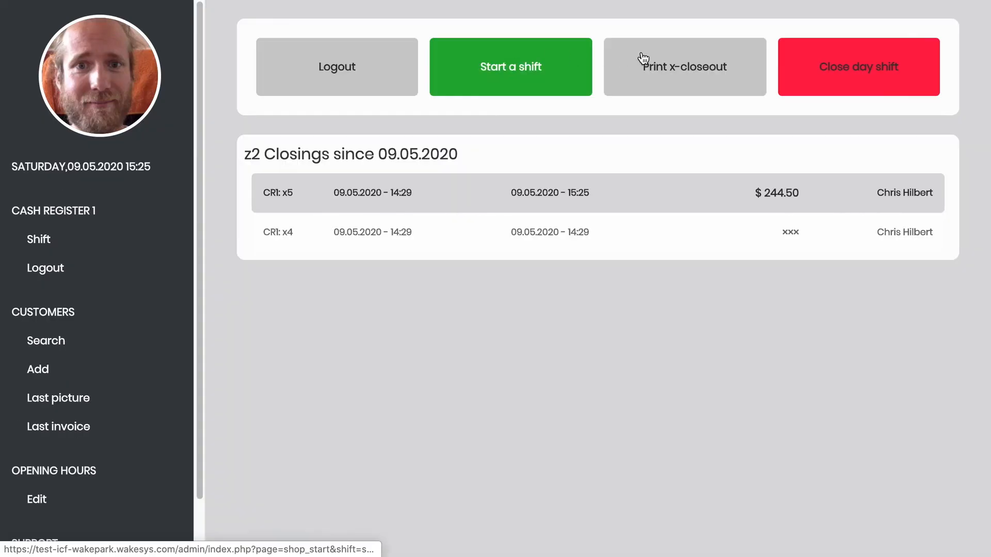
left_click(701, 82)
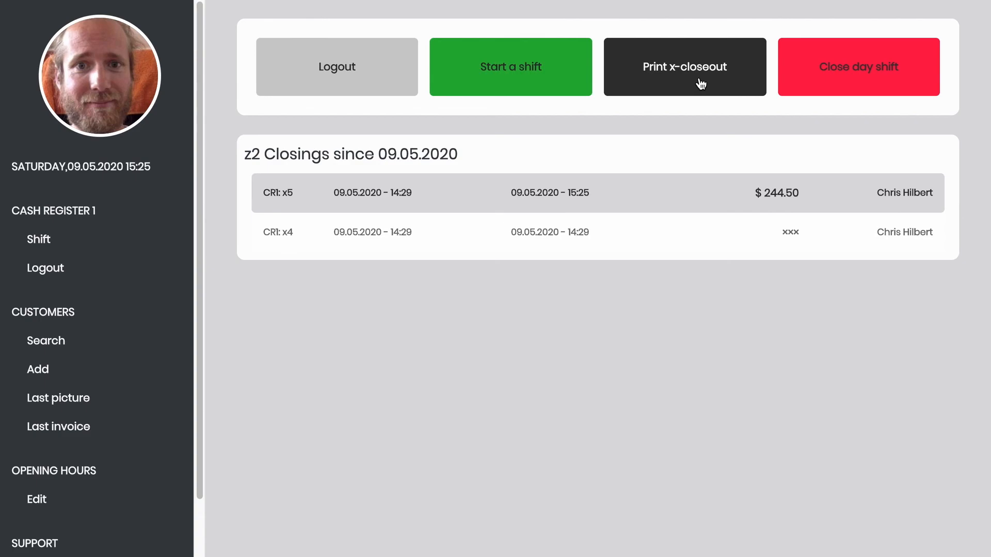
left_click(843, 92)
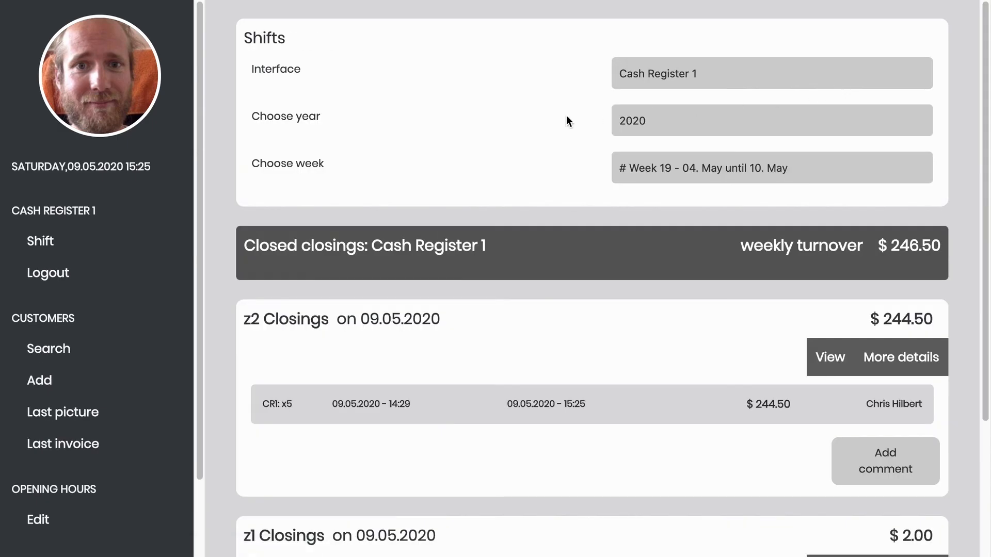
left_click(57, 277)
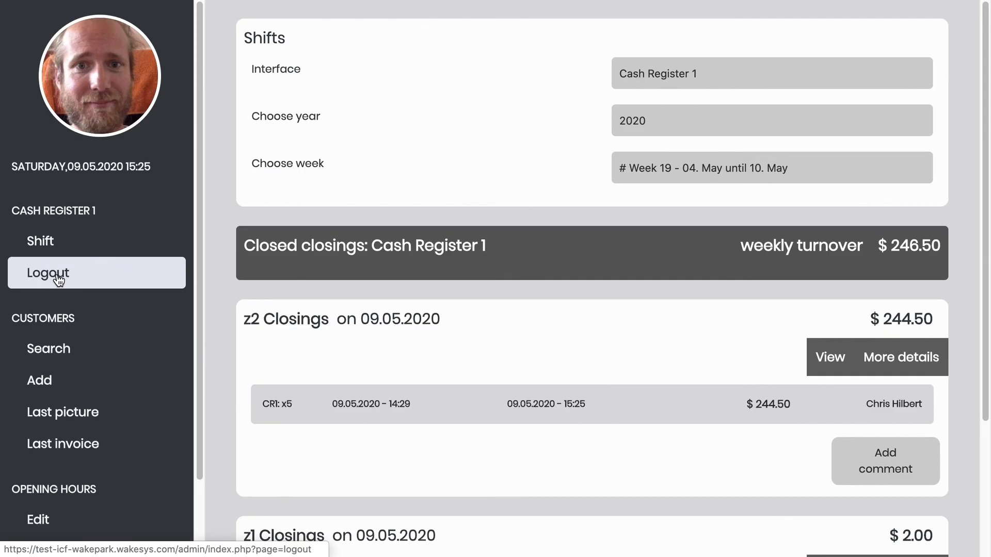